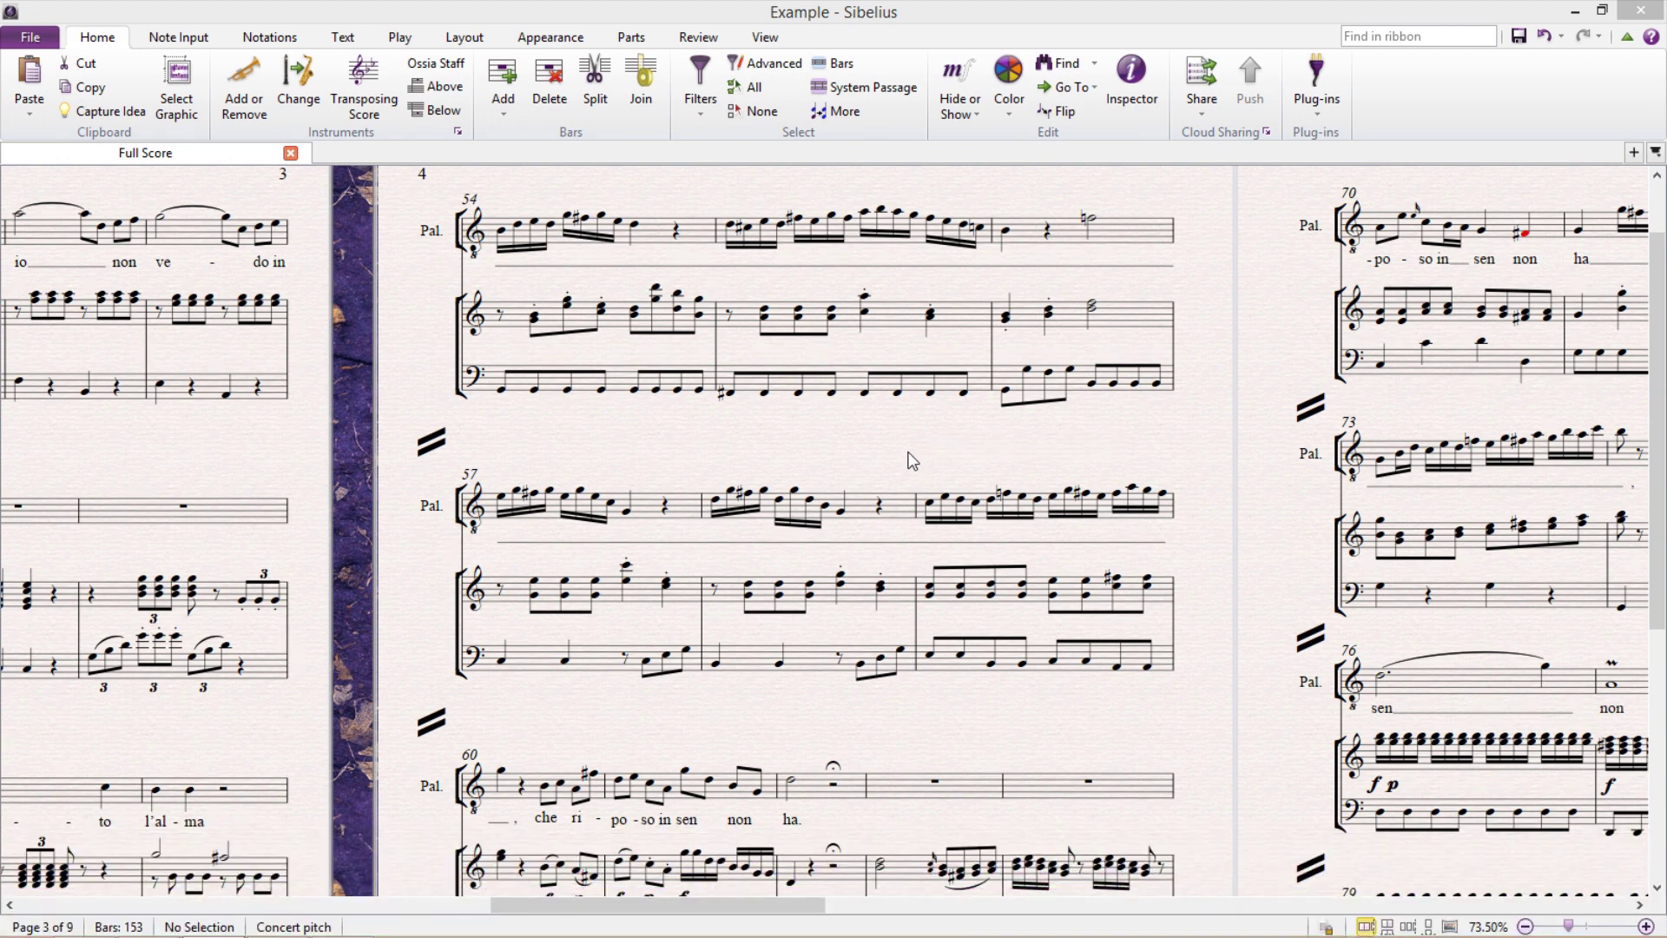
- Select bar 58 of the Pal. staff, widen to bars 57–59, then to the whole score
click(897, 508)
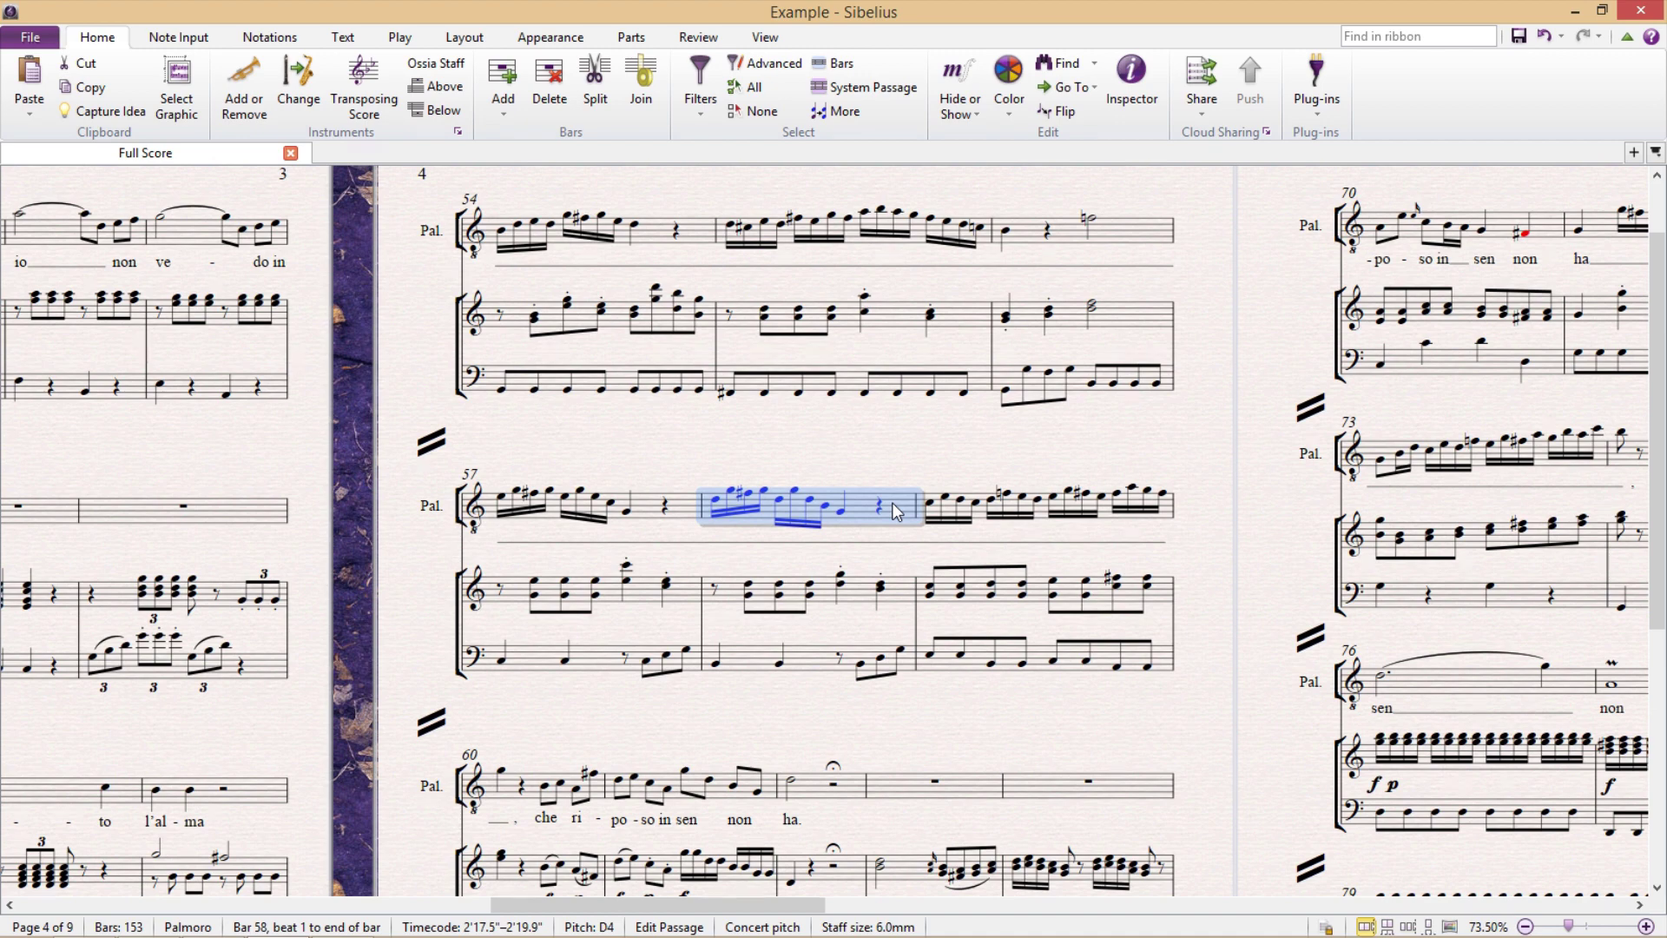
double_click(897, 510)
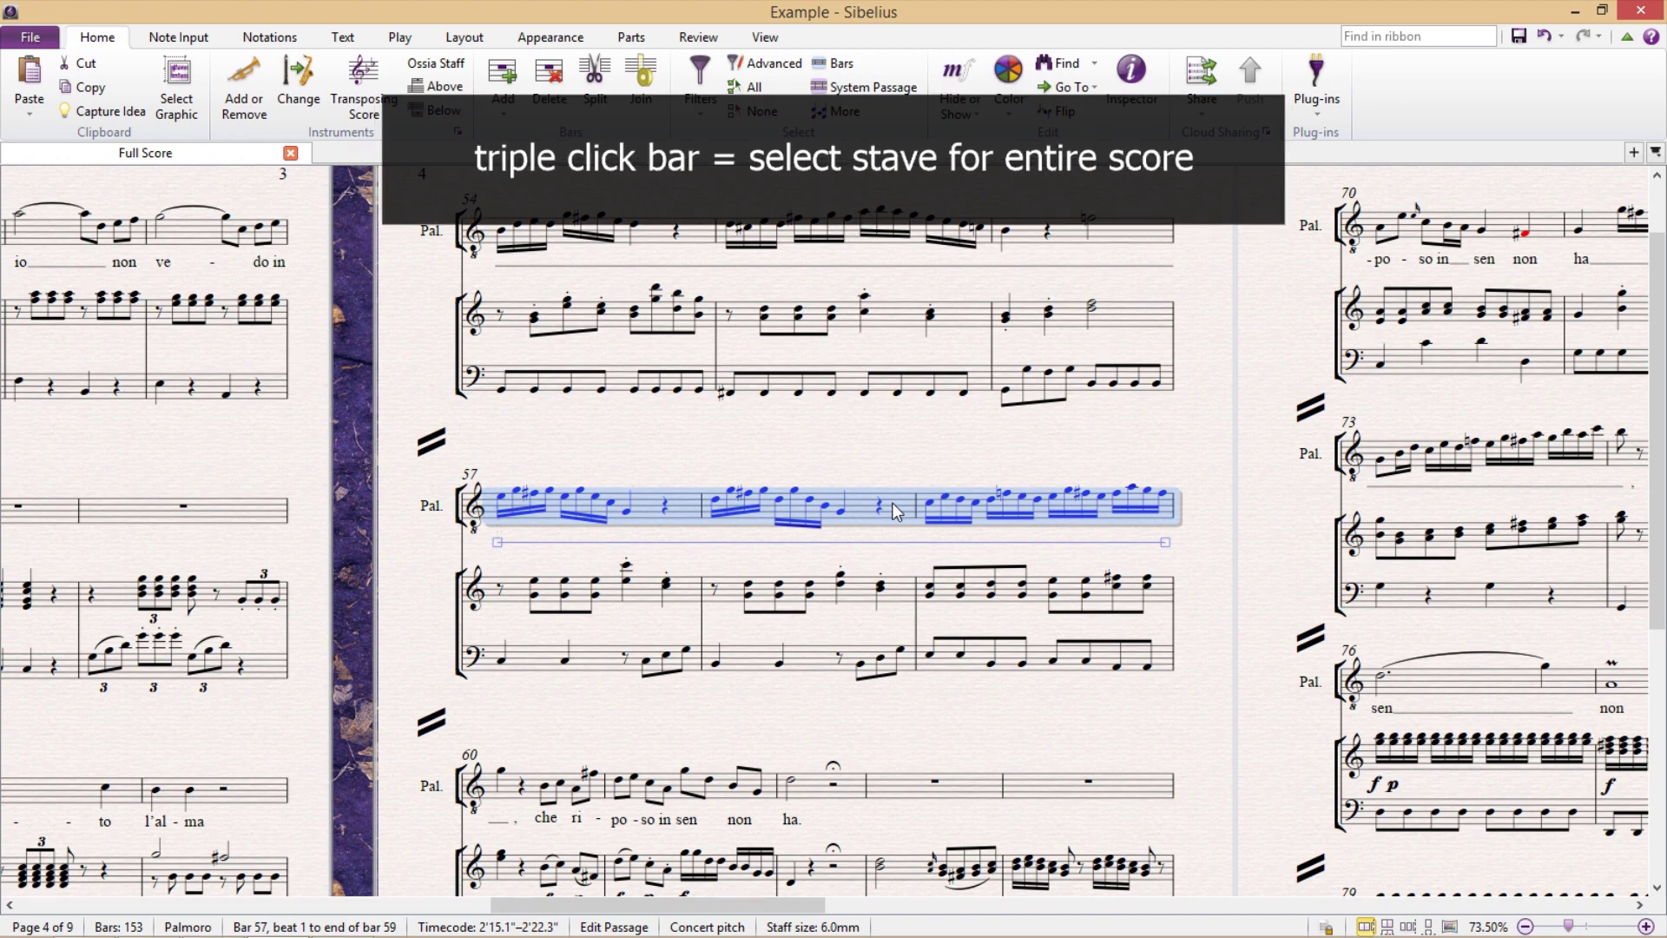
triple_click(896, 510)
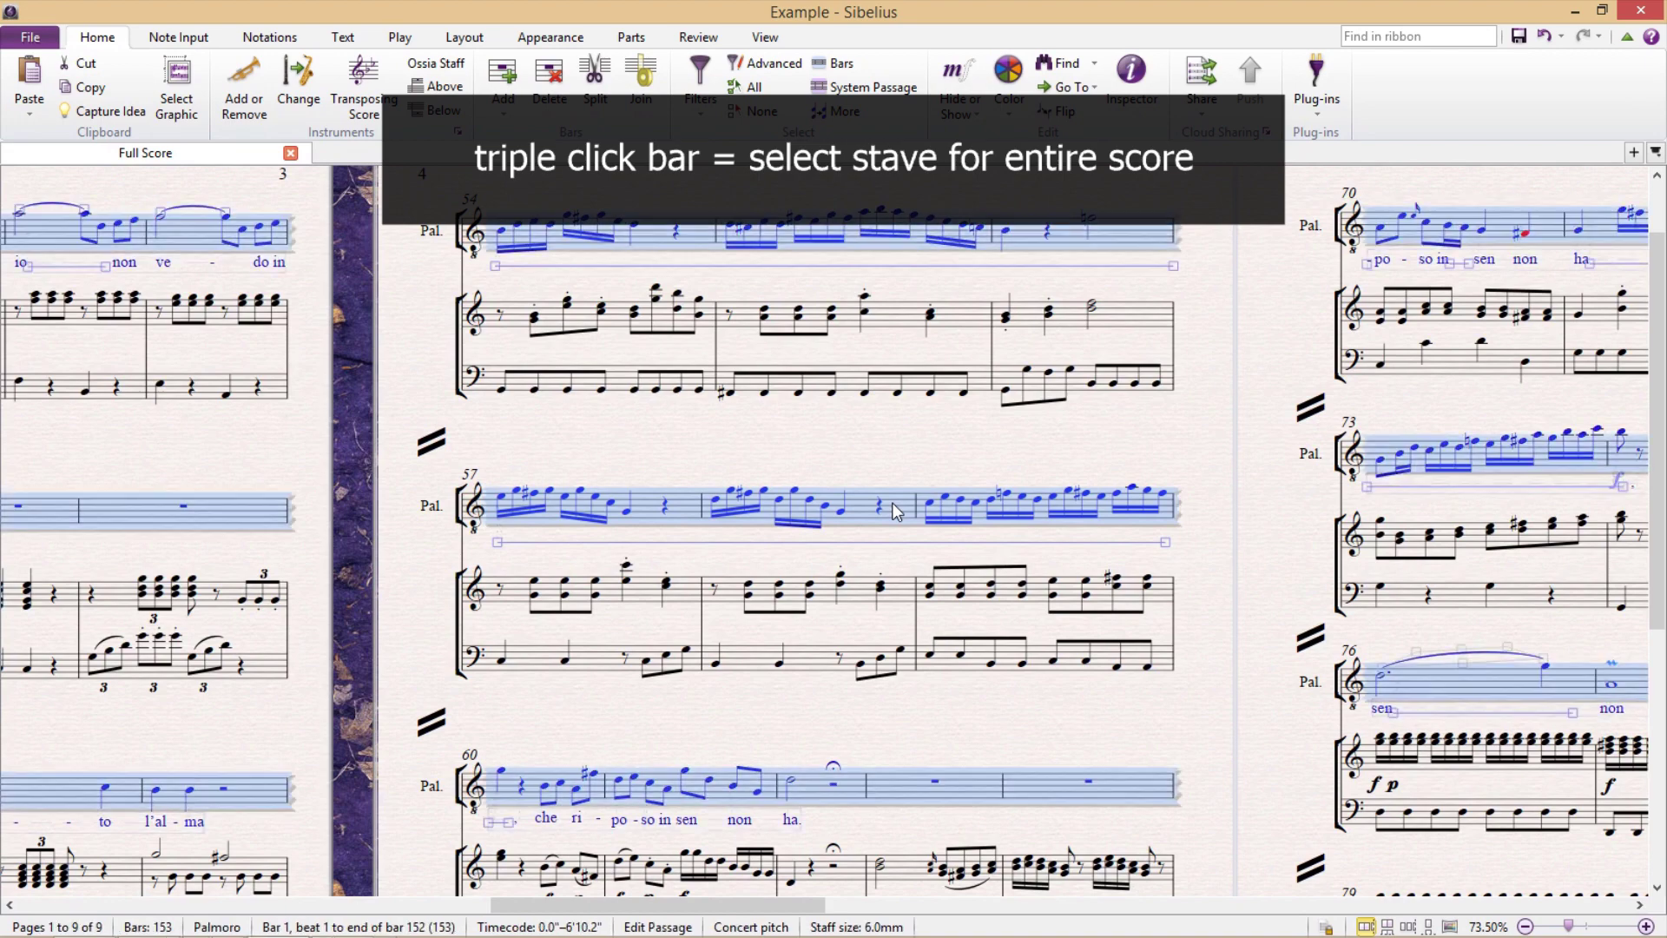
- Look over the selected Pal. staff on pages 3–6, then clear the selection
scroll(897, 510, down, 10)
scroll(897, 509, down, 3)
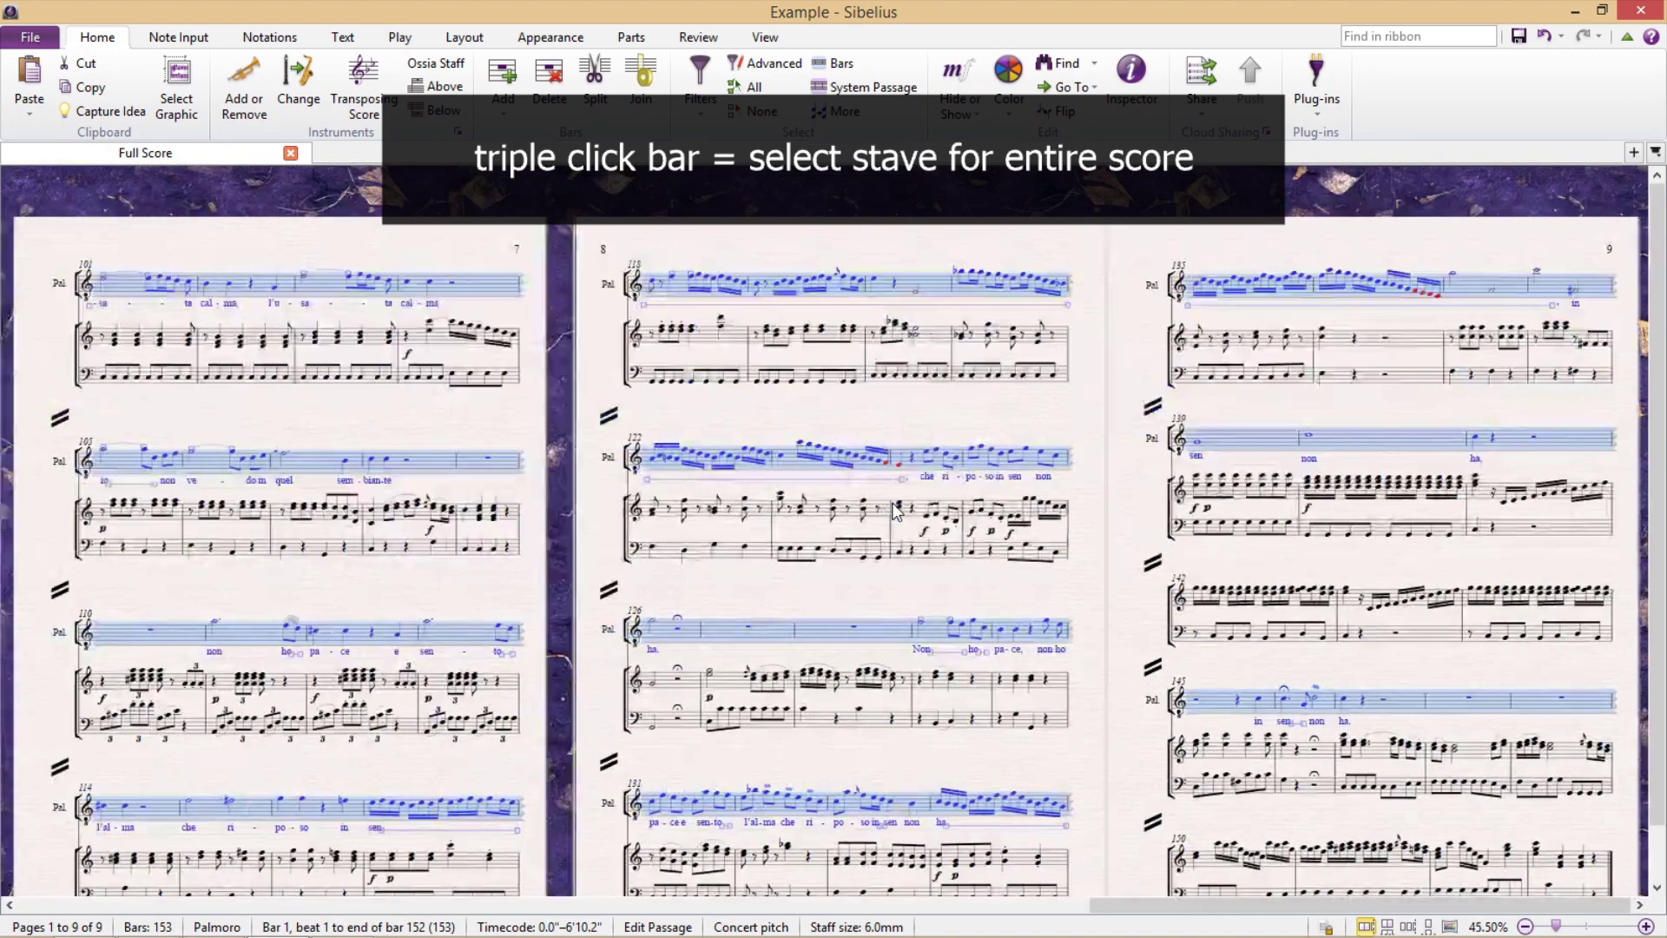
scroll(733, 560, left, 10)
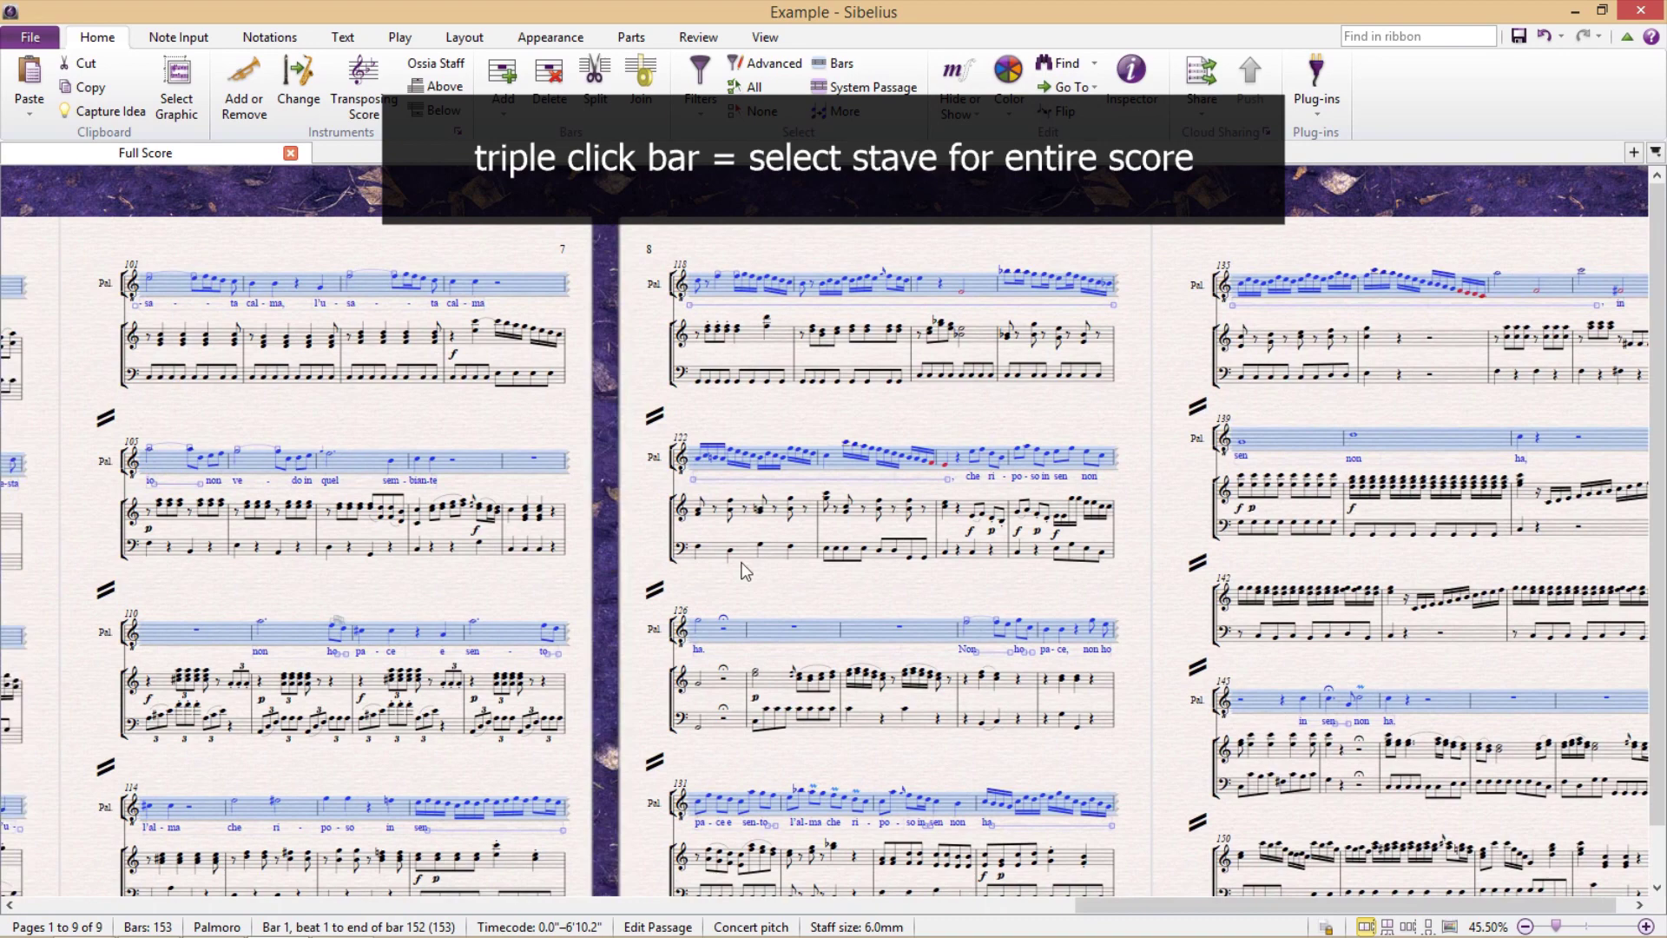
scroll(733, 555, left, 10)
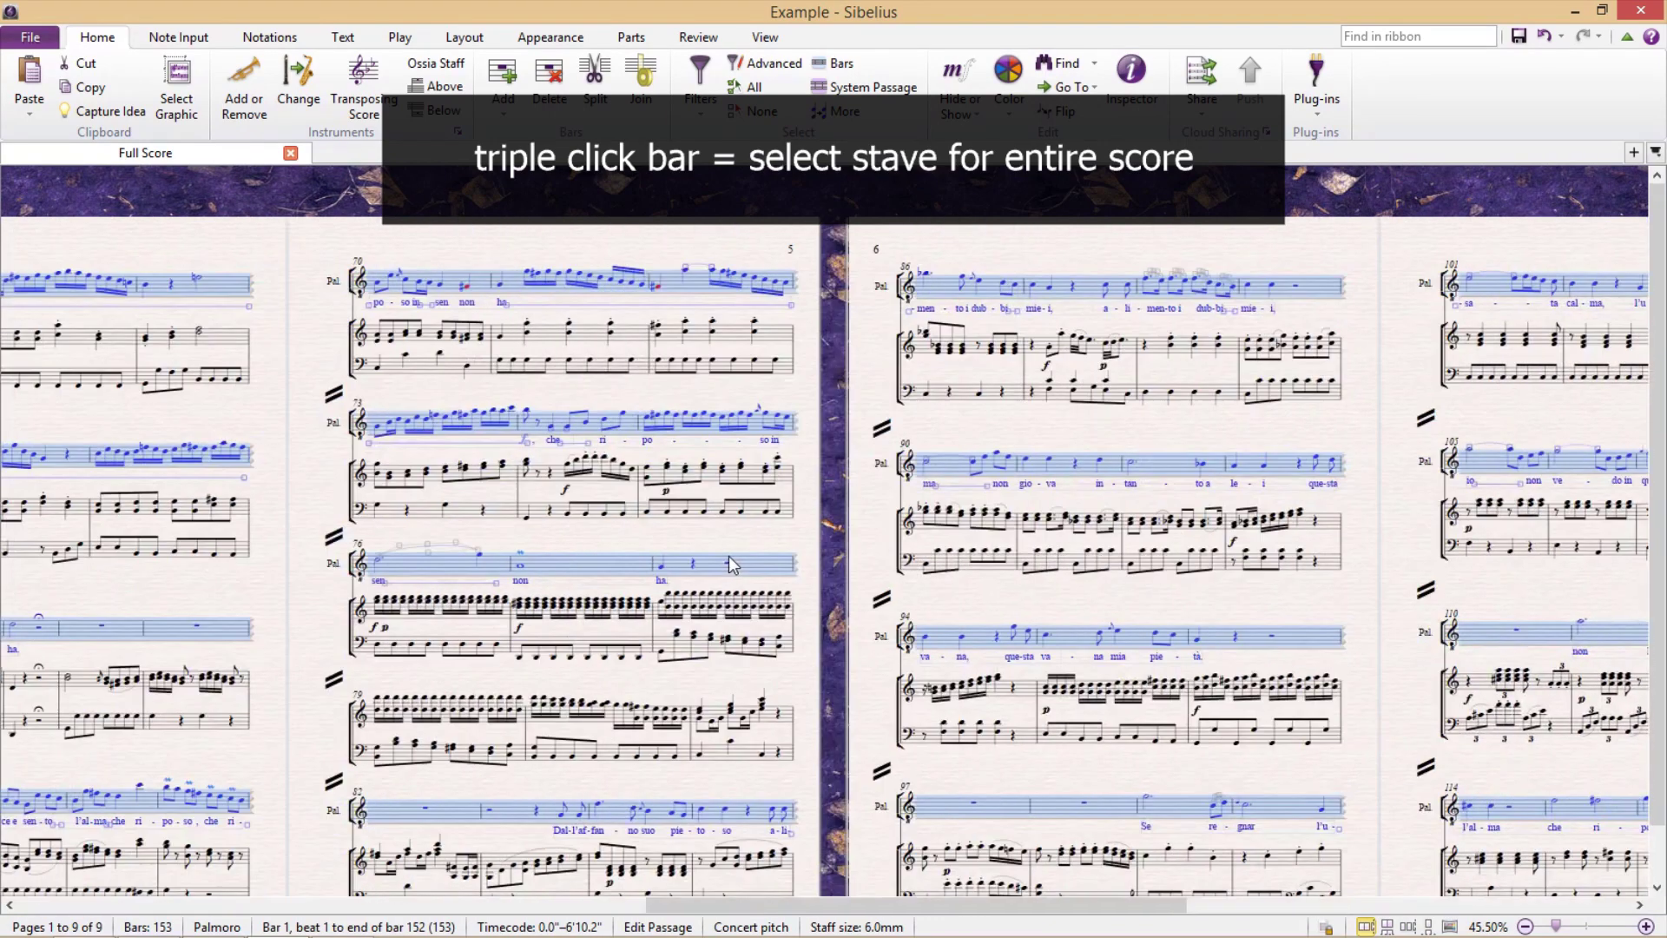
scroll(728, 560, left, 6)
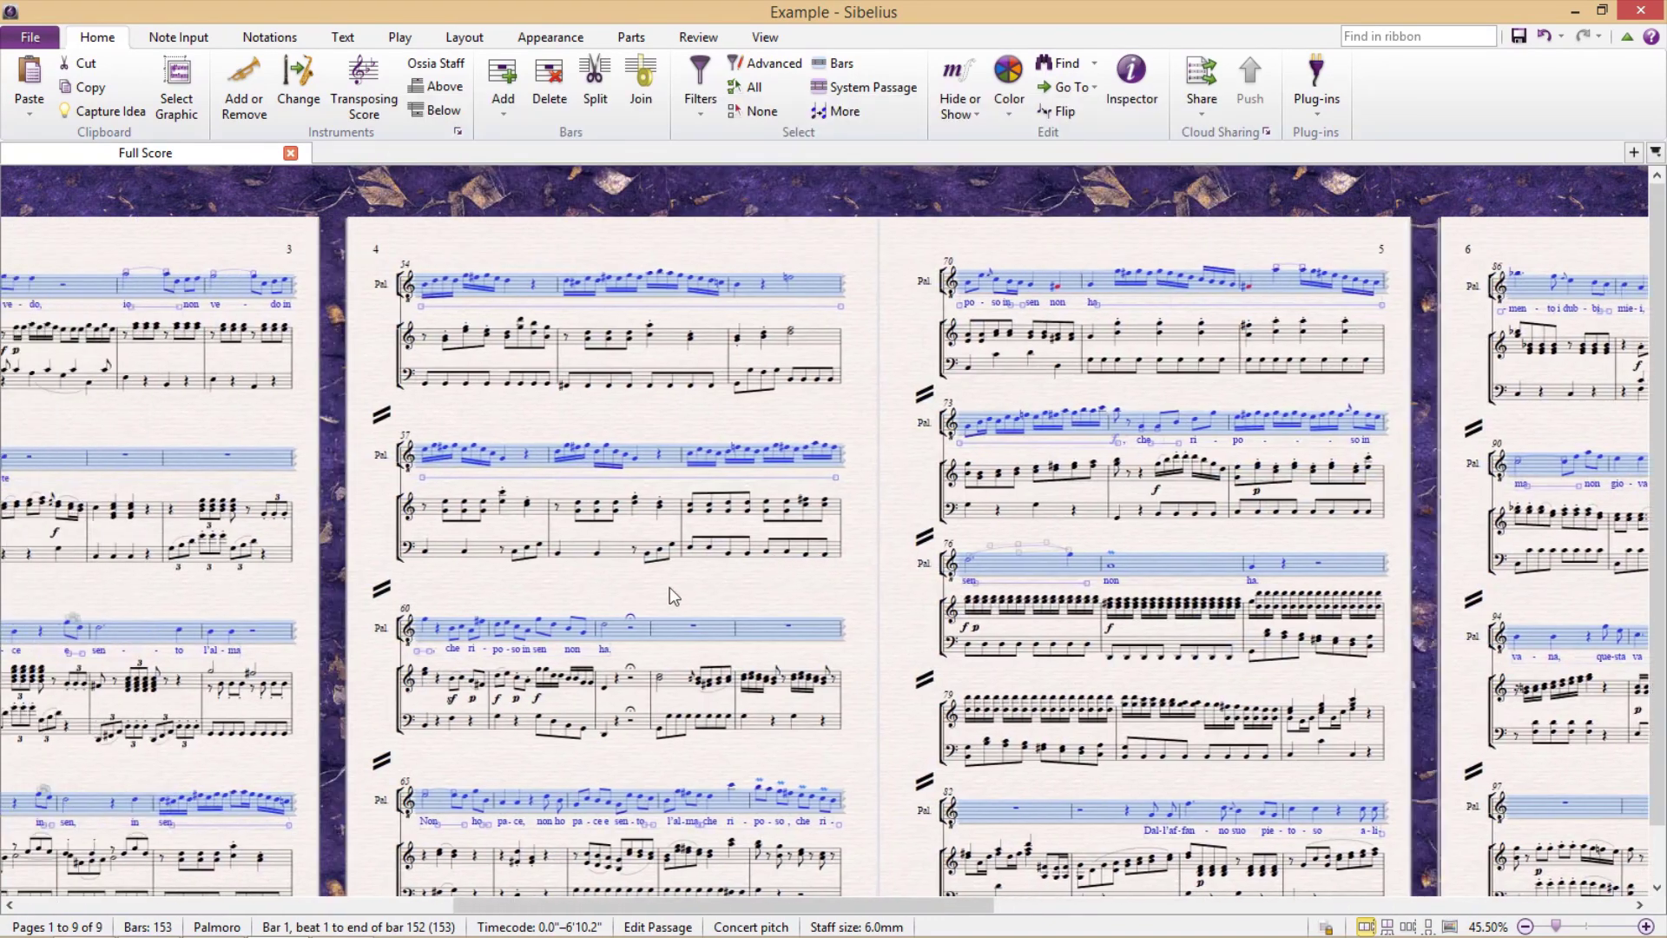
drag(669, 586, 771, 594)
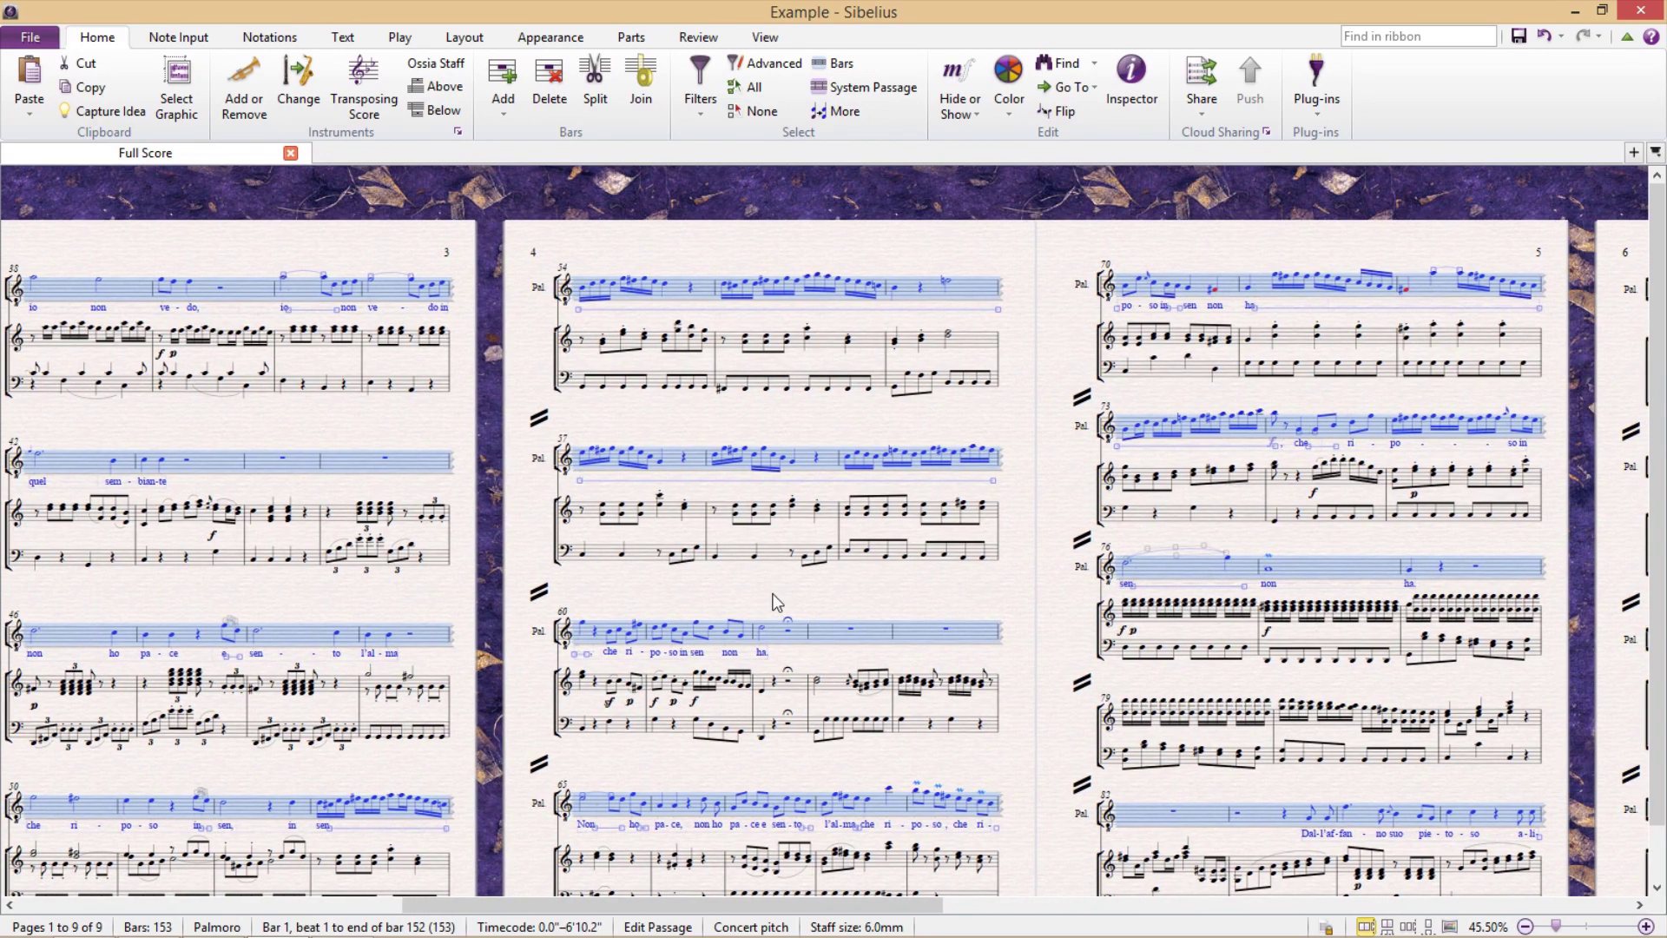
key(Escape)
scroll(708, 501, up, 2)
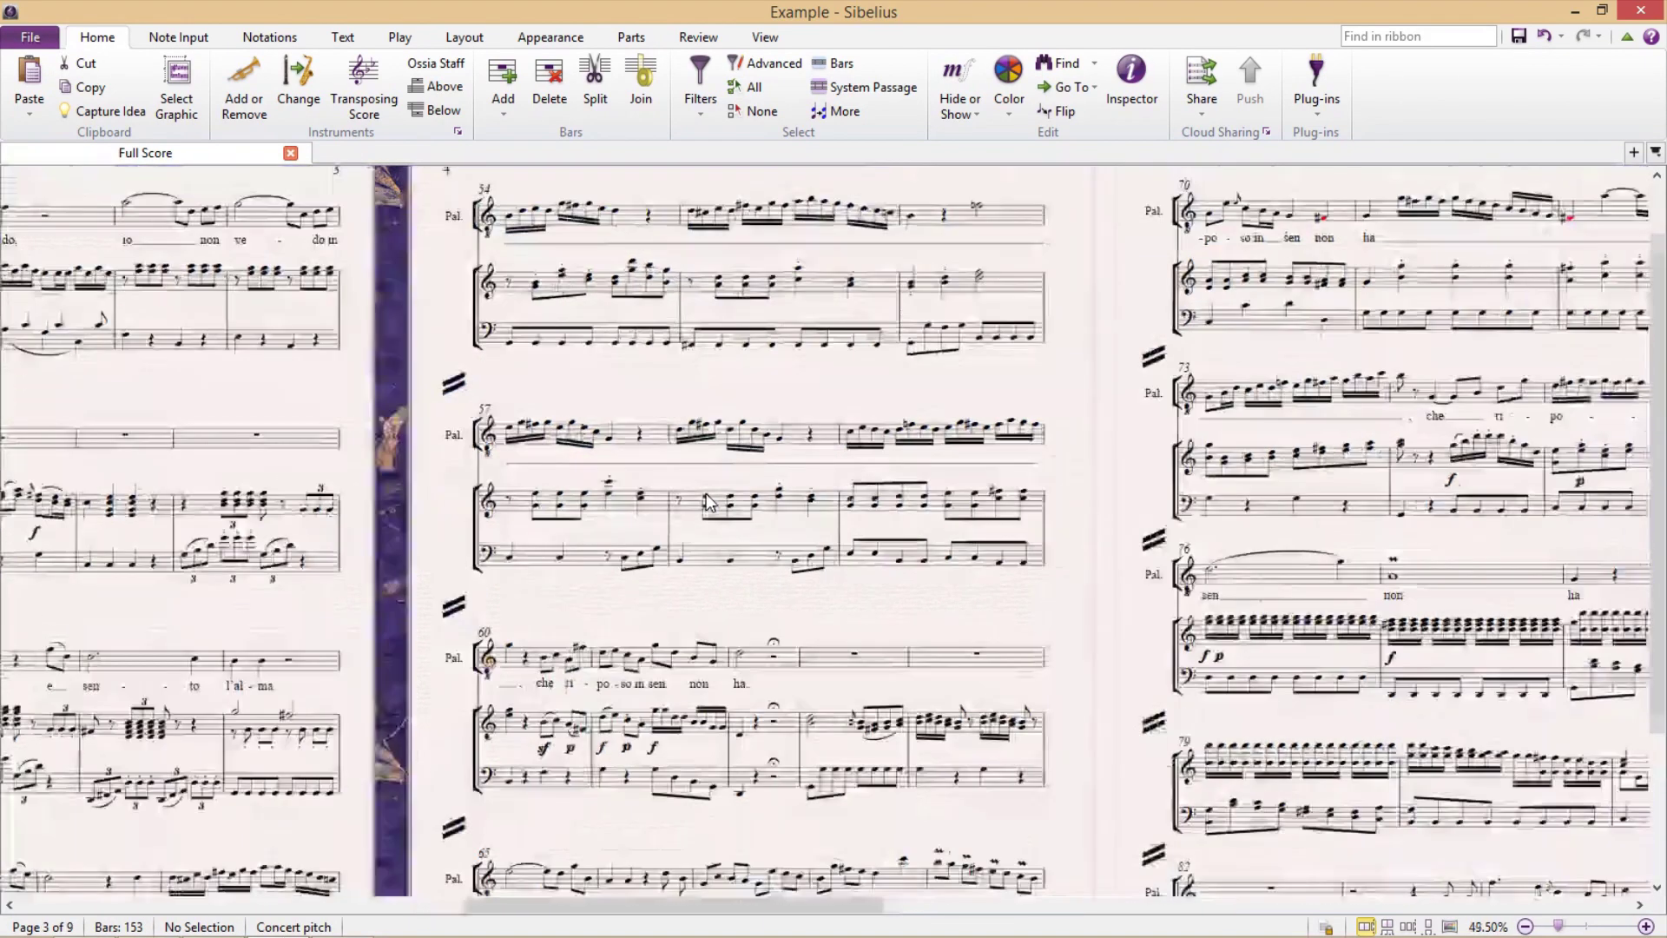
scroll(707, 502, up, 5)
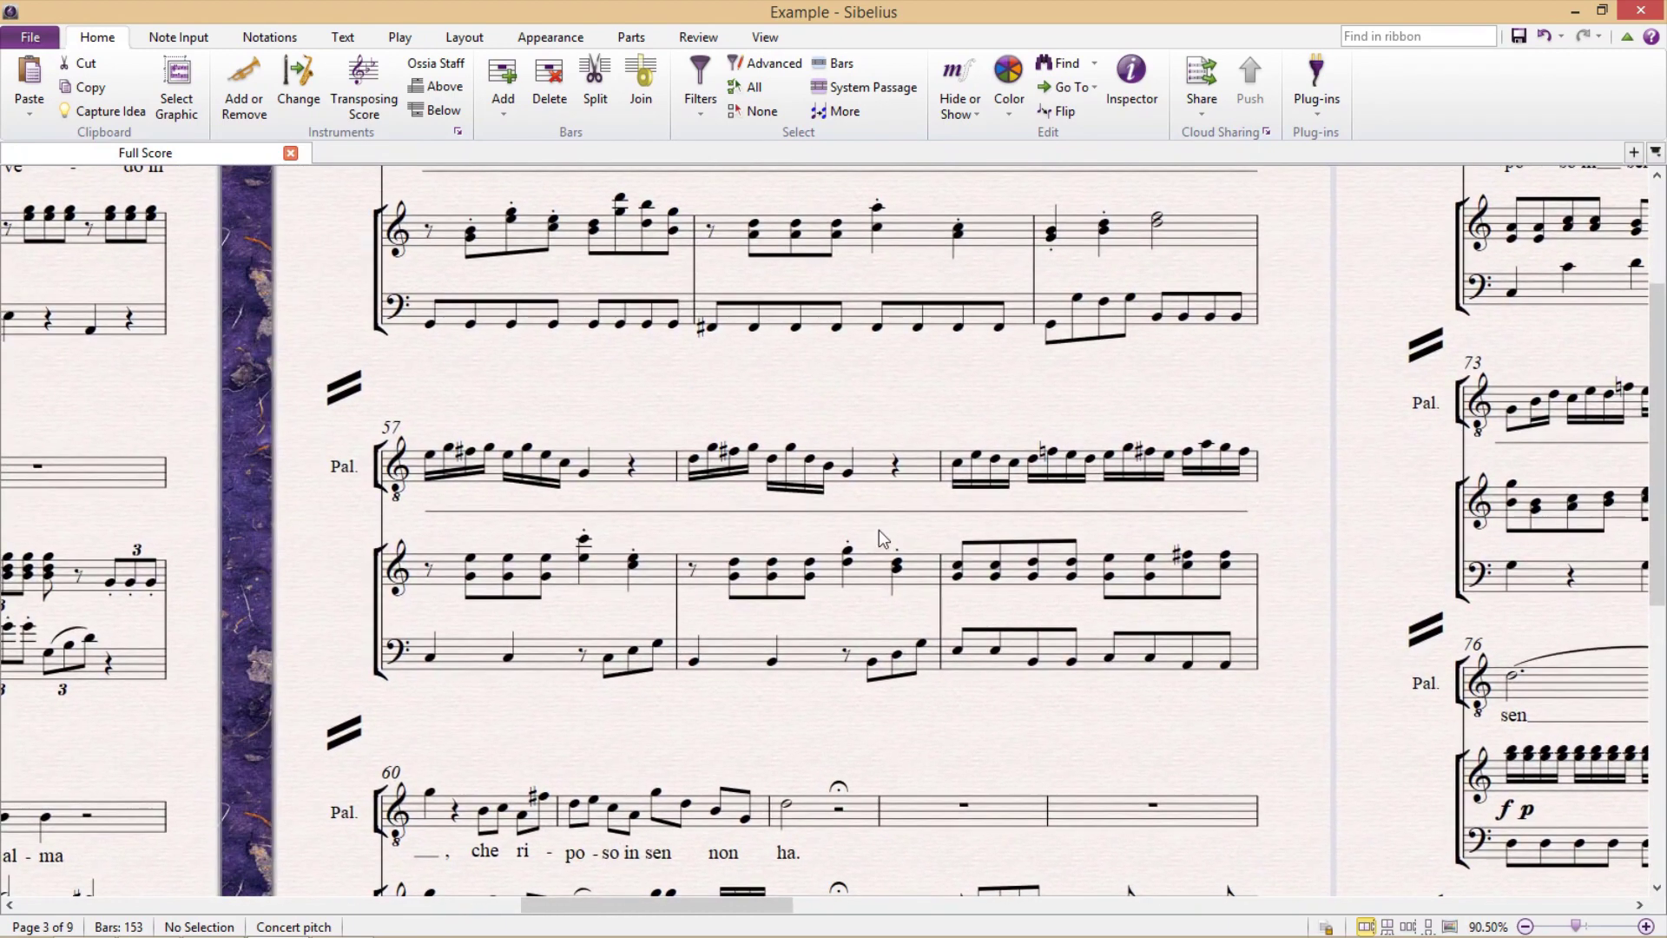
ctrl+click(879, 476)
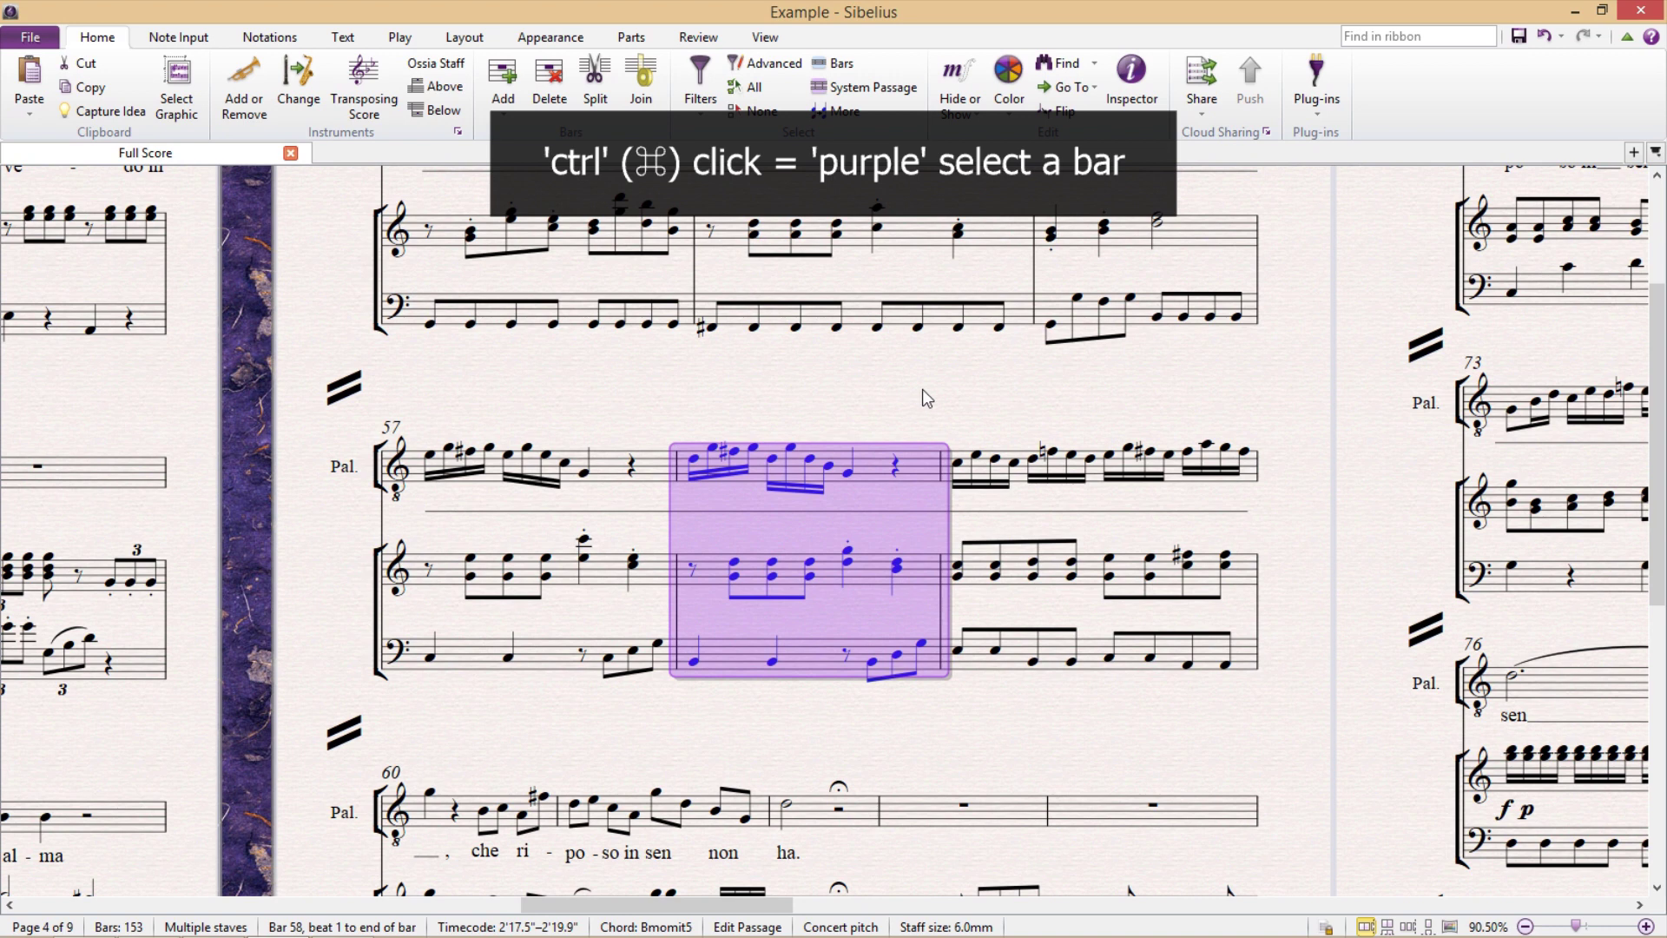
click(896, 422)
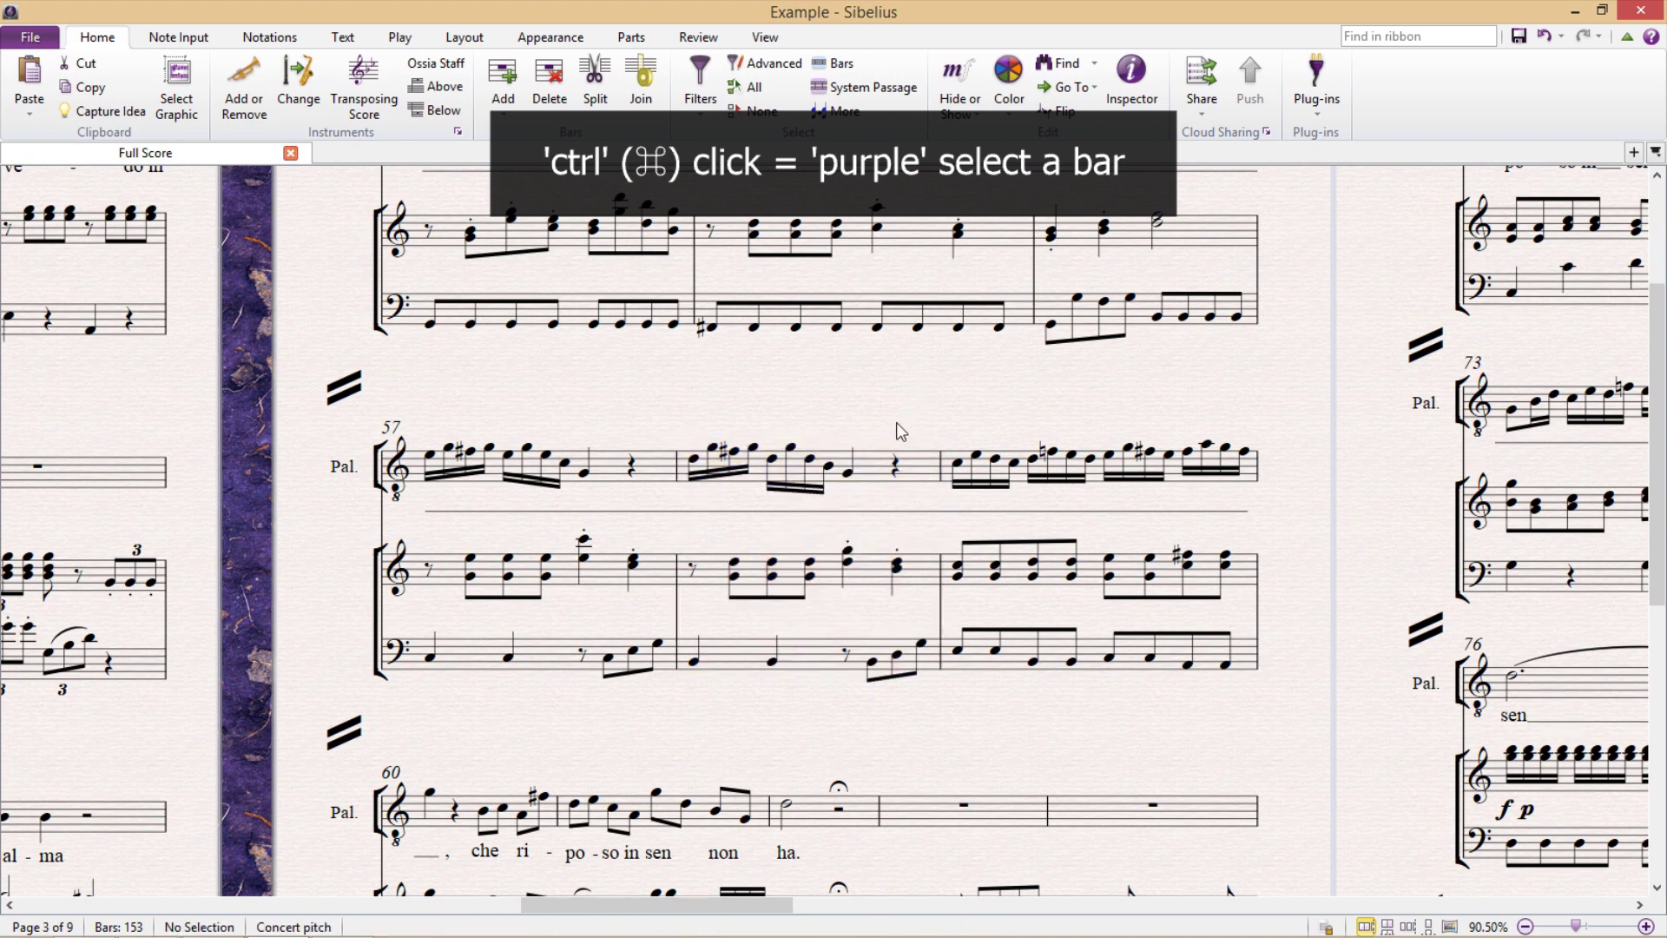
ctrl+double_click(876, 469)
key(Escape)
ctrl+double_click(877, 468)
ctrl+triple_click(877, 469)
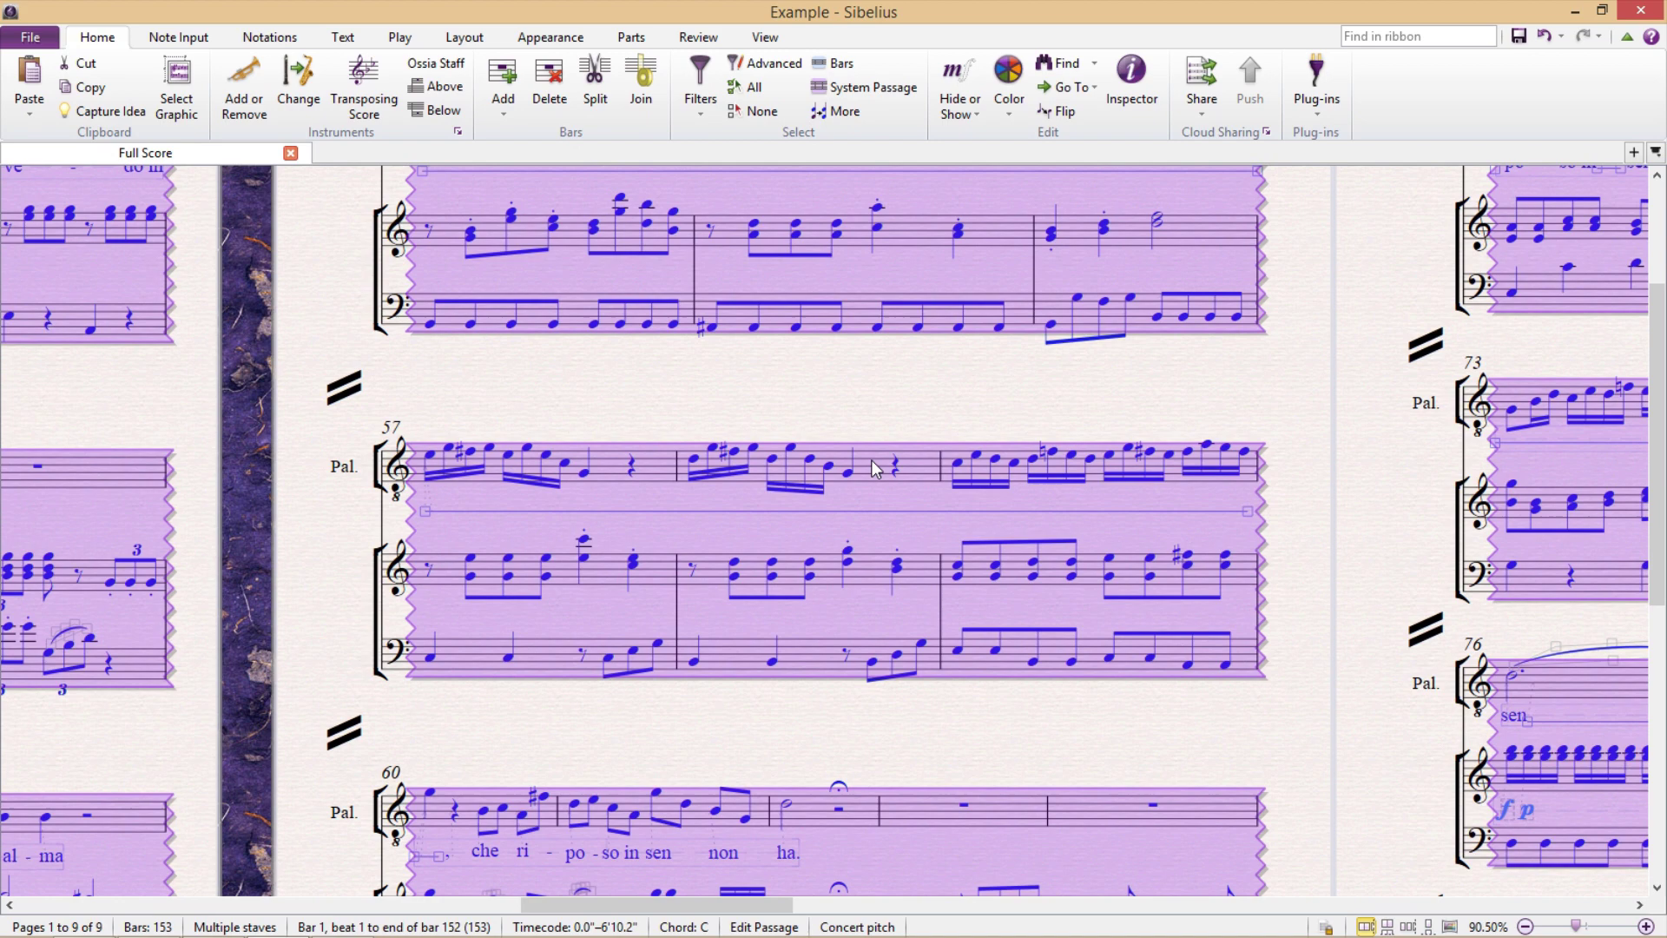
- Select a three-staff passage from bar 57 beat 3 to bar 59 beat 3.5, then clear it
key(Escape)
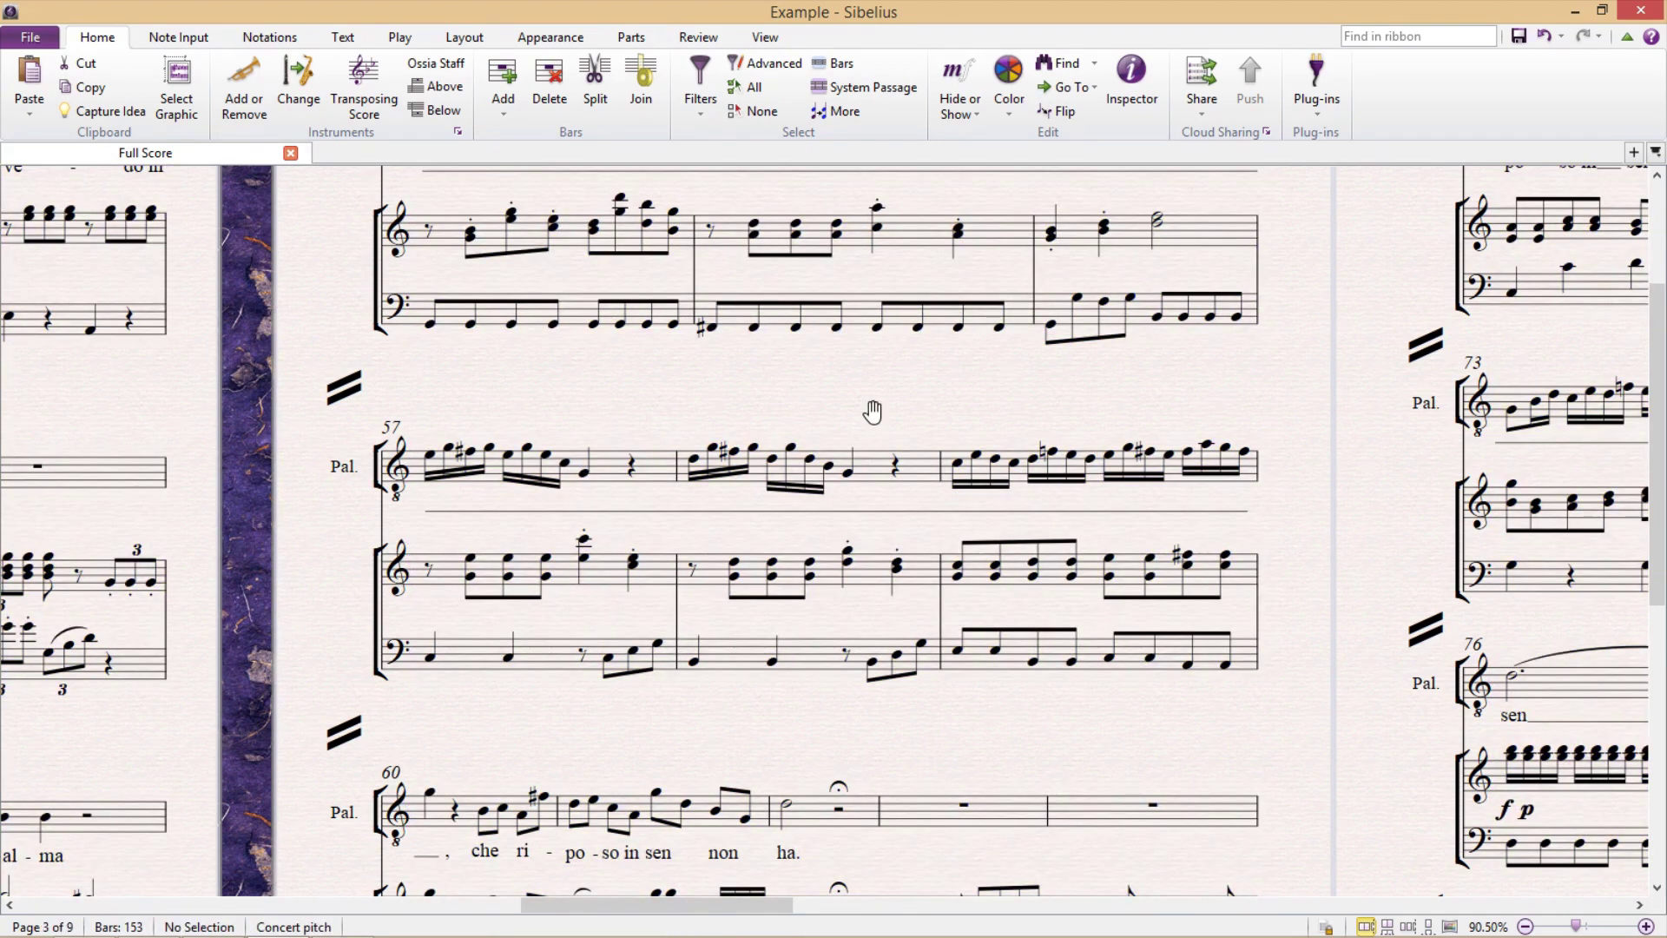
scroll(873, 411, down, 2)
ctrl+scroll(877, 387, down, 3)
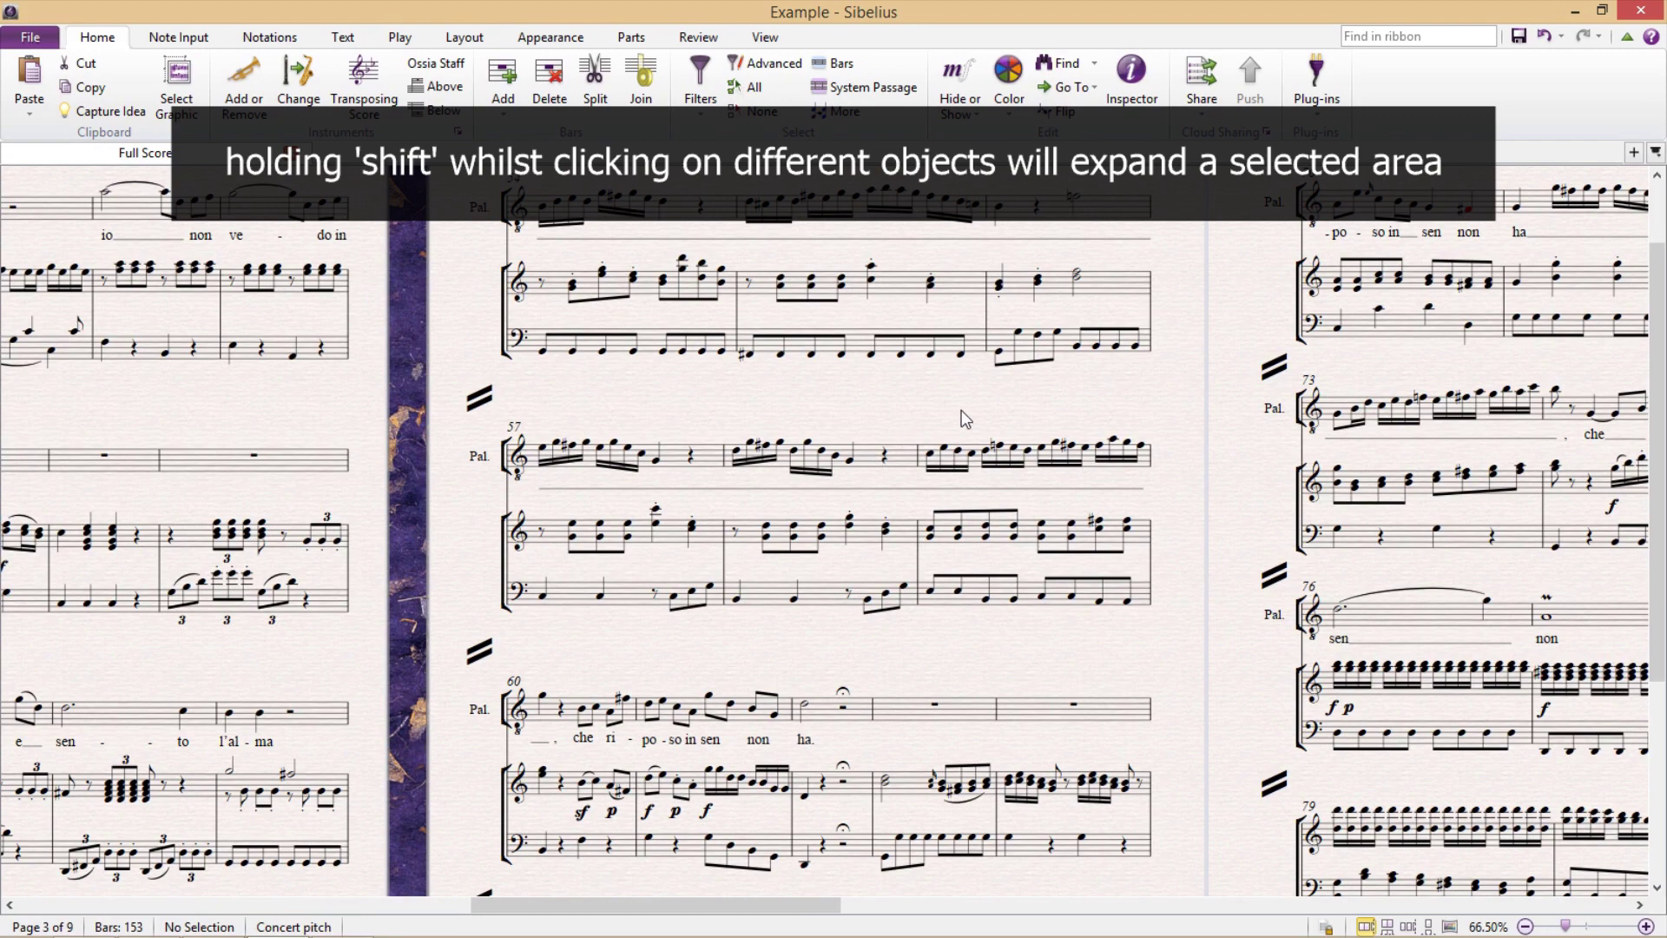
click(955, 452)
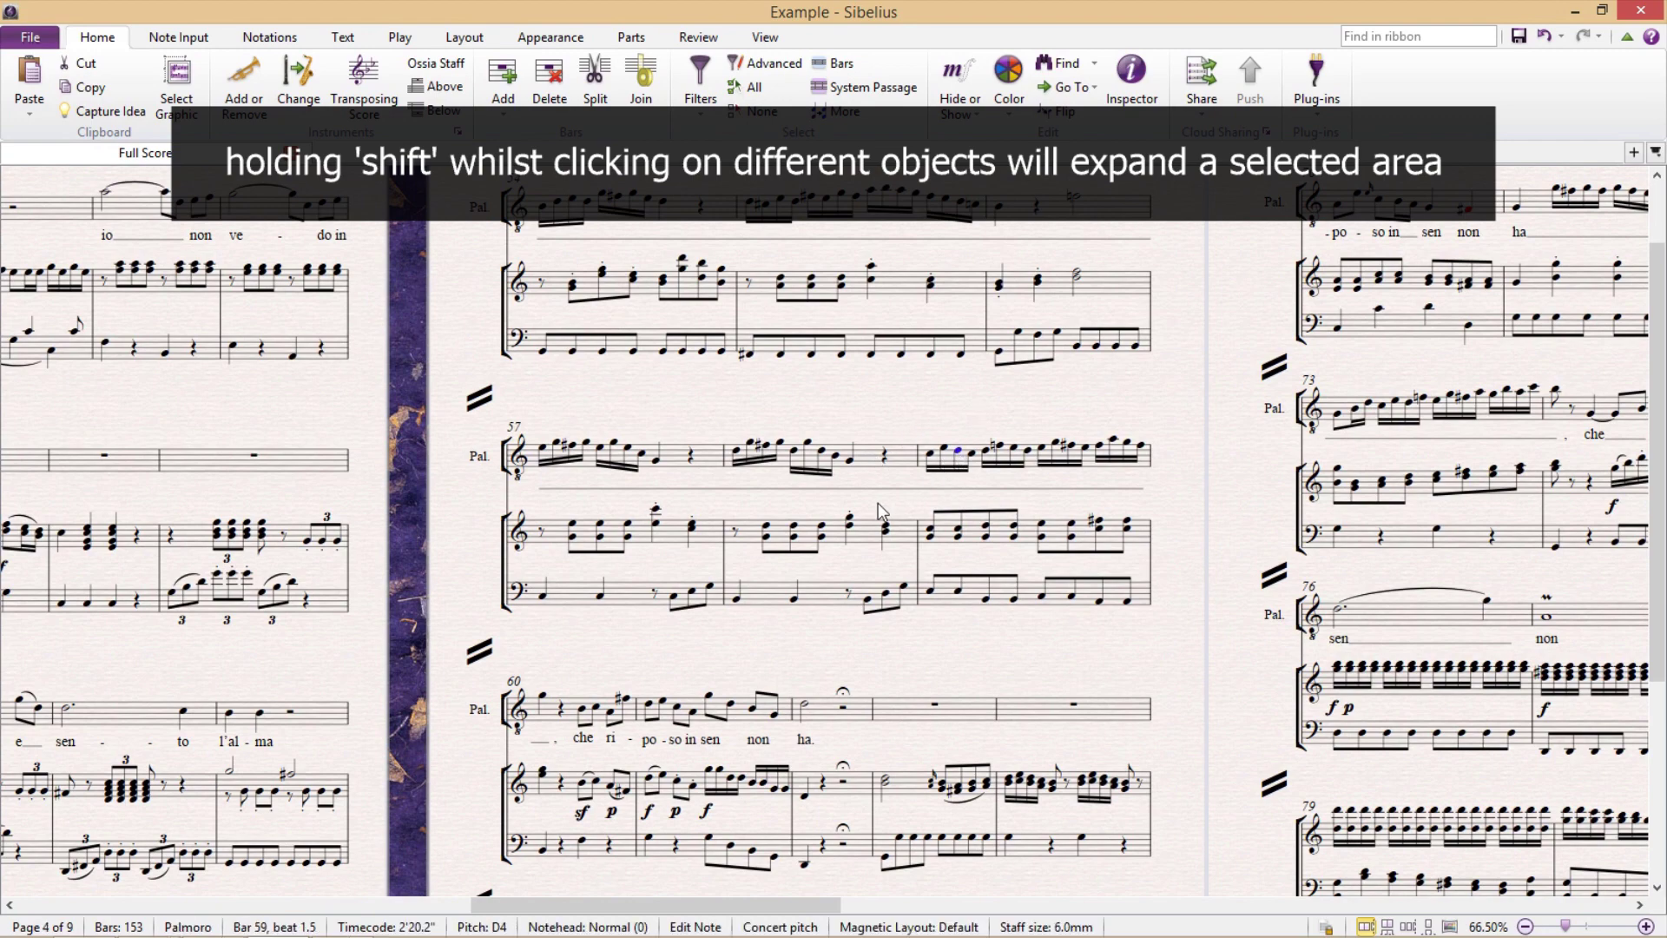
shift+click(851, 467)
ctrl+scroll(852, 477, up, 4)
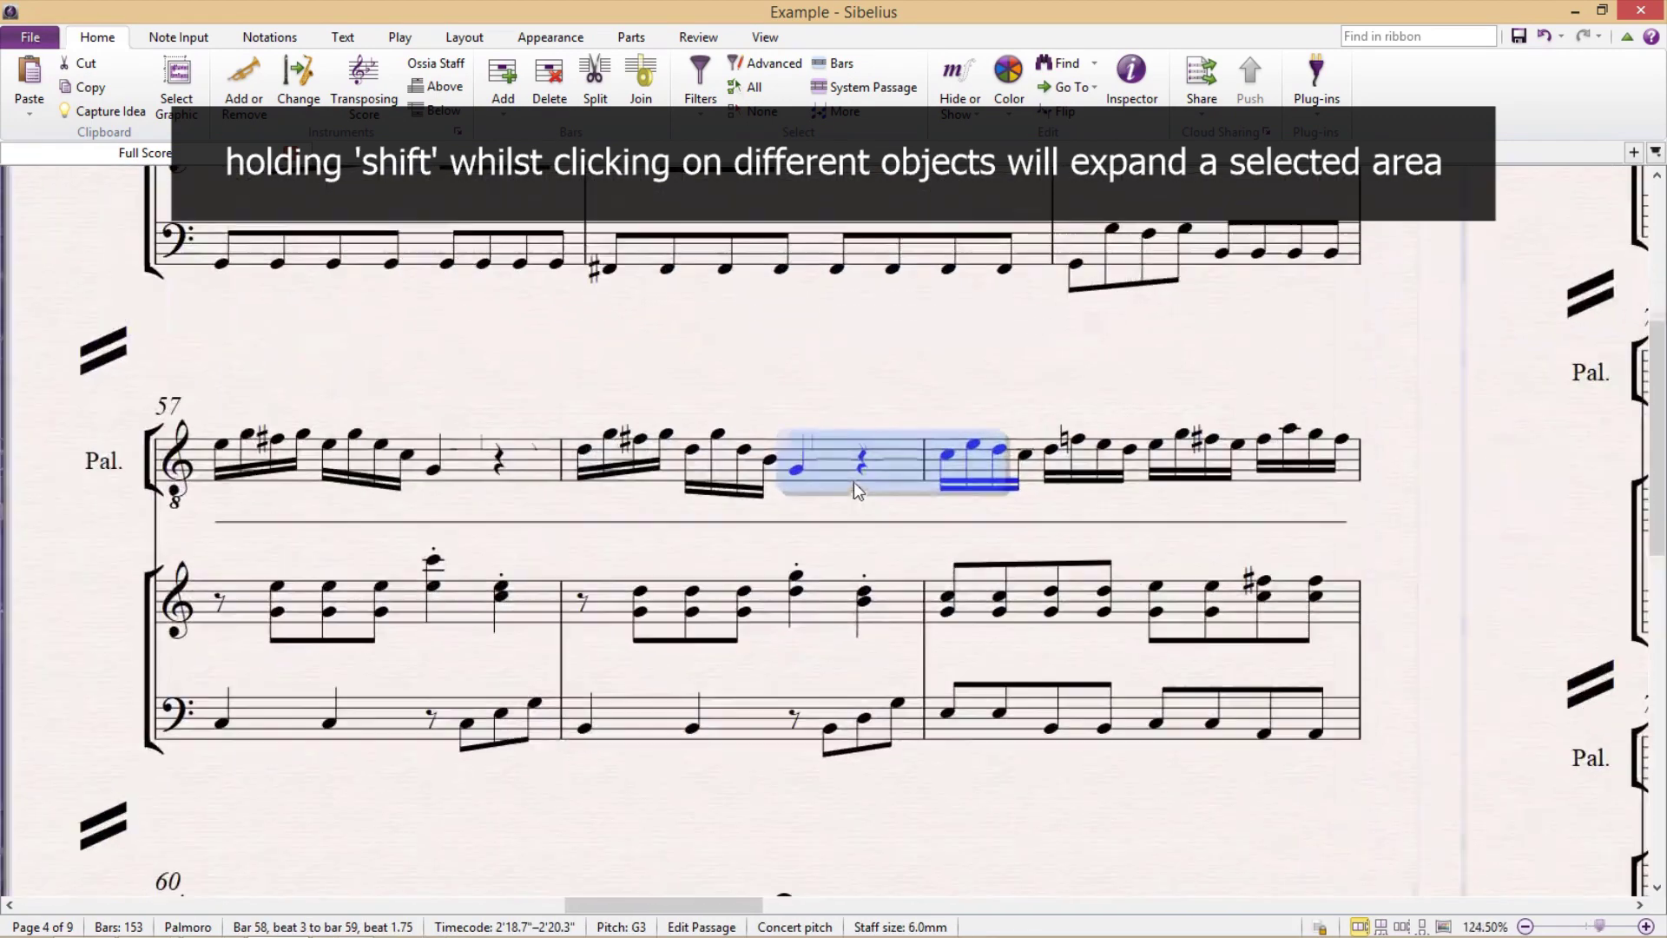
shift+click(743, 597)
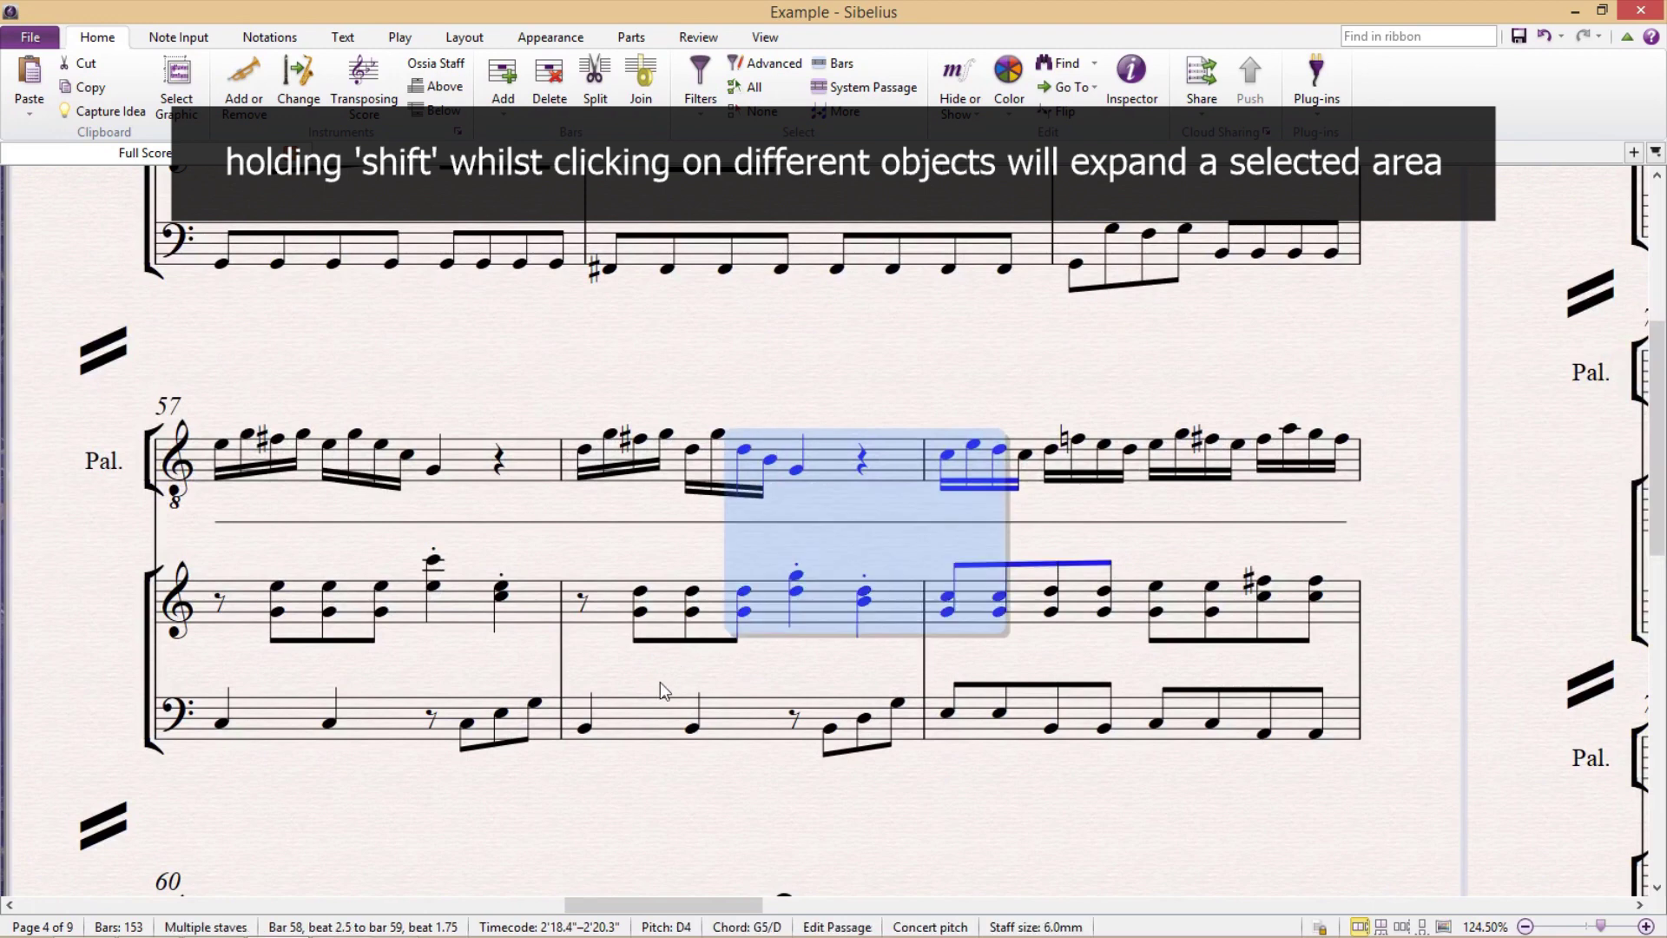
shift+click(585, 727)
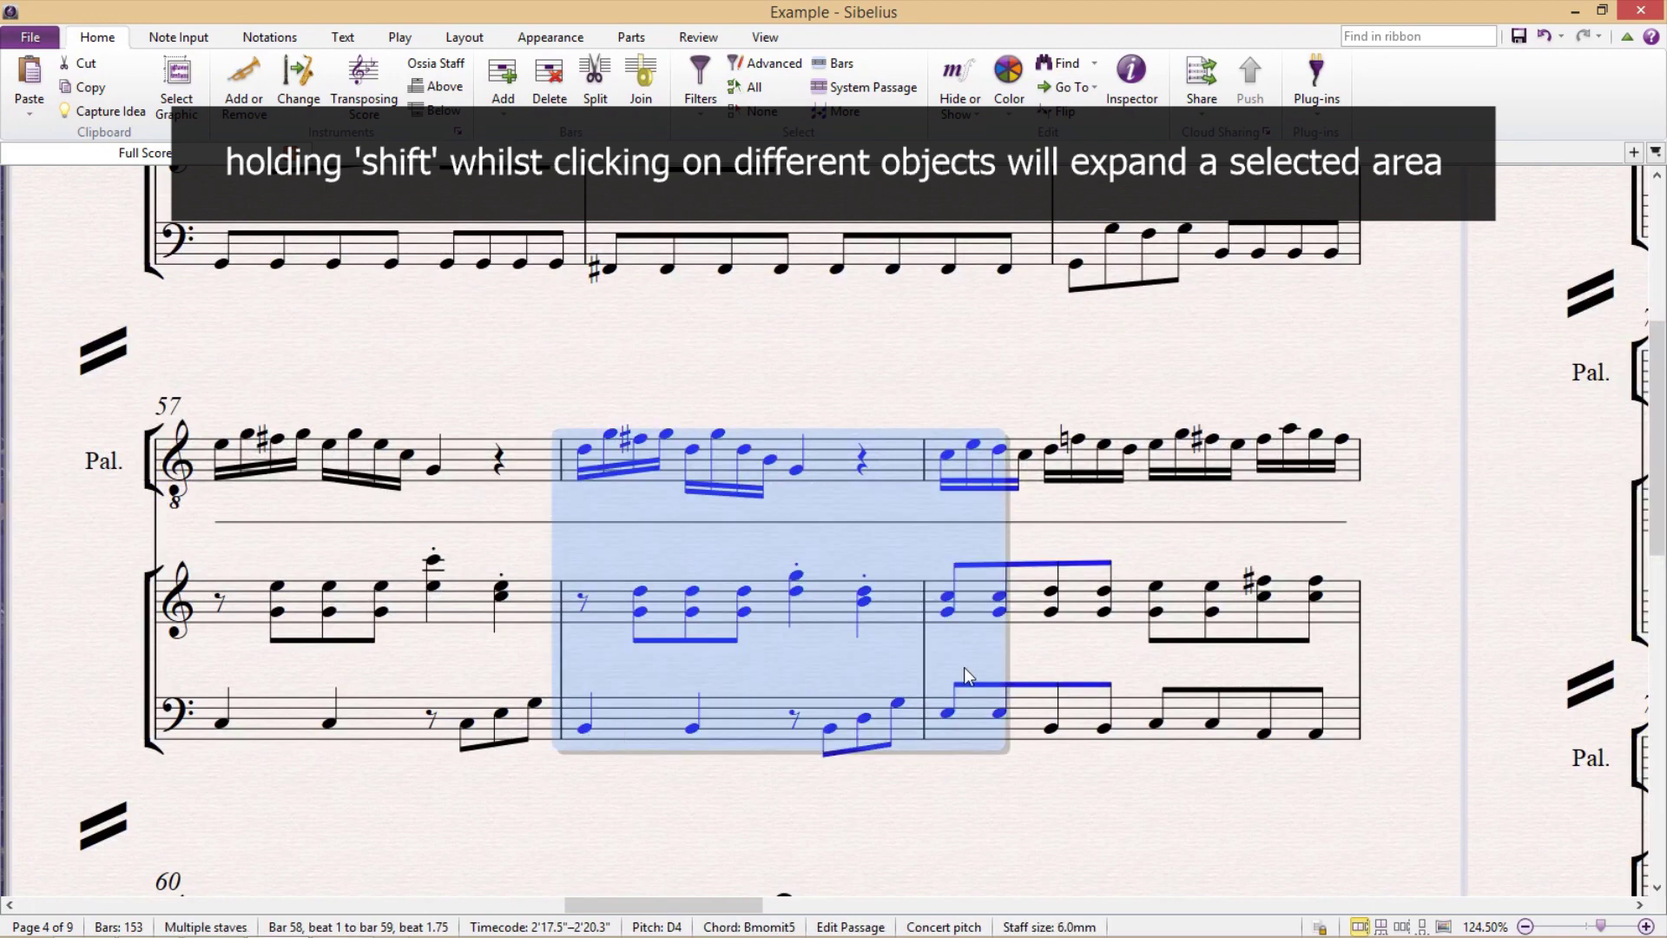
shift+click(1162, 618)
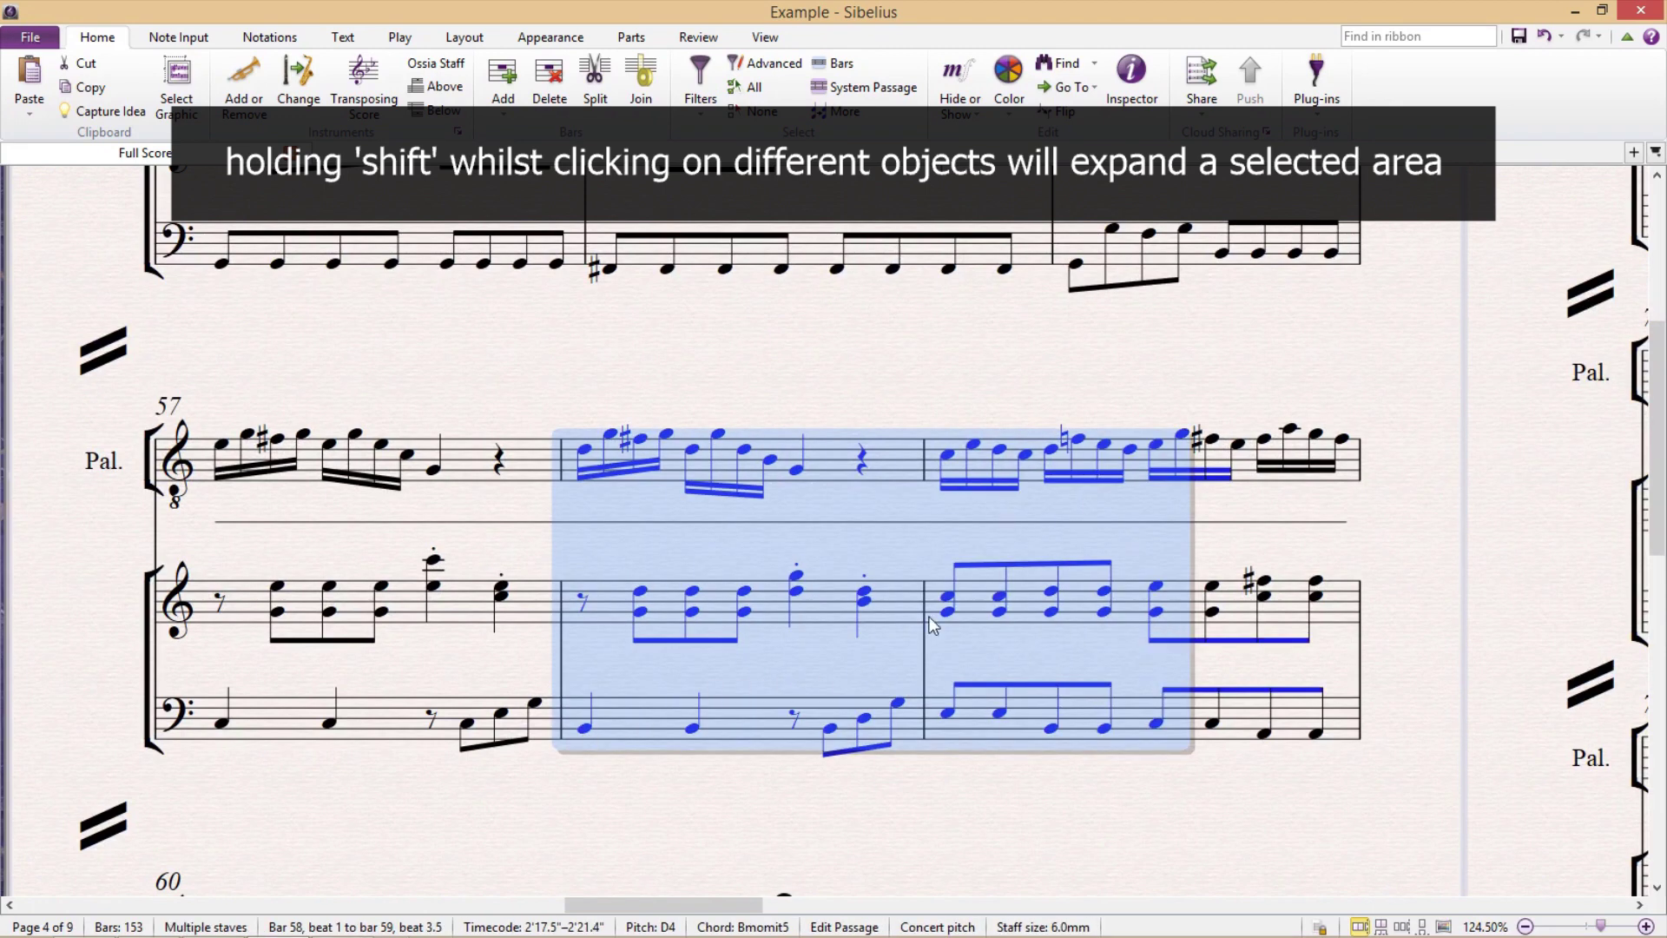
shift+click(432, 586)
key(Escape)
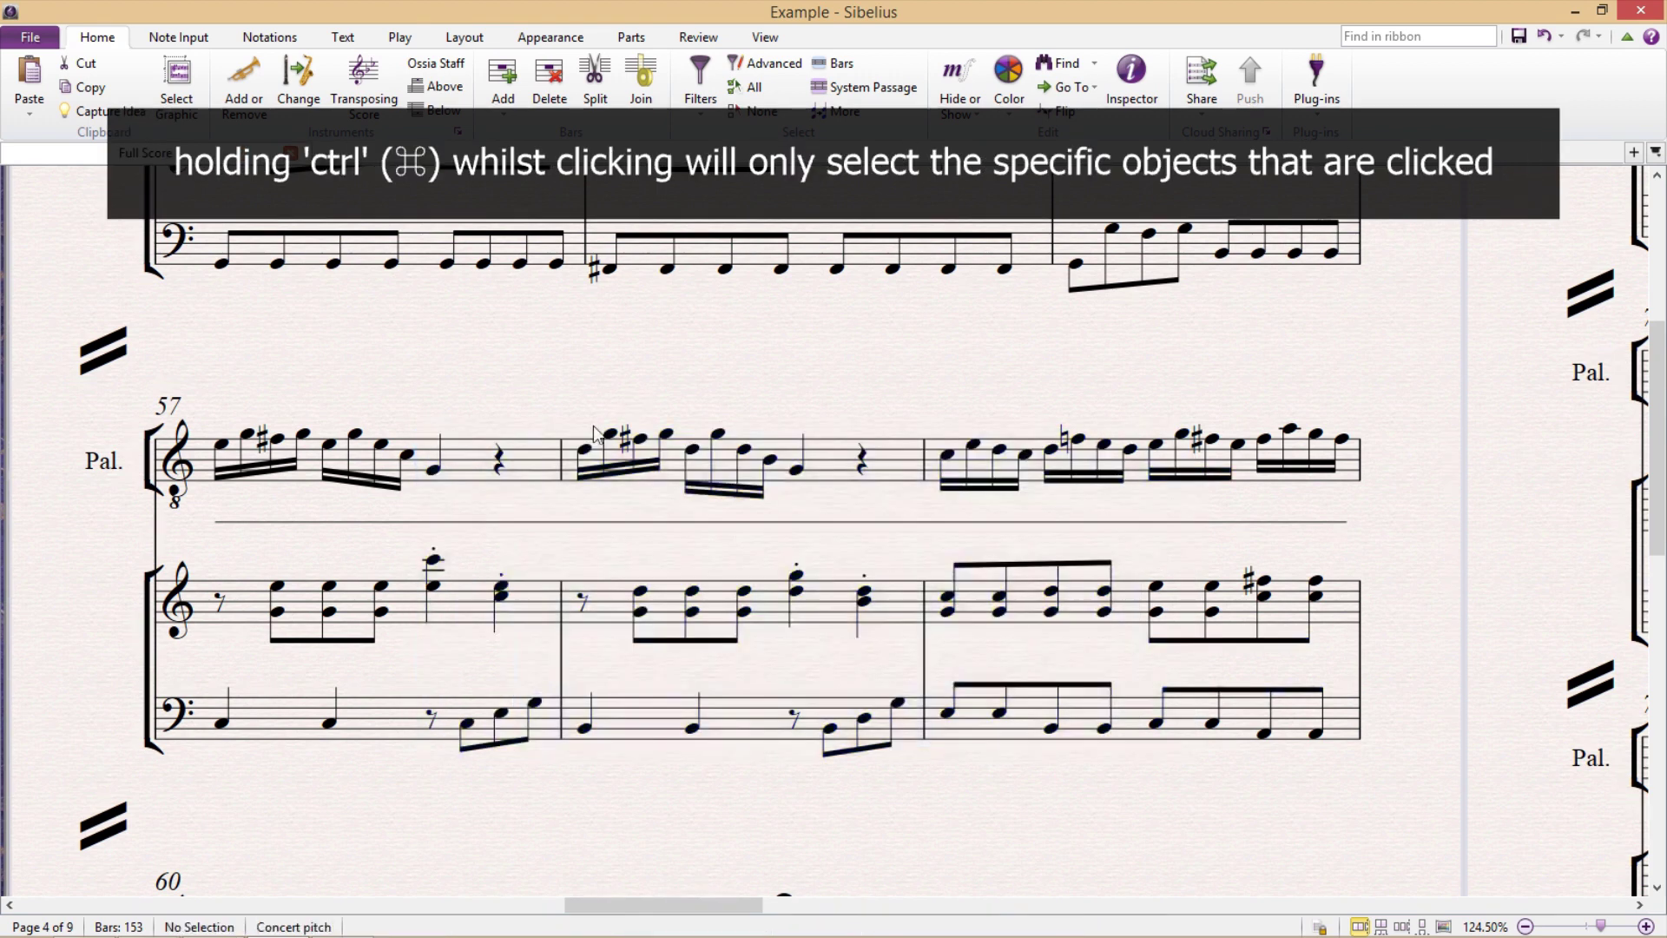
- Build a multiple selection of eight individual voice and piano notes in bars 57–59
click(583, 451)
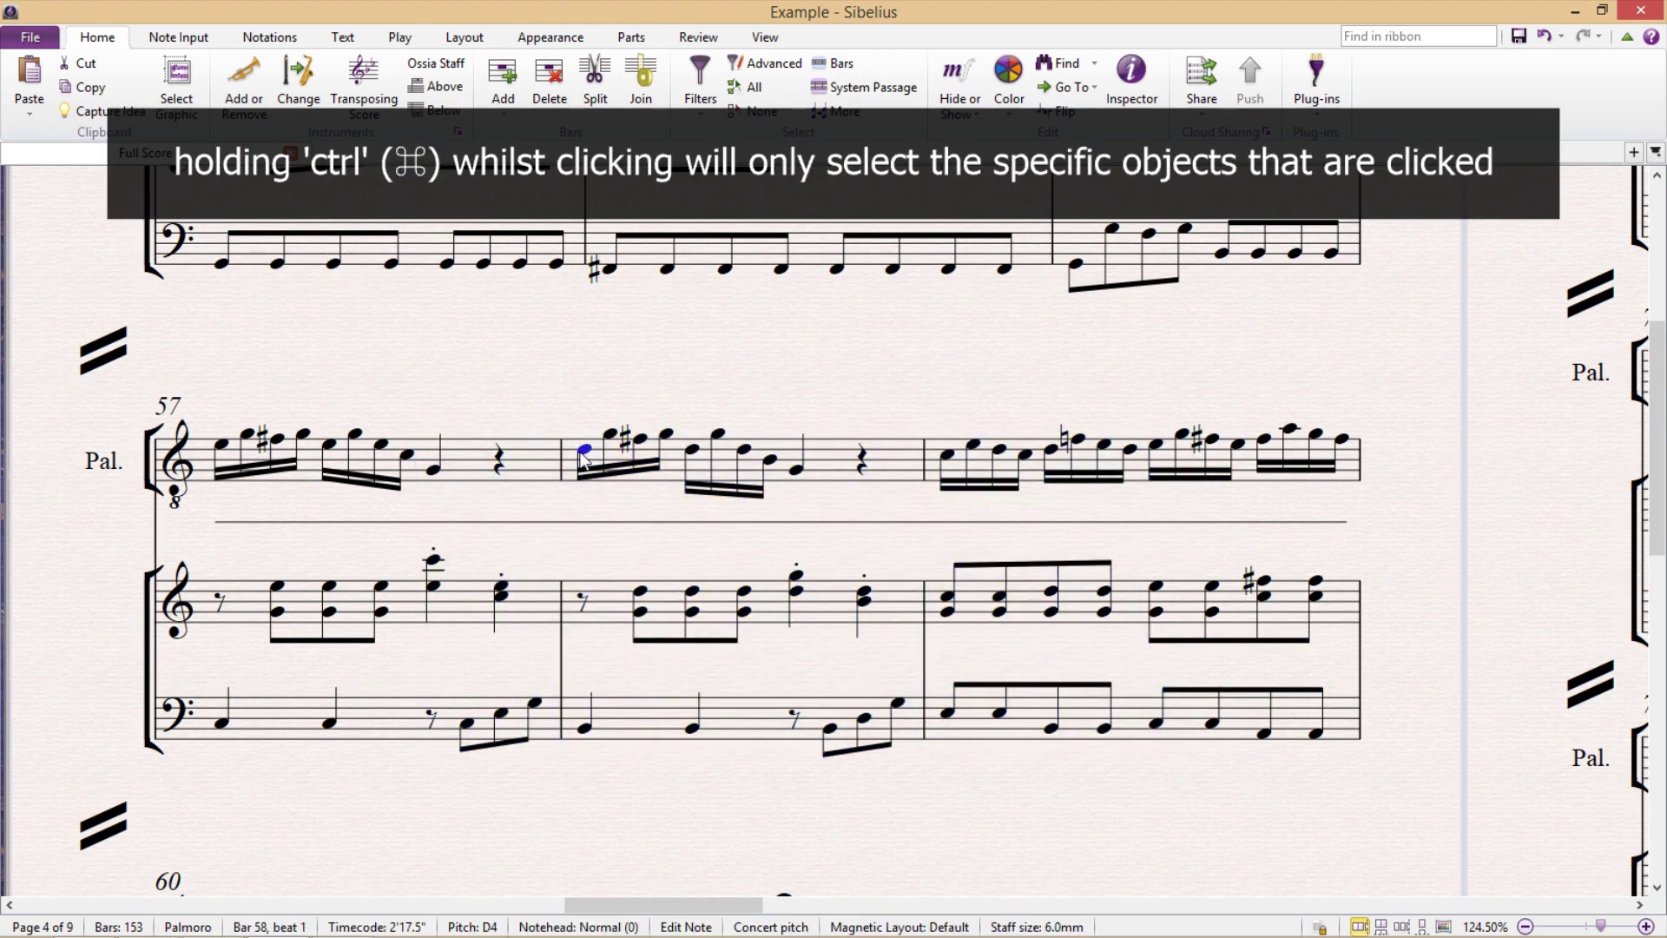
ctrl+click(796, 575)
ctrl+click(744, 450)
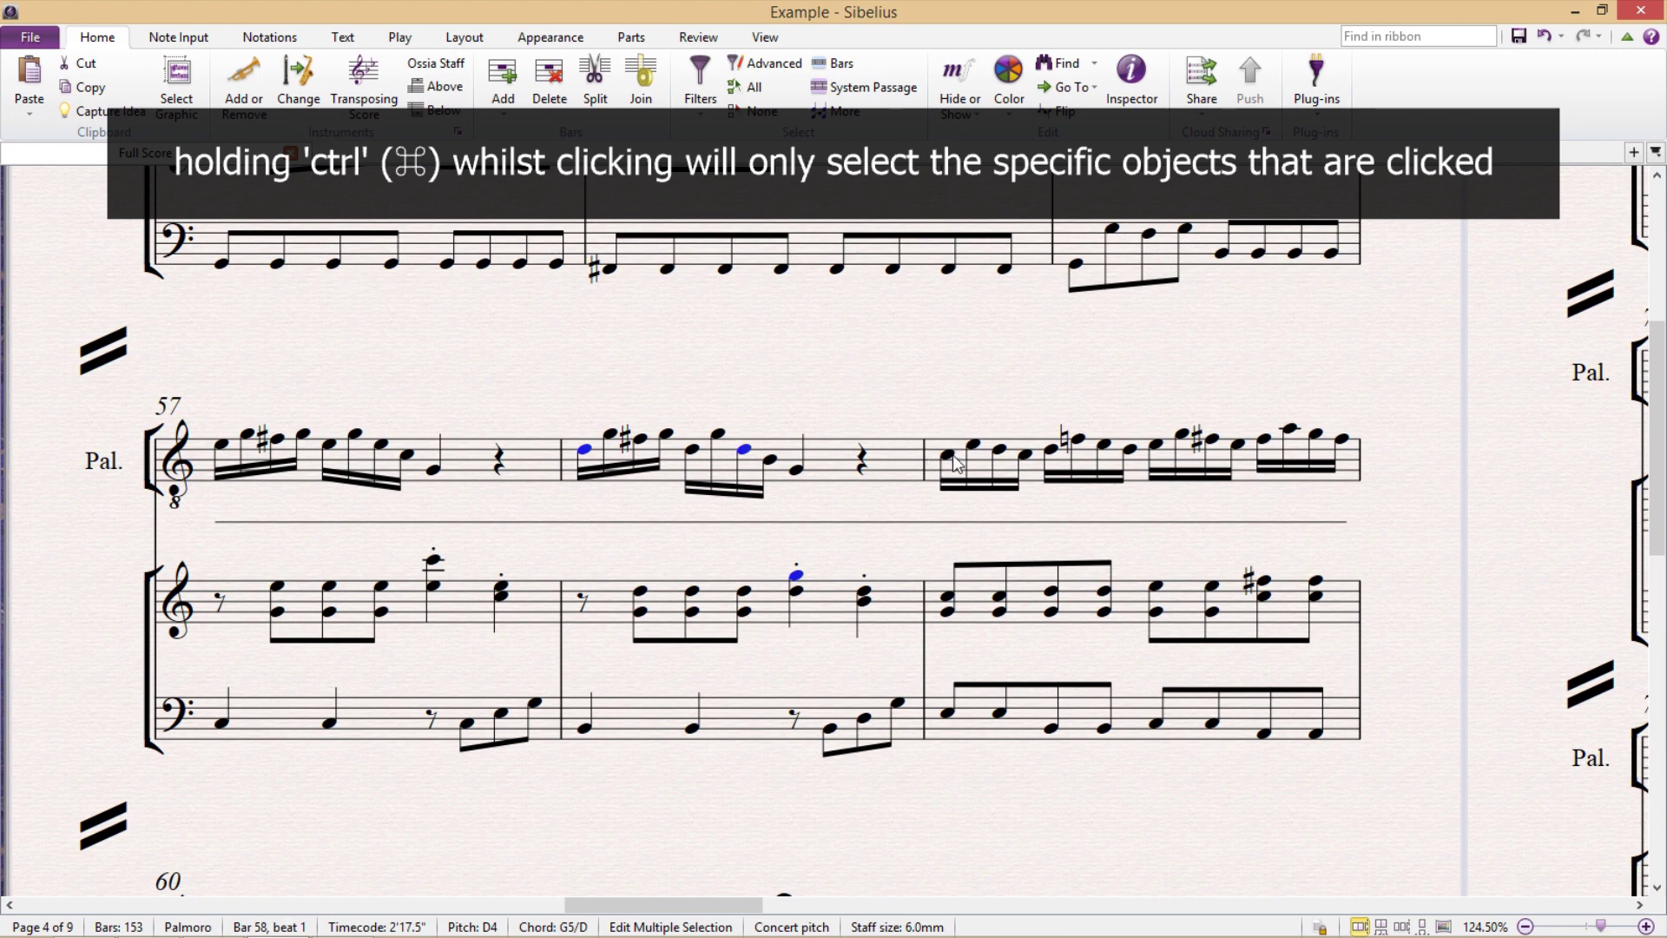
ctrl+click(948, 454)
ctrl+click(1050, 591)
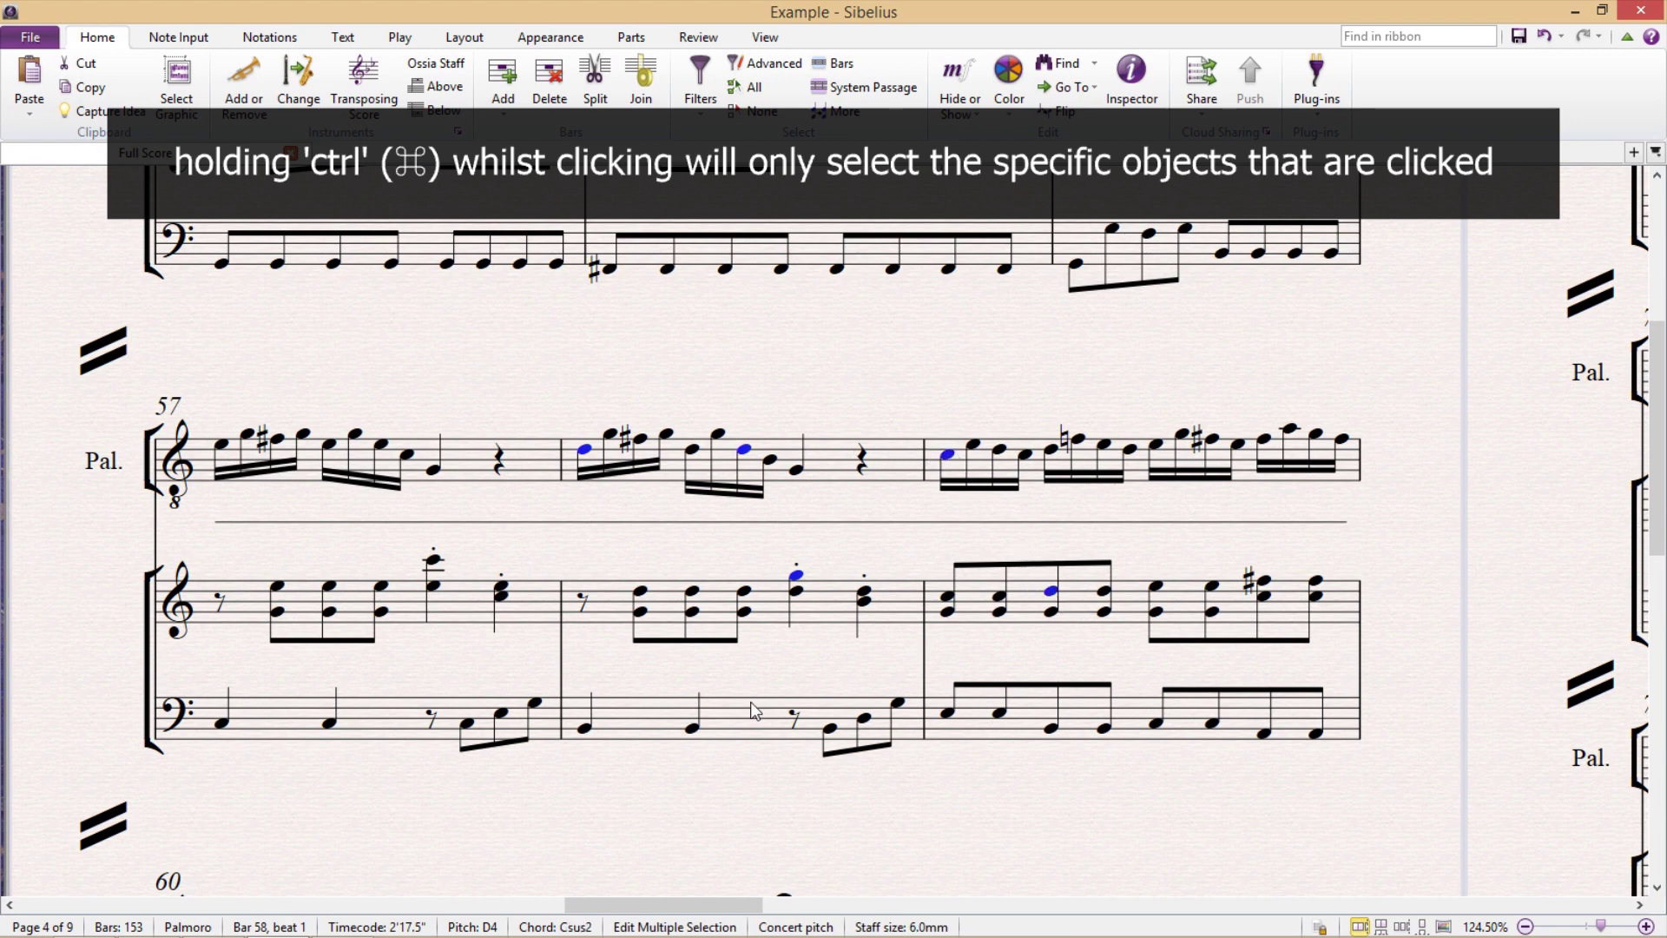
ctrl+click(585, 728)
ctrl+click(381, 587)
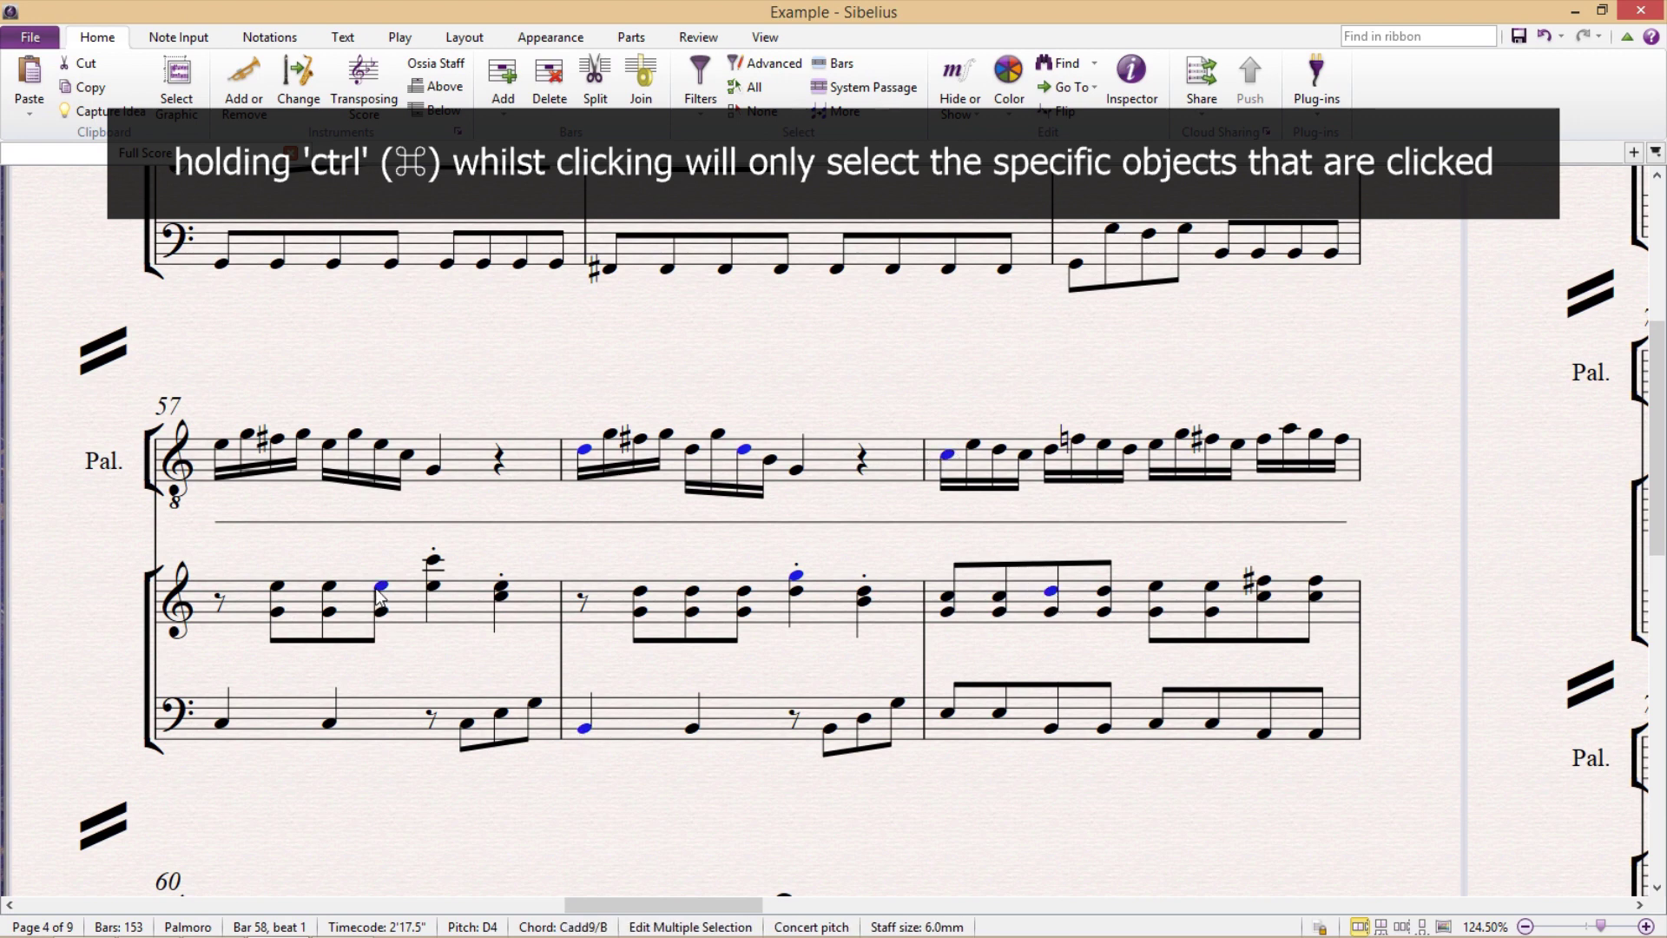
ctrl+click(432, 559)
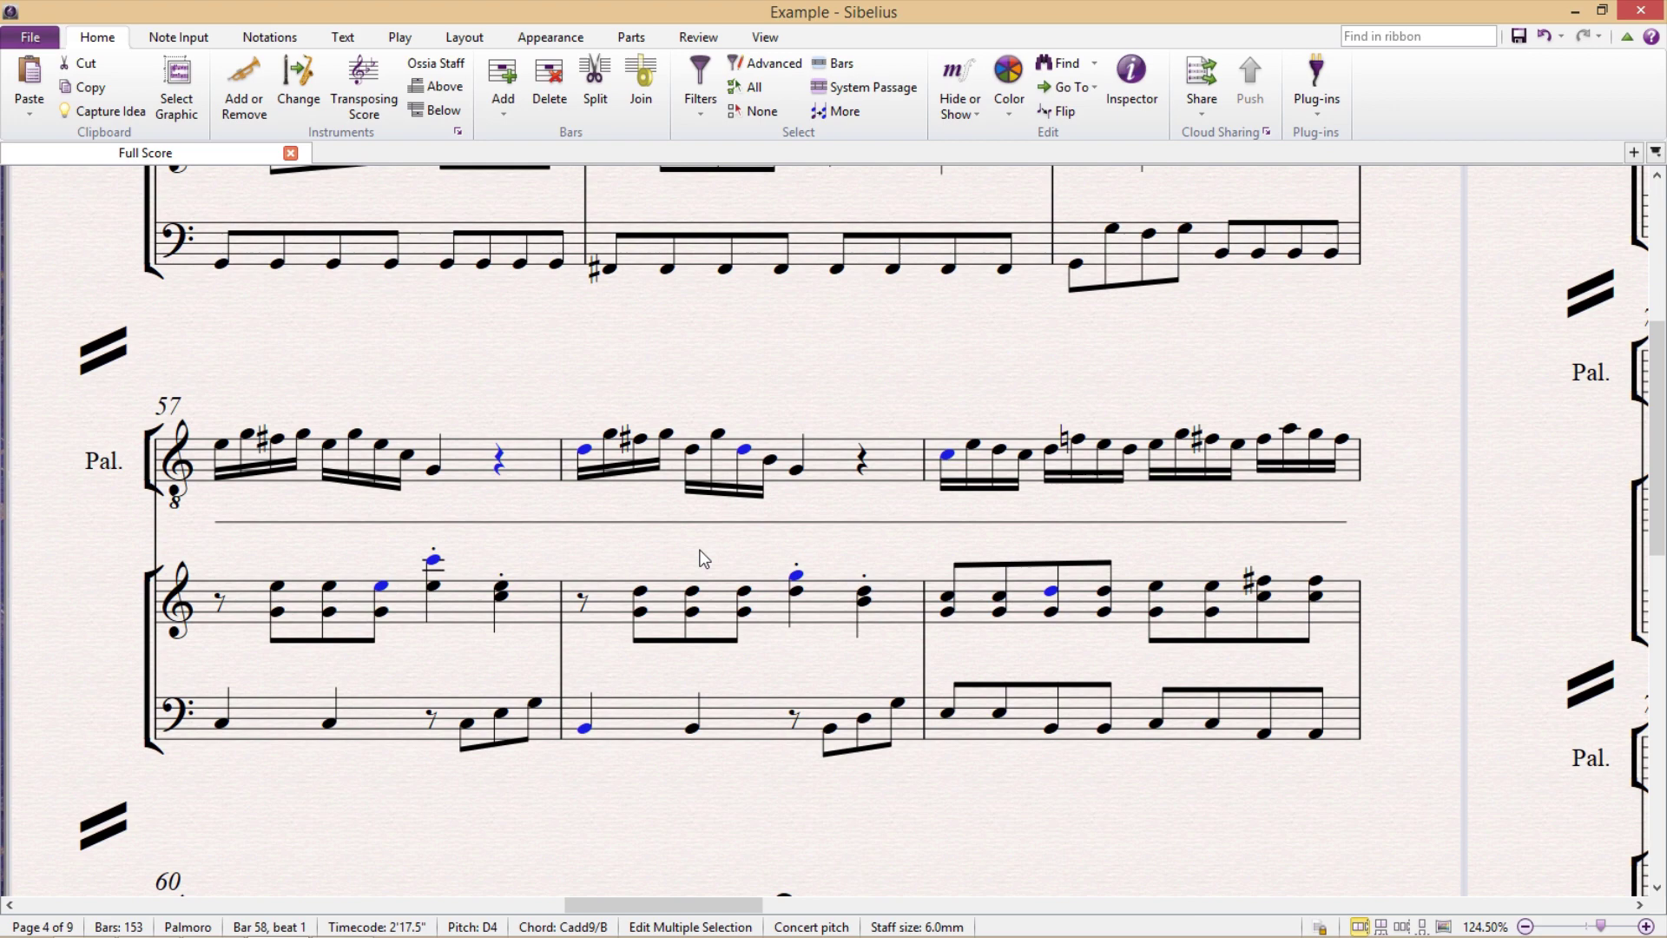
- Deselect the notes, box-select bars 57–59 and bar 59's last beats, deselecting each time
key(Escape)
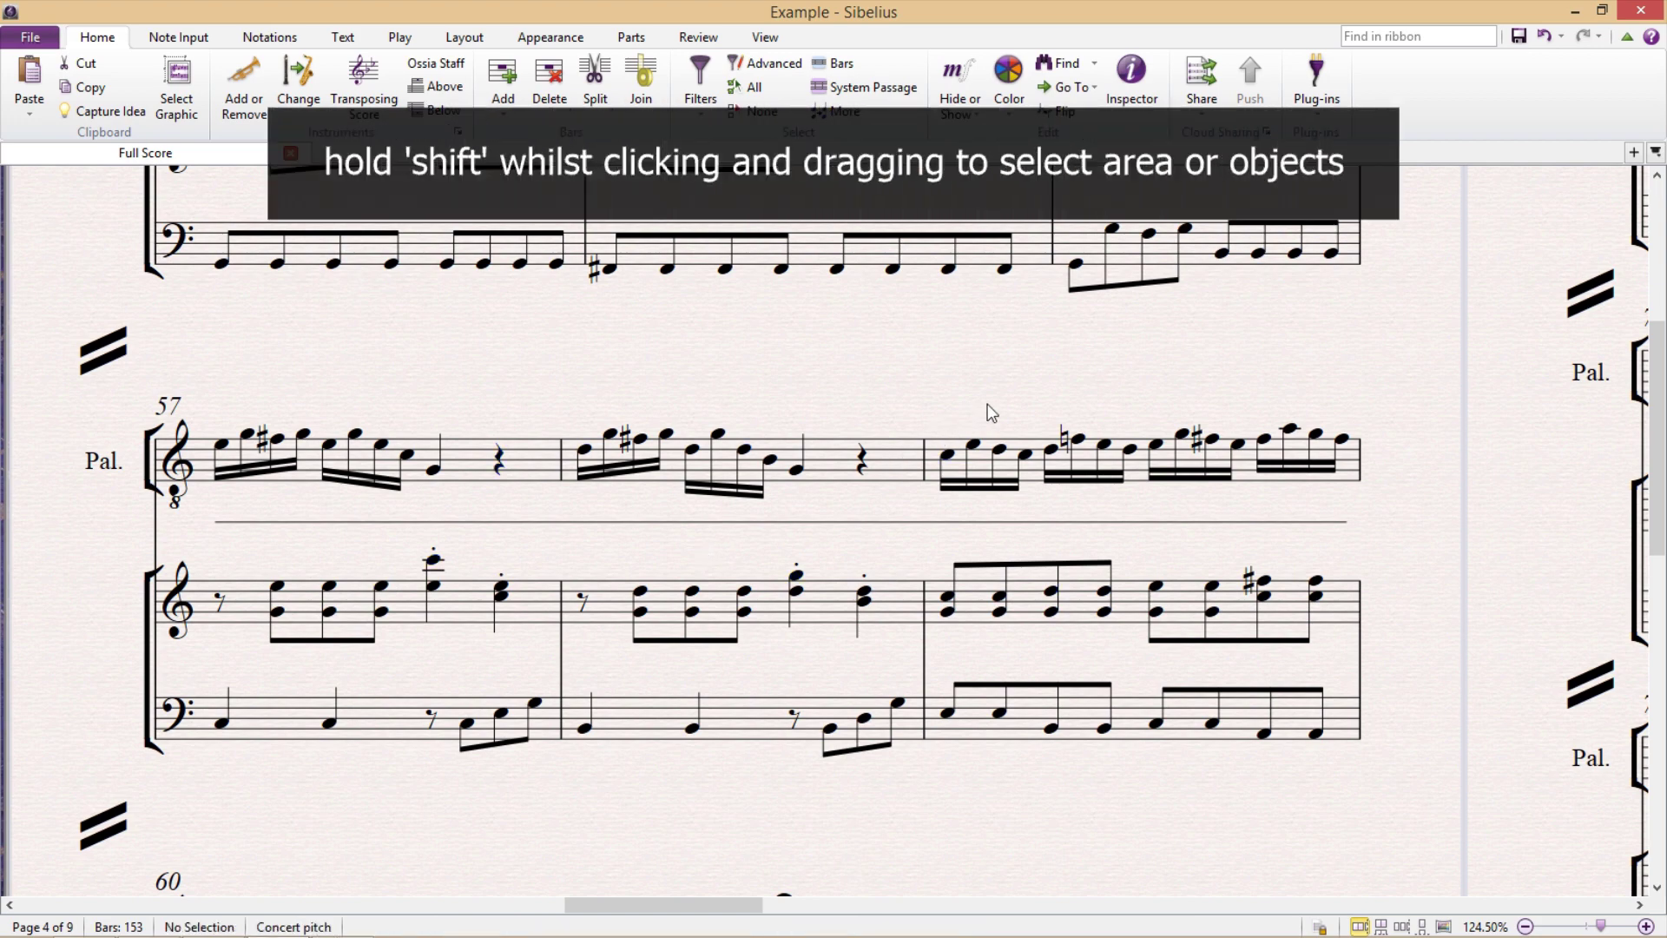
drag(1016, 383, 322, 484)
click(1209, 399)
drag(1223, 376, 1328, 707)
click(1042, 420)
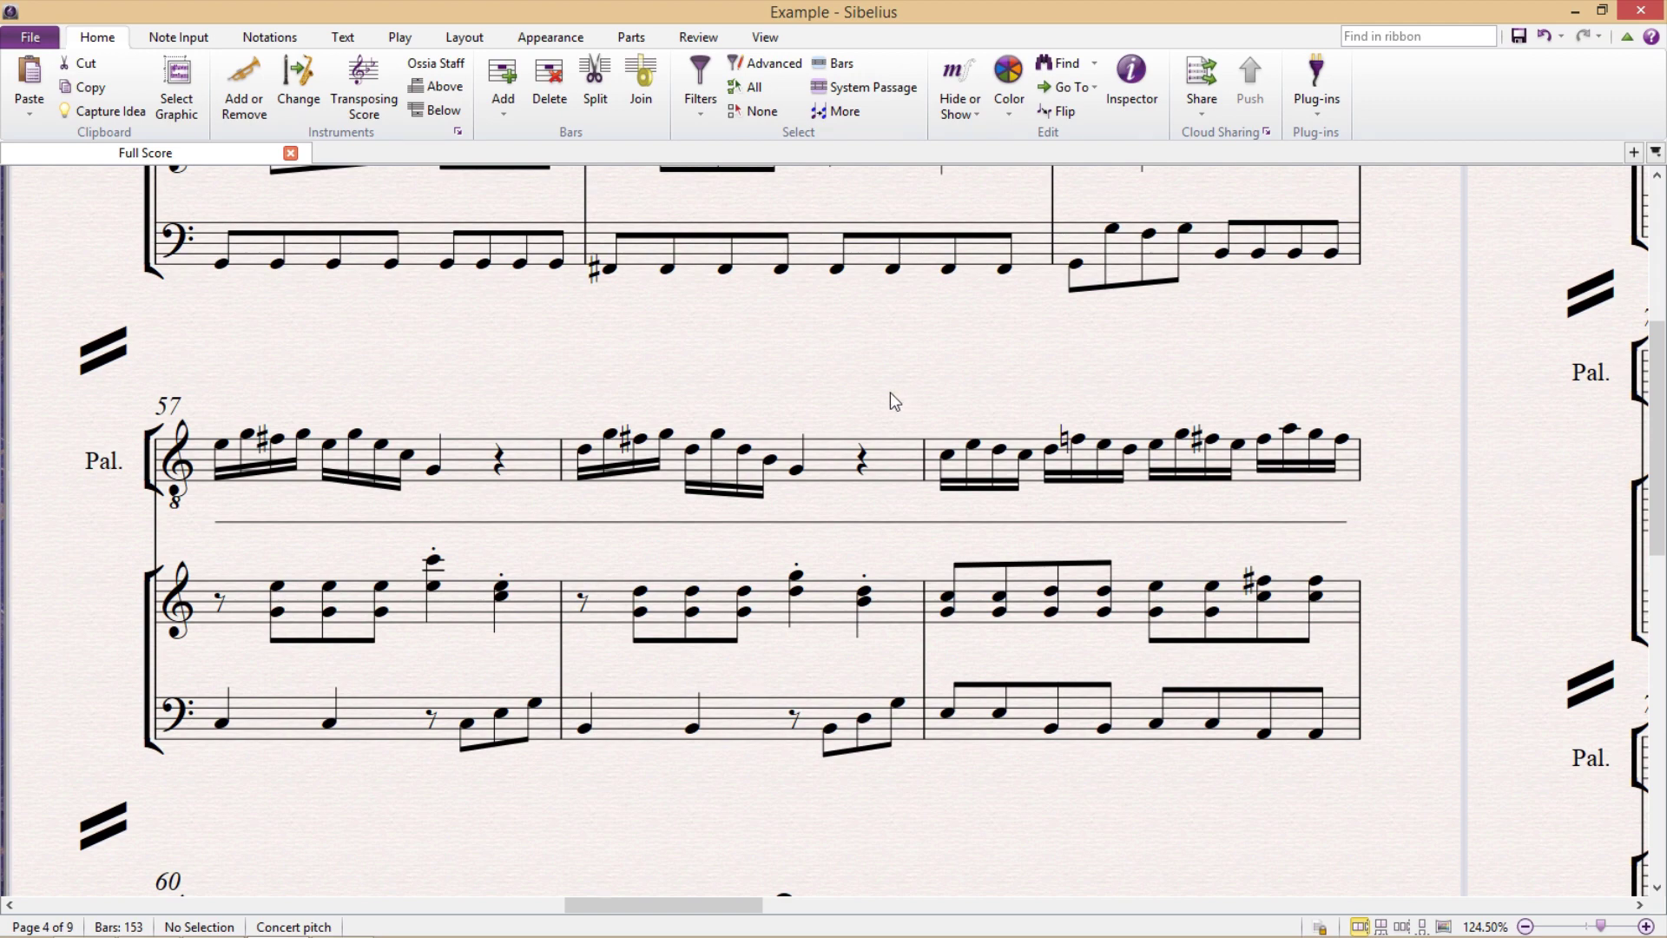
- Start a Pal. passage at bar 57's rest and G, extending it to span bars 56–64
click(500, 461)
shift+click(433, 469)
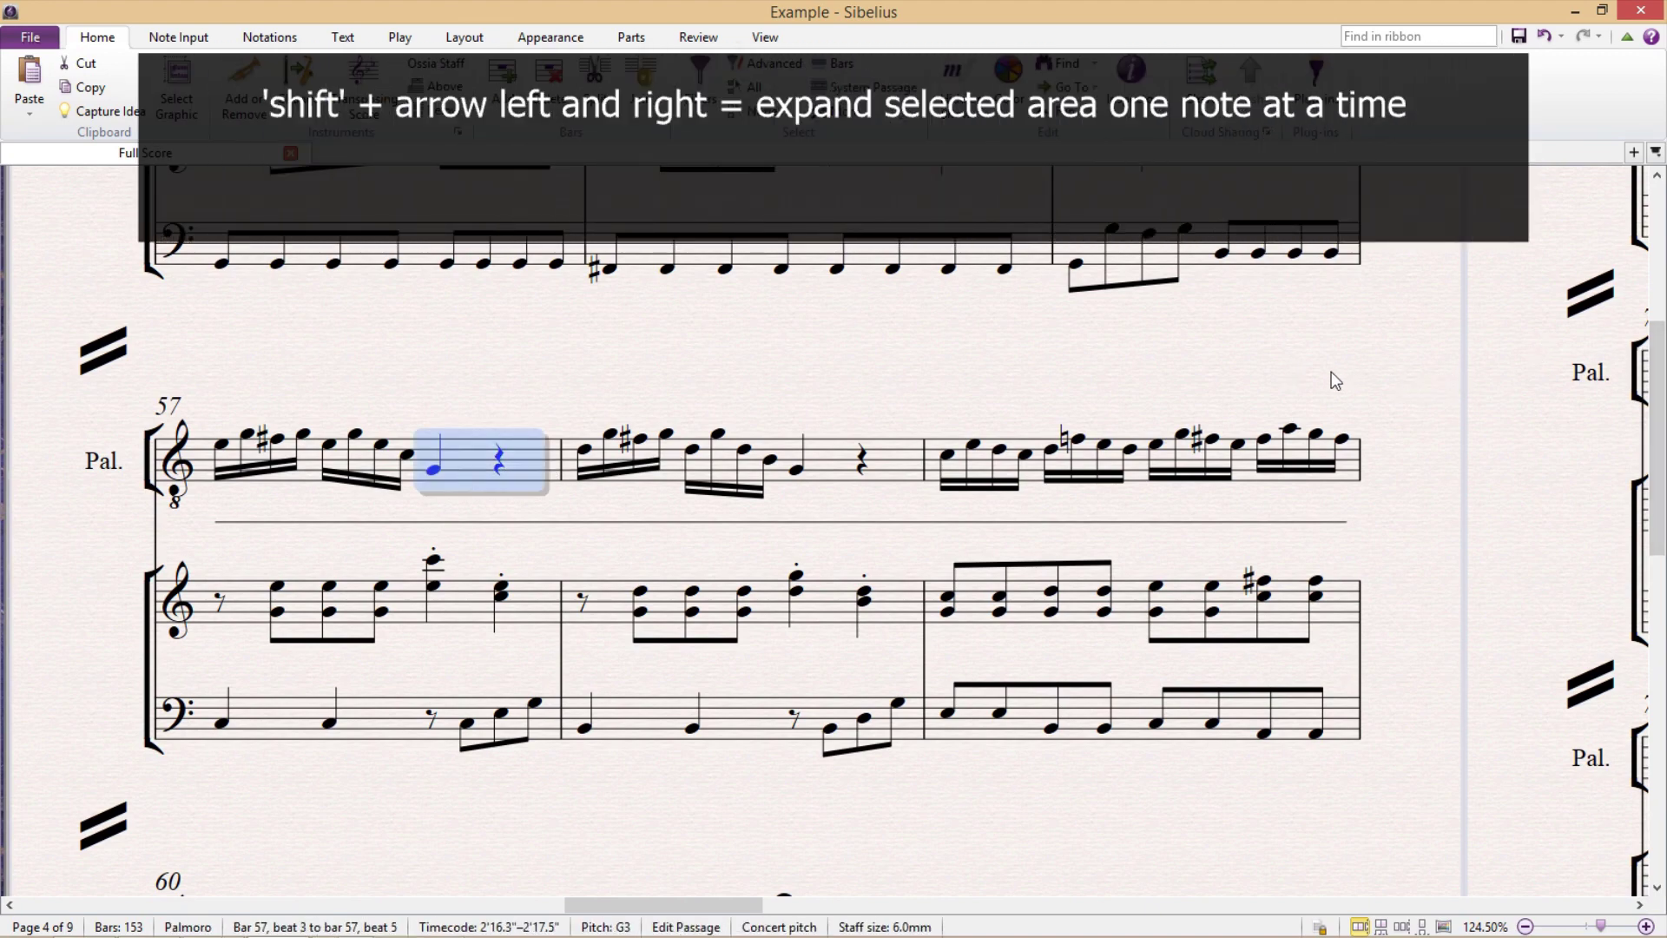
key(shift+Right)
key(shift+Right)
key(shift+Right)
key(shift+Right)
key(shift+Right)
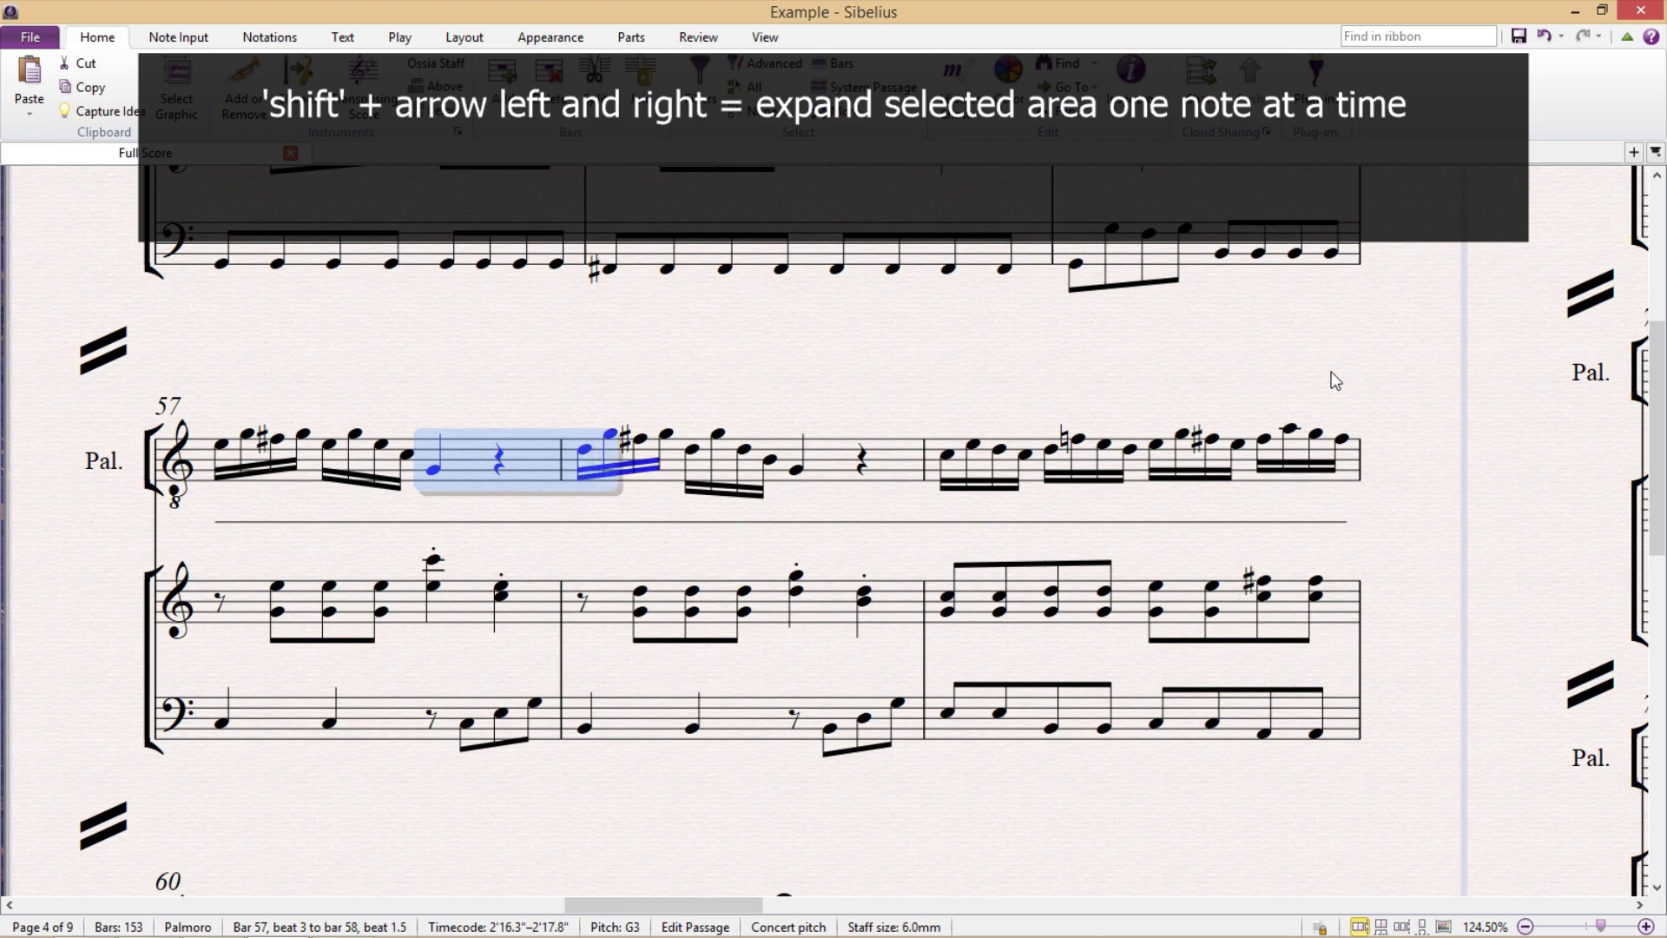
key(shift+Right)
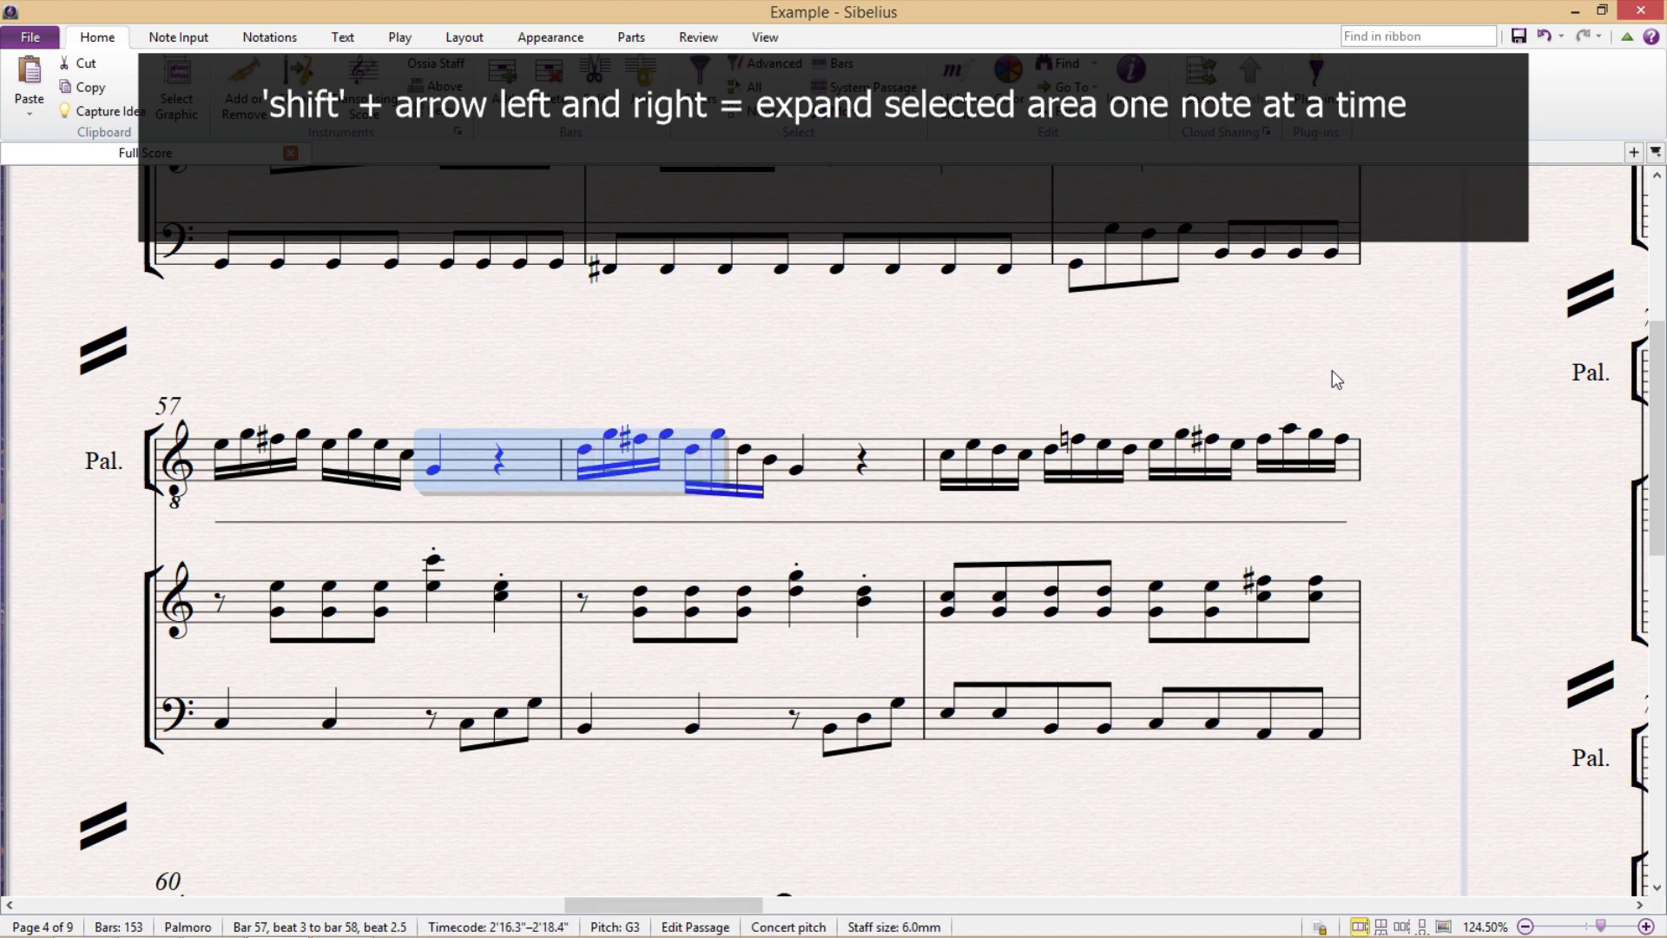
key(ctrl+minus)
key(ctrl+minus)
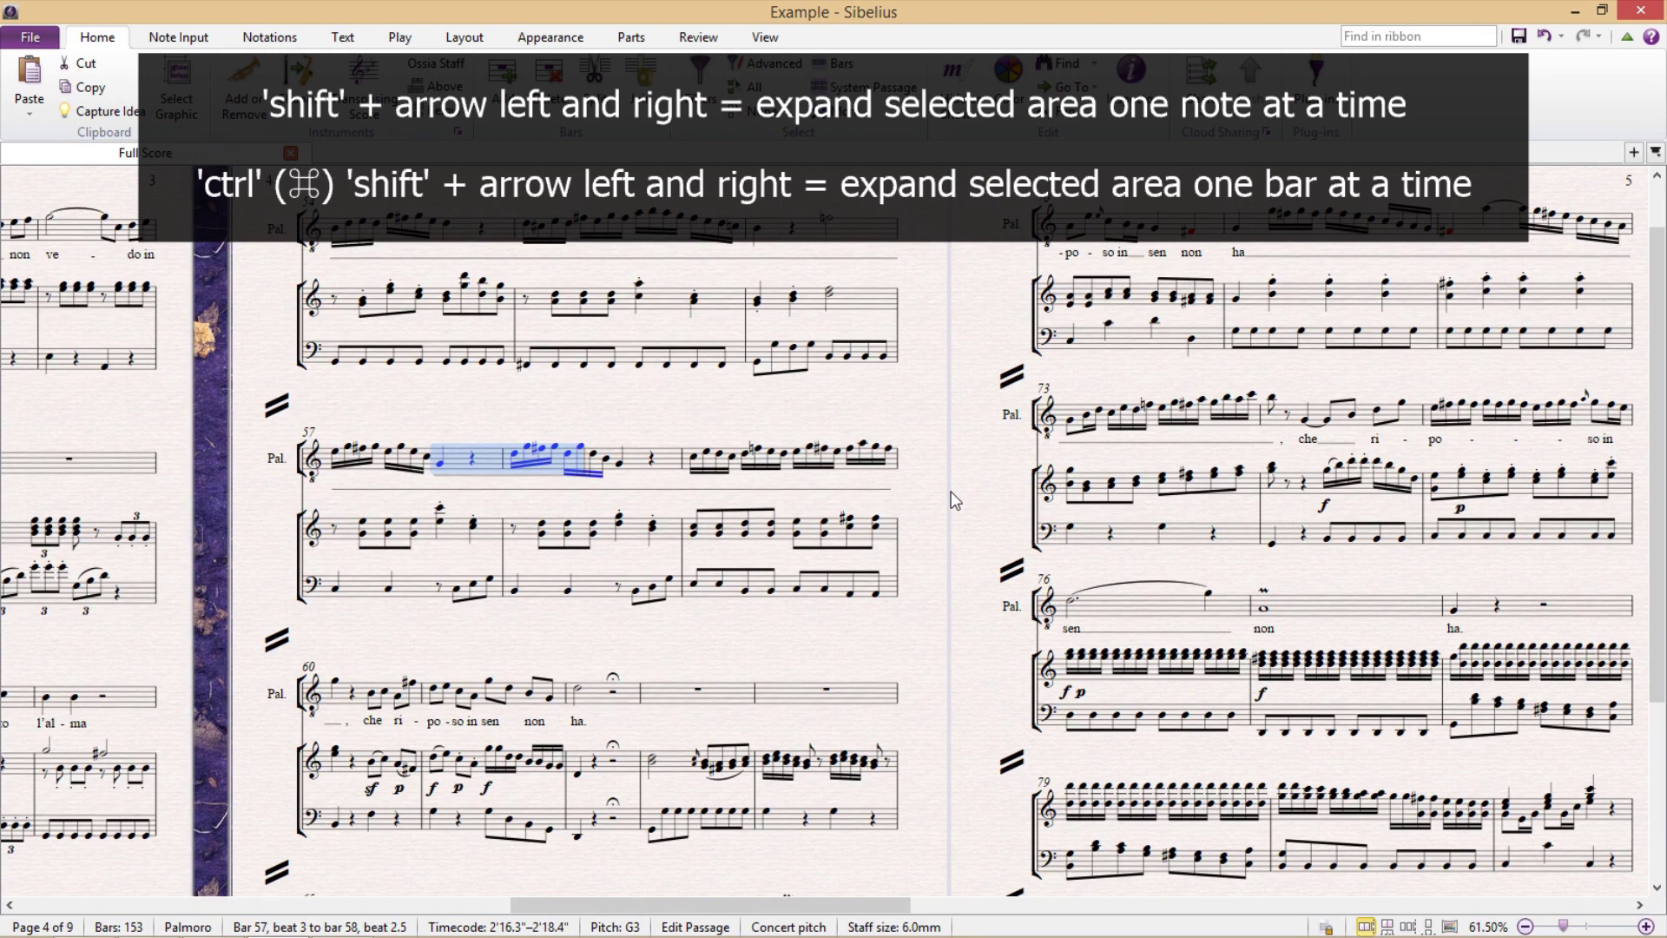
key(ctrl+shift+Right)
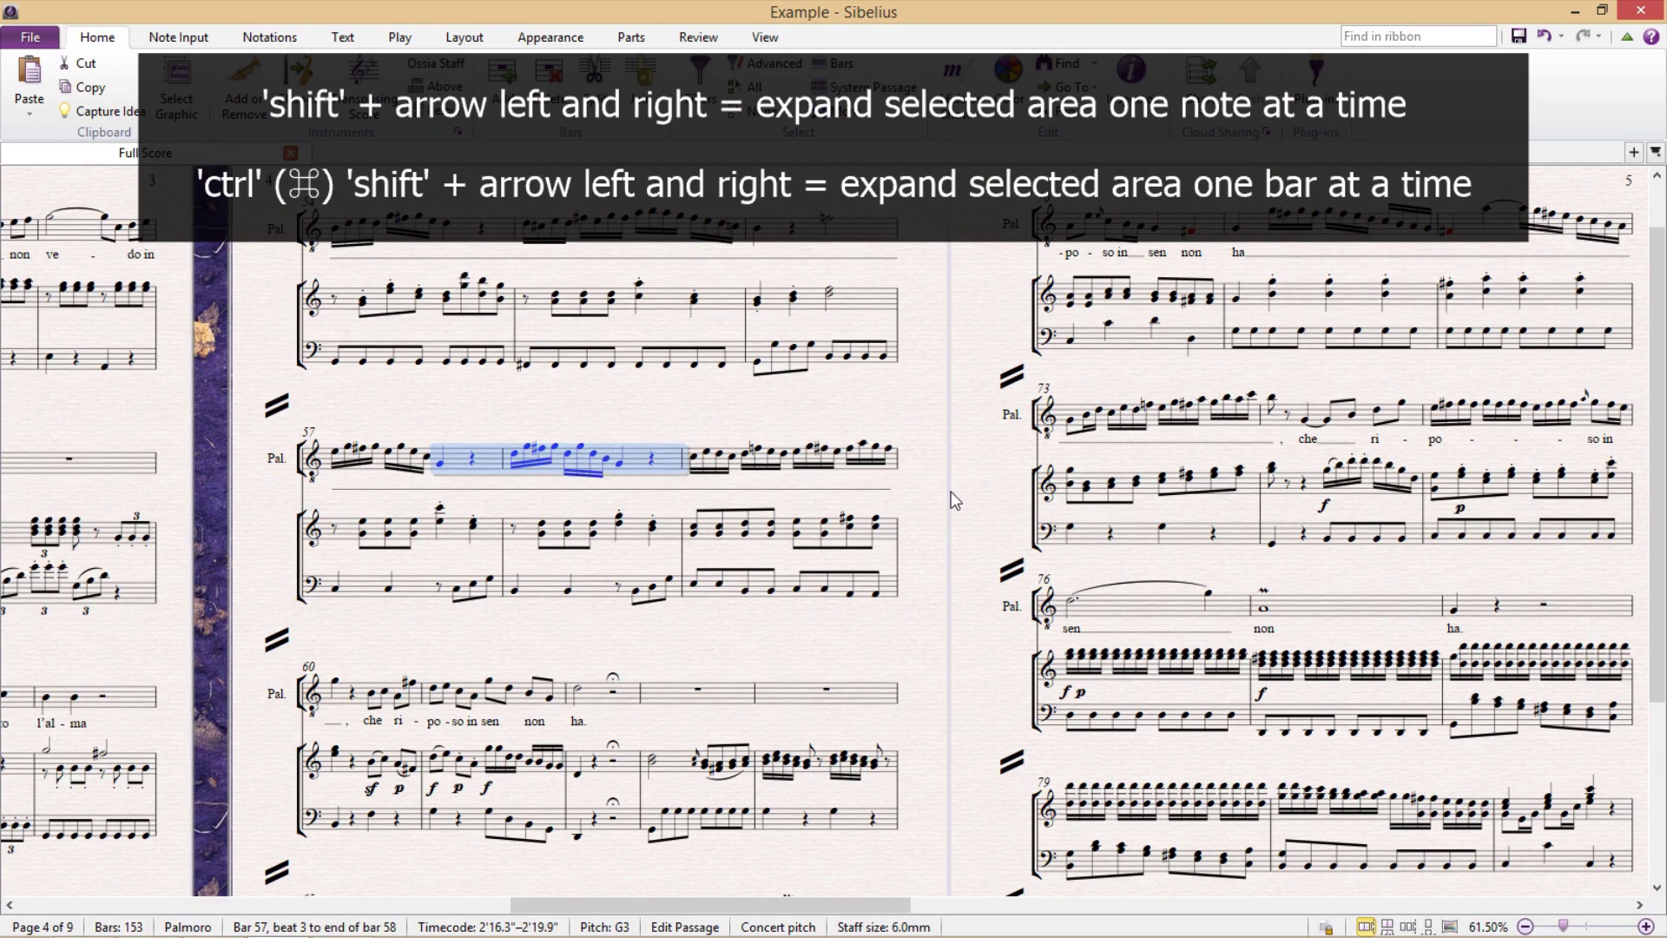
key(ctrl+shift+Right)
key(ctrl+shift+Right)
key(ctrl+shift+Right)
key(ctrl+shift+Right)
key(ctrl+shift+Right)
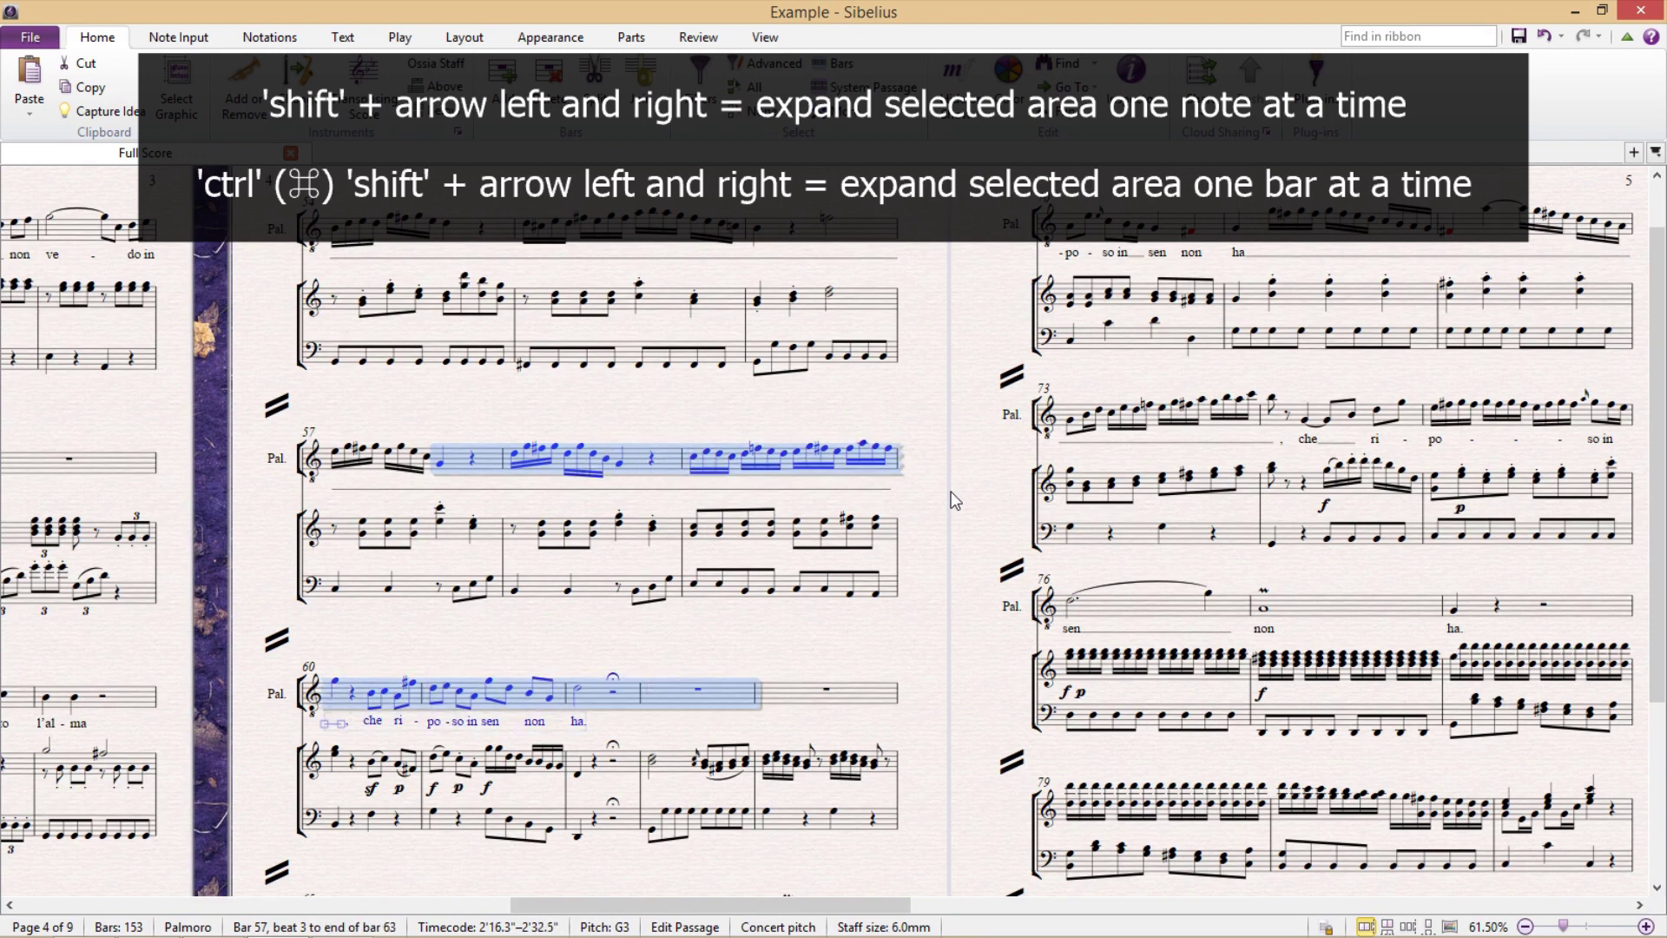
key(ctrl+shift+Right)
key(ctrl+shift+Left)
key(ctrl+shift+Left)
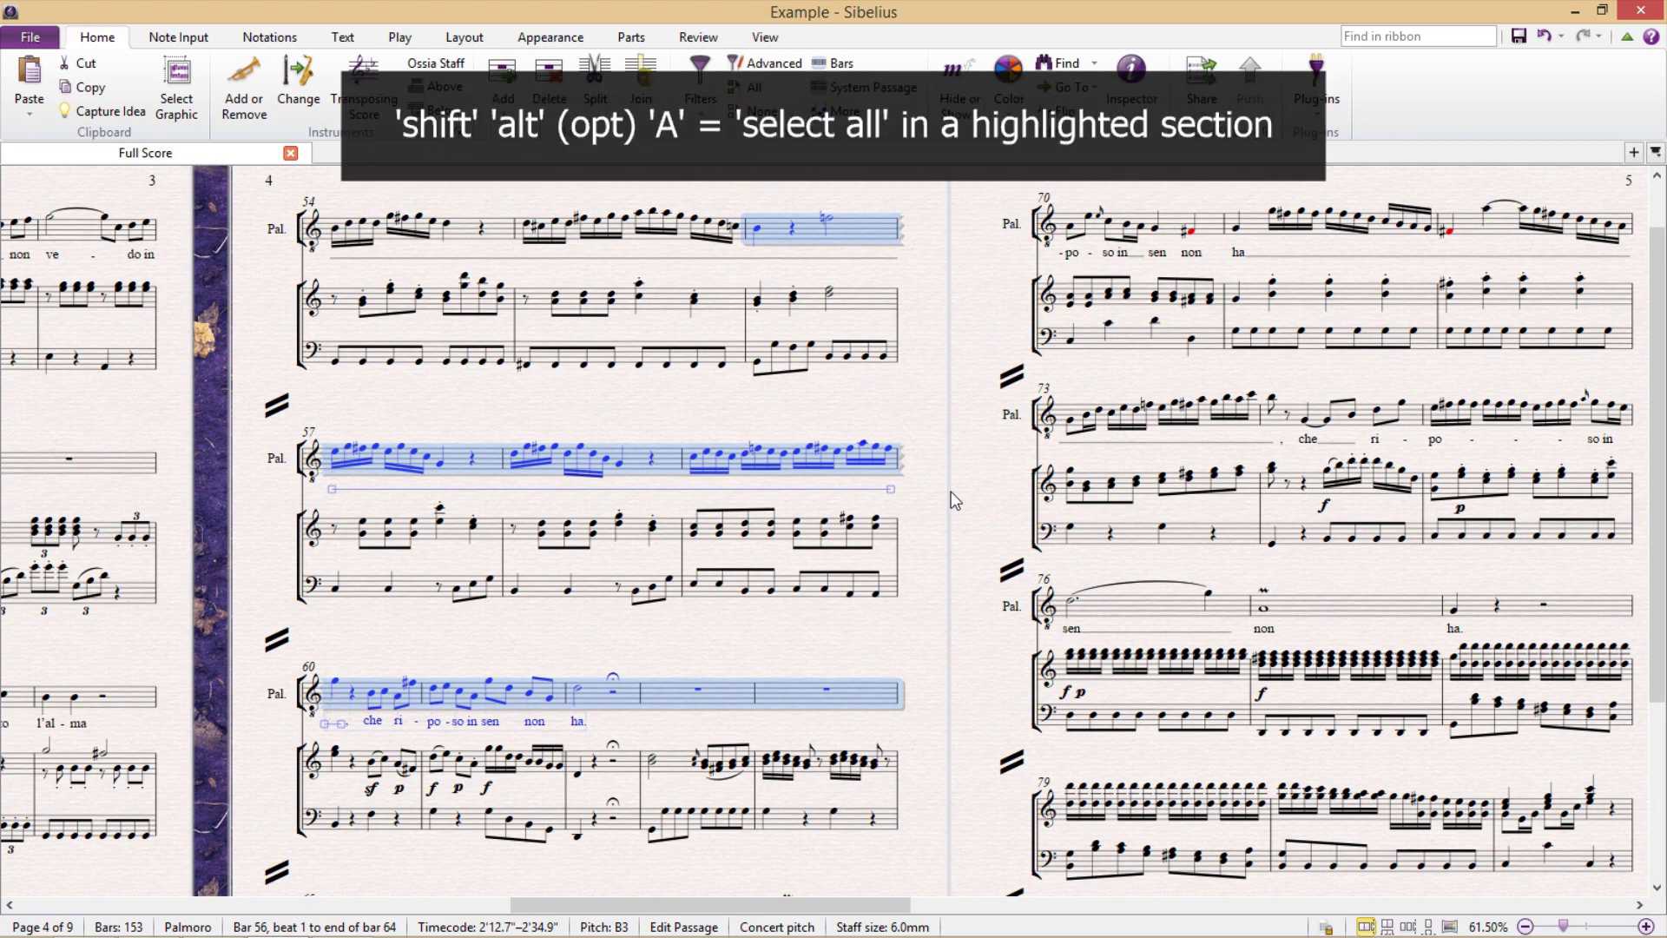
- Extend the passage to all staves, select the whole score with Ctrl+A, then deselect
key(shift+alt+a)
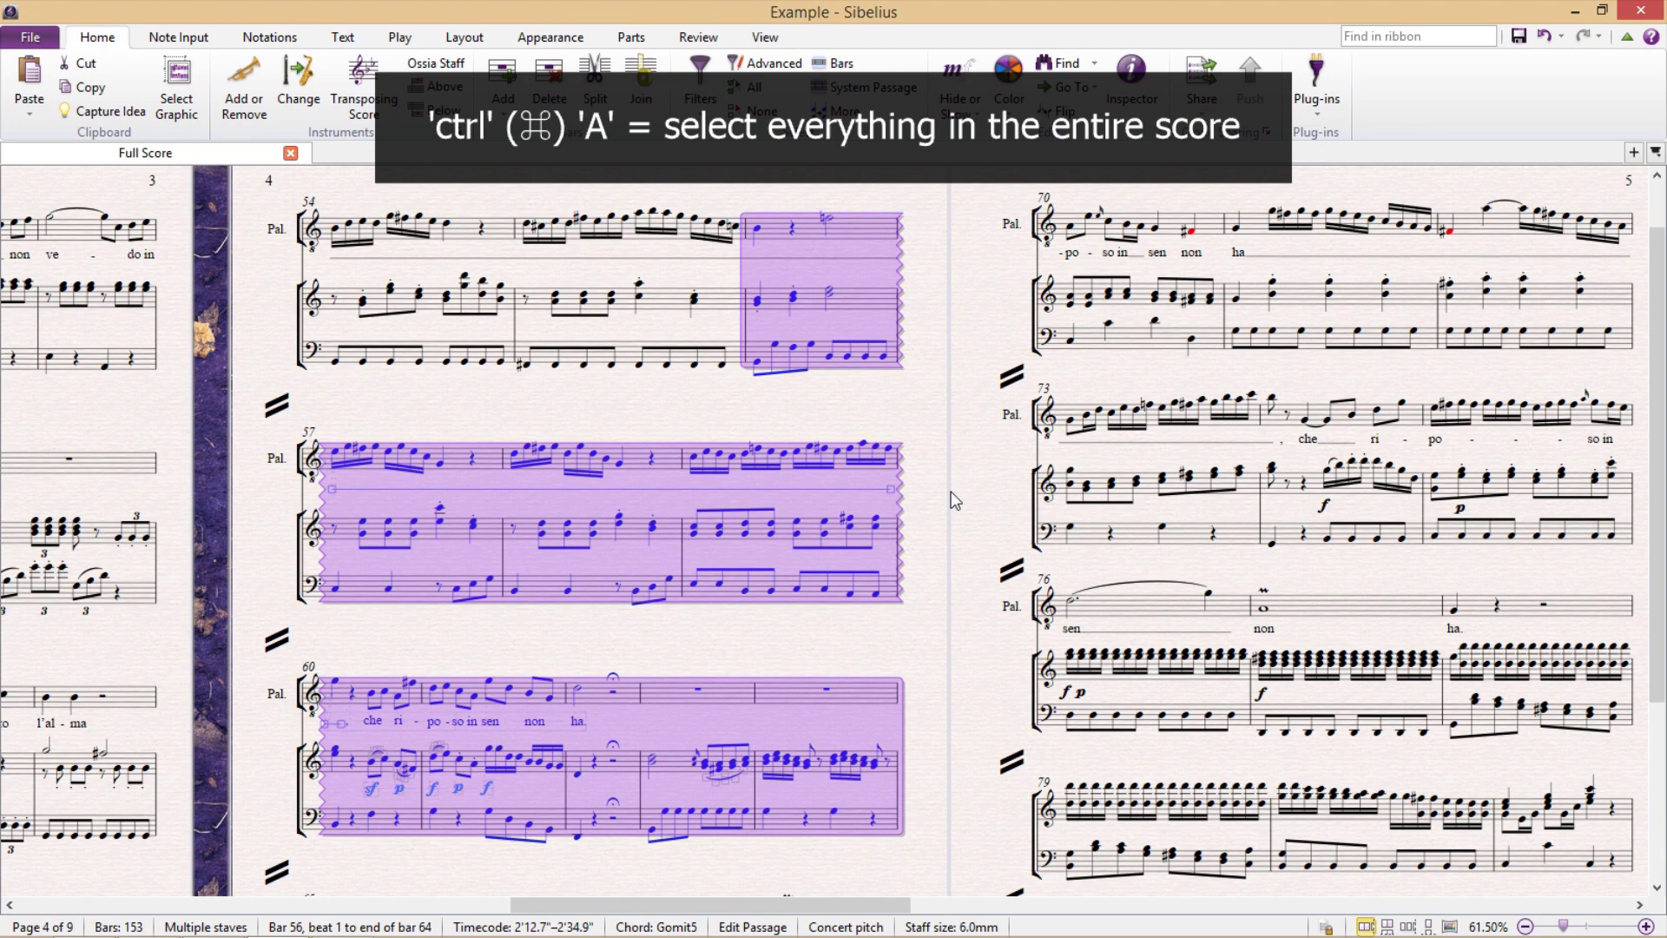
key(ctrl+a)
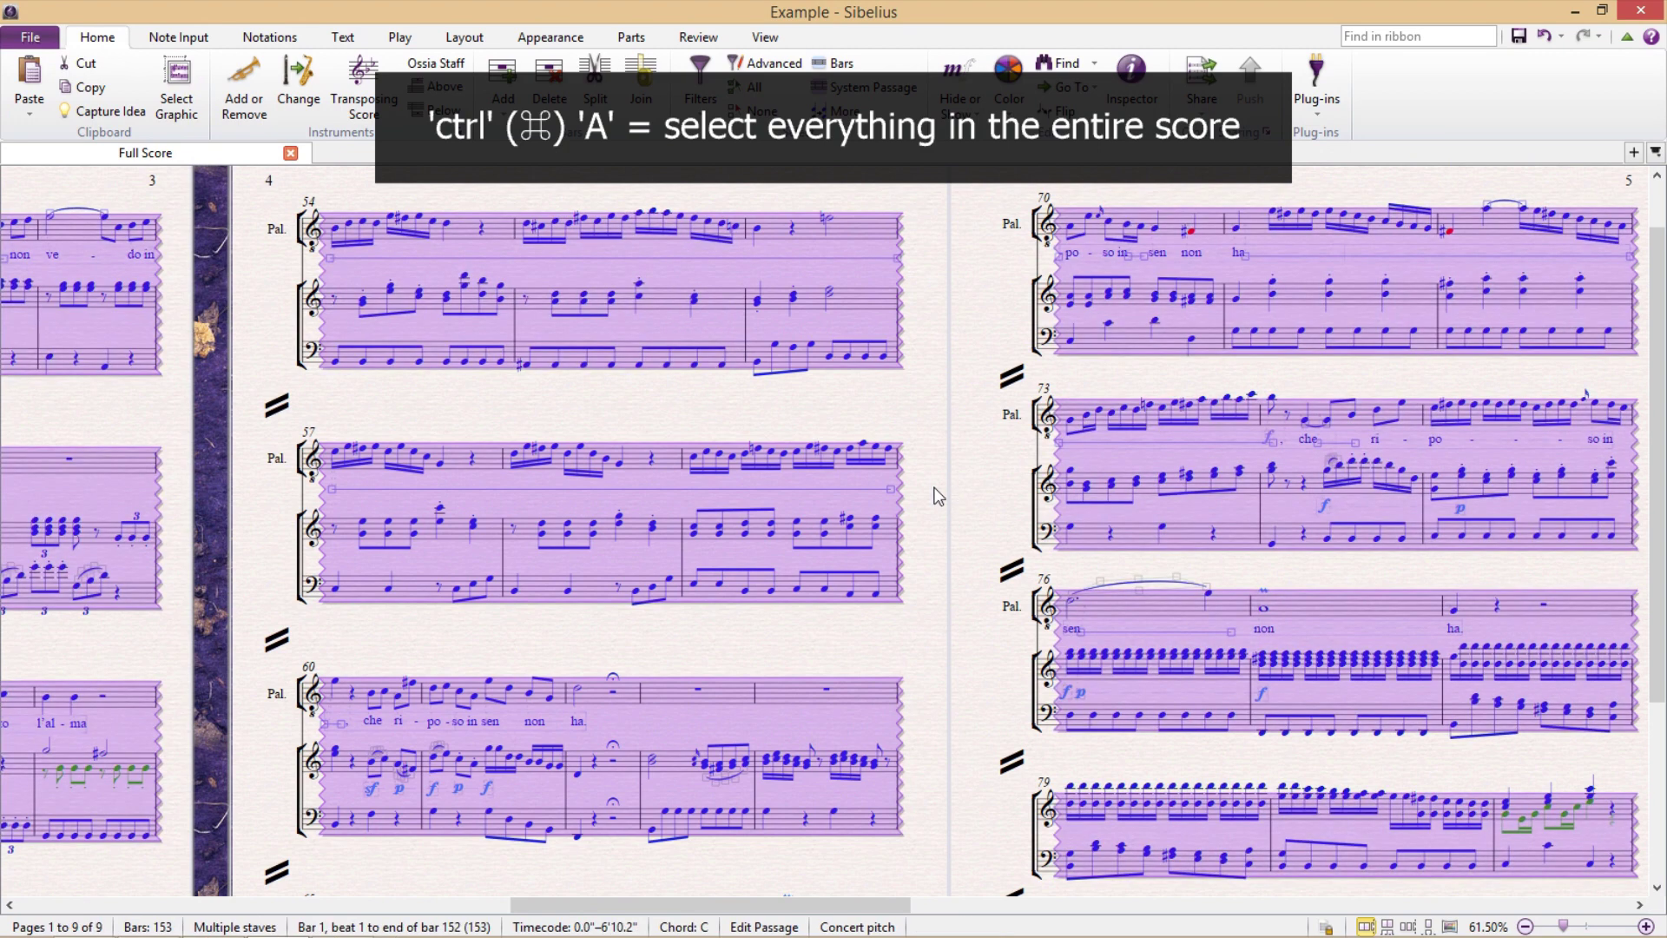
key(Escape)
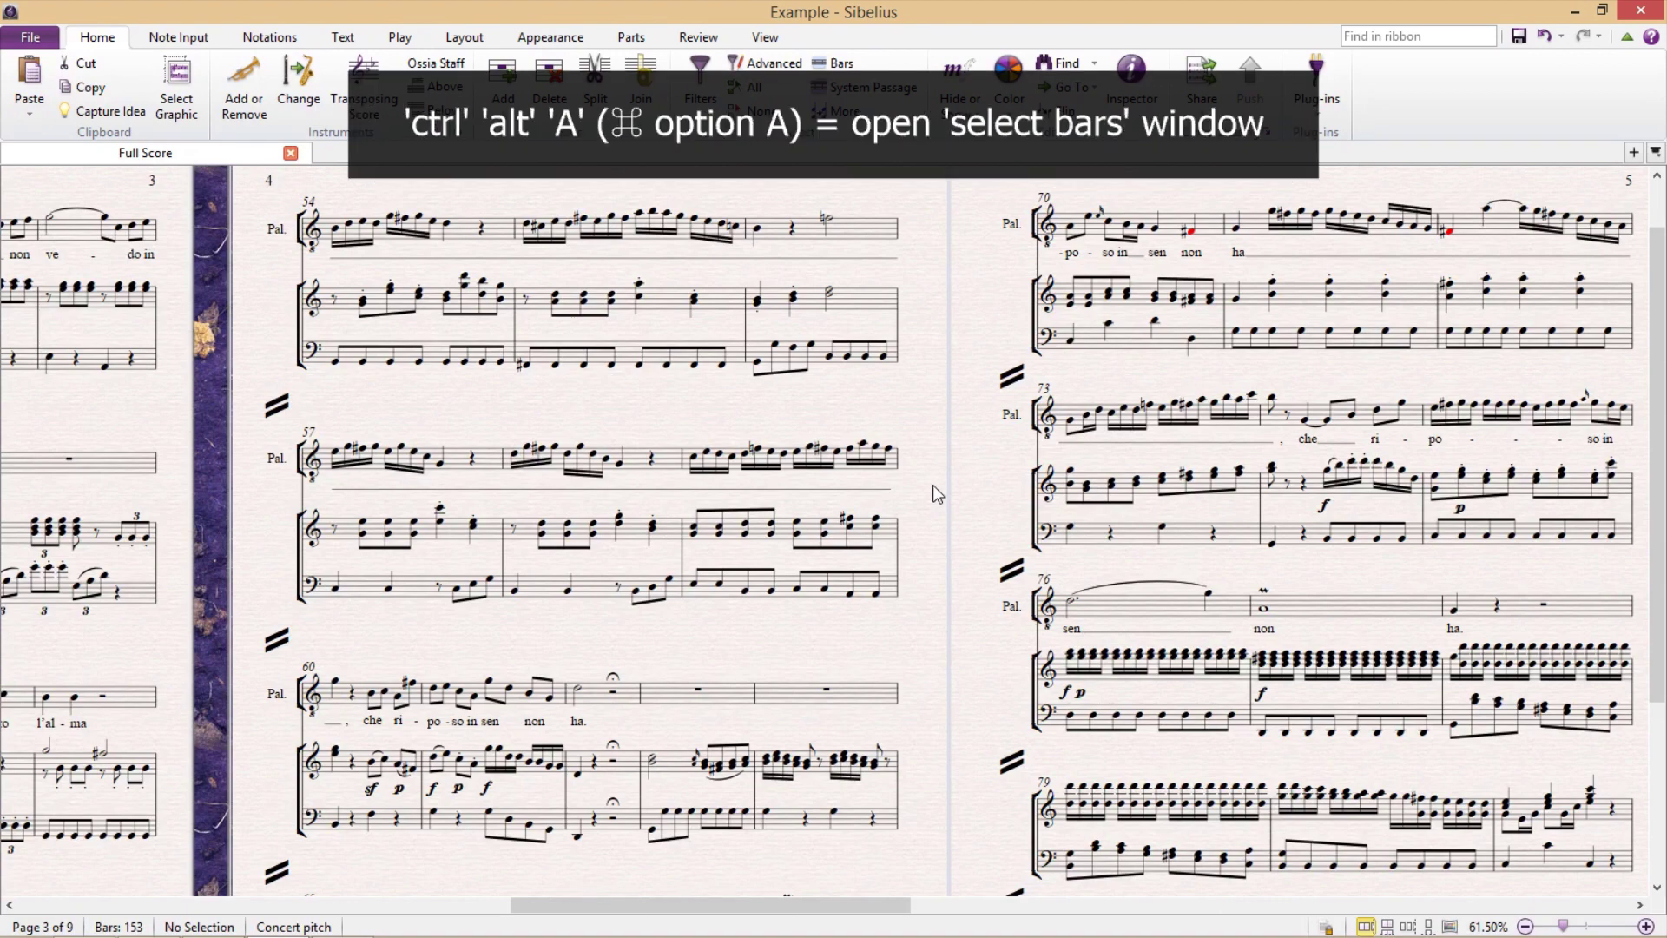
key(ctrl+alt+a)
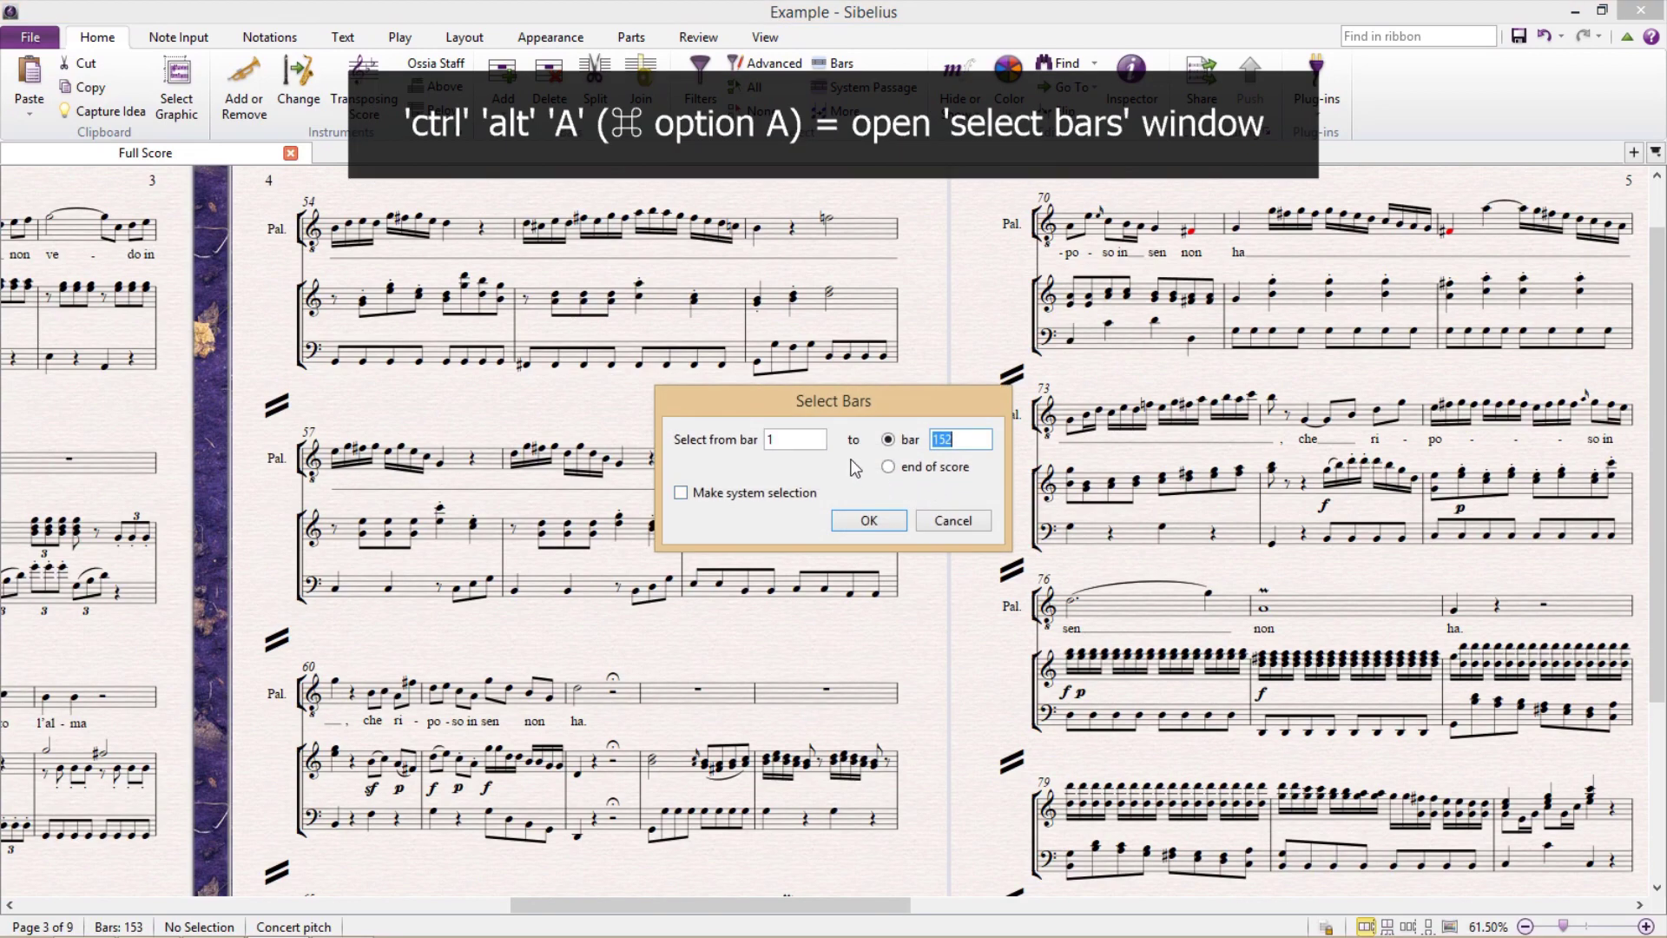
key(shift+Tab)
key(shift+Tab)
text(57)
key(Tab)
key(Tab)
text(61)
click(873, 523)
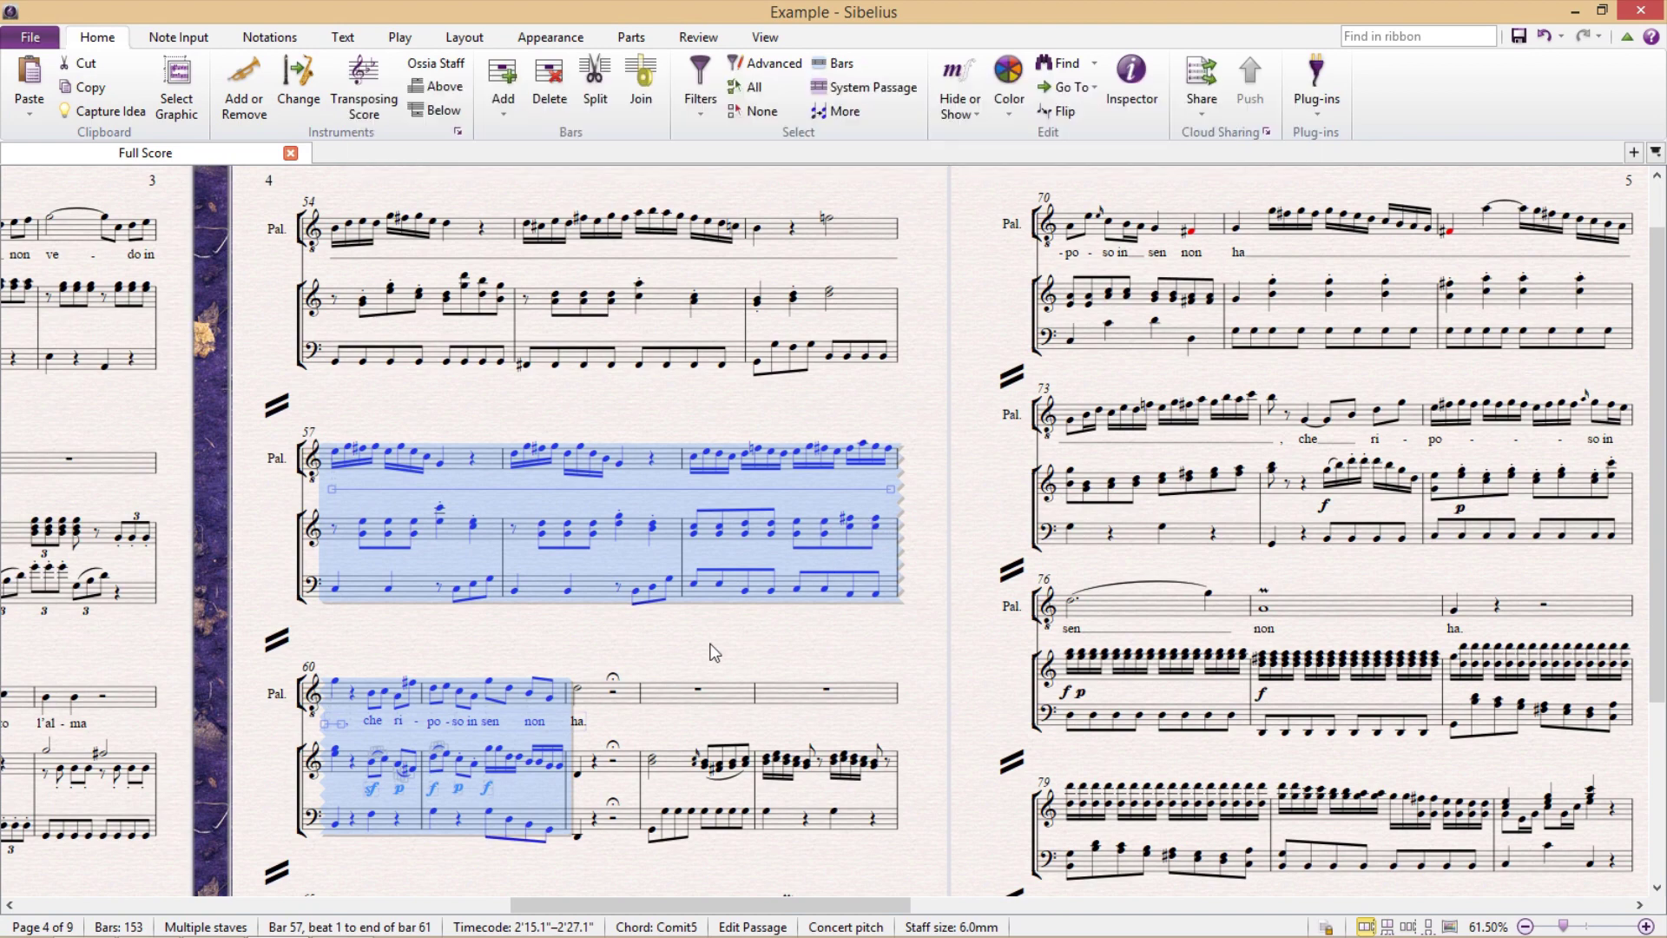
drag(714, 652, 833, 651)
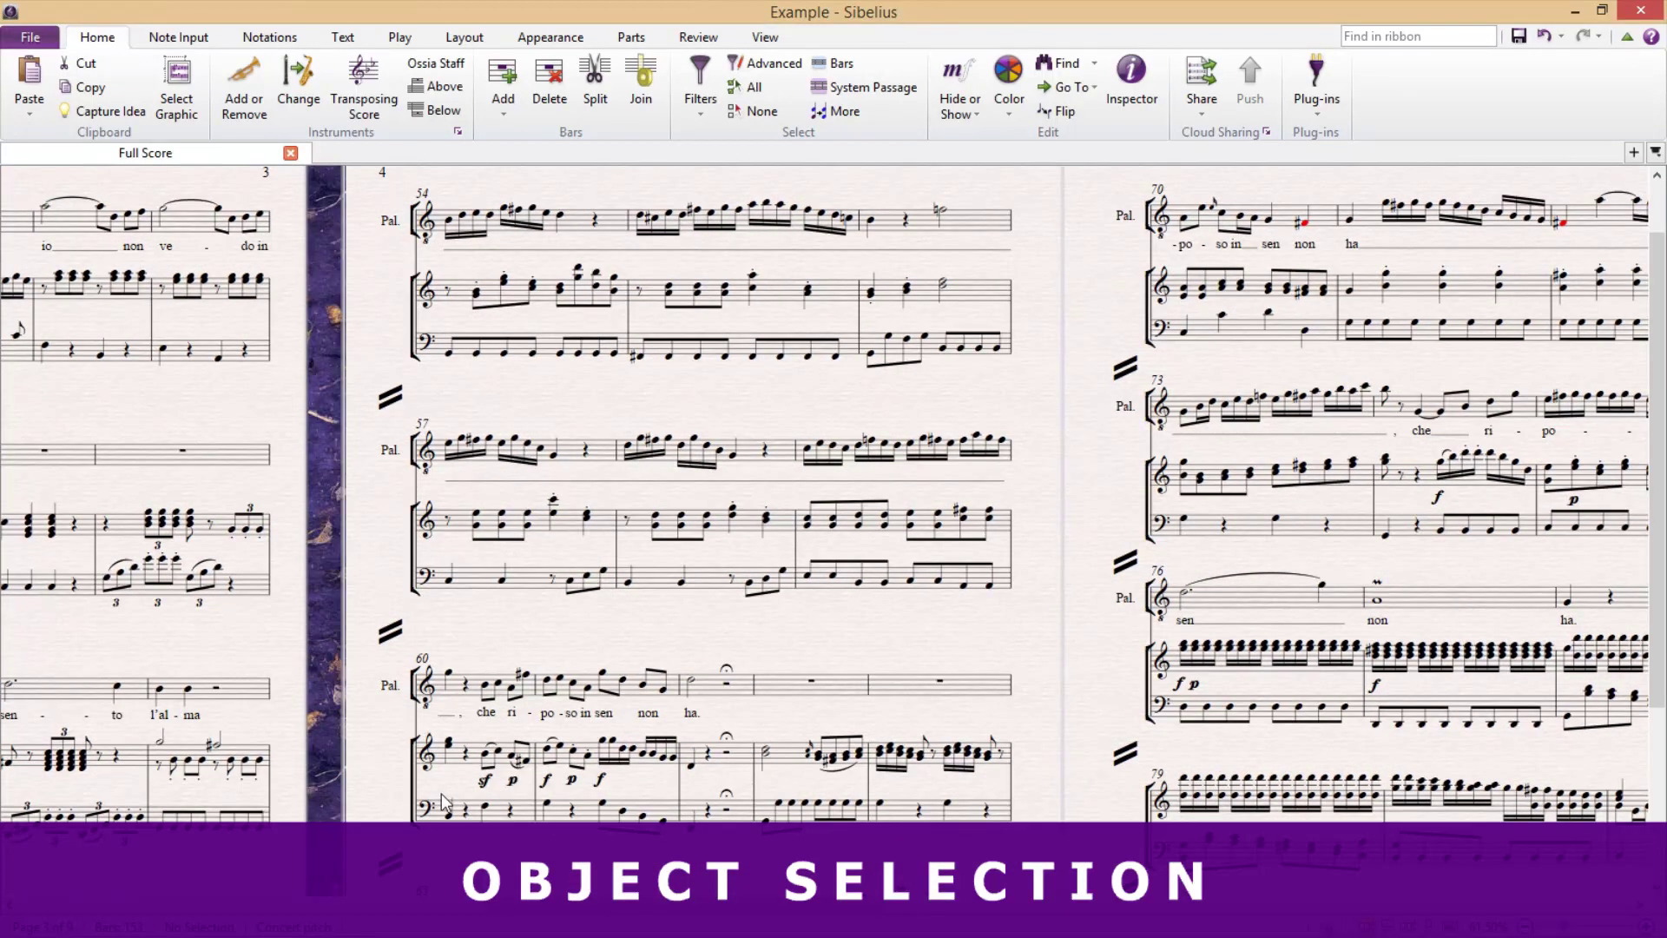
- Select bars 60–62 of the piano treble staff and filter it down to the dynamics
click(587, 811)
ctrl+scroll(587, 811, up, 2)
ctrl+scroll(566, 804, up, 5)
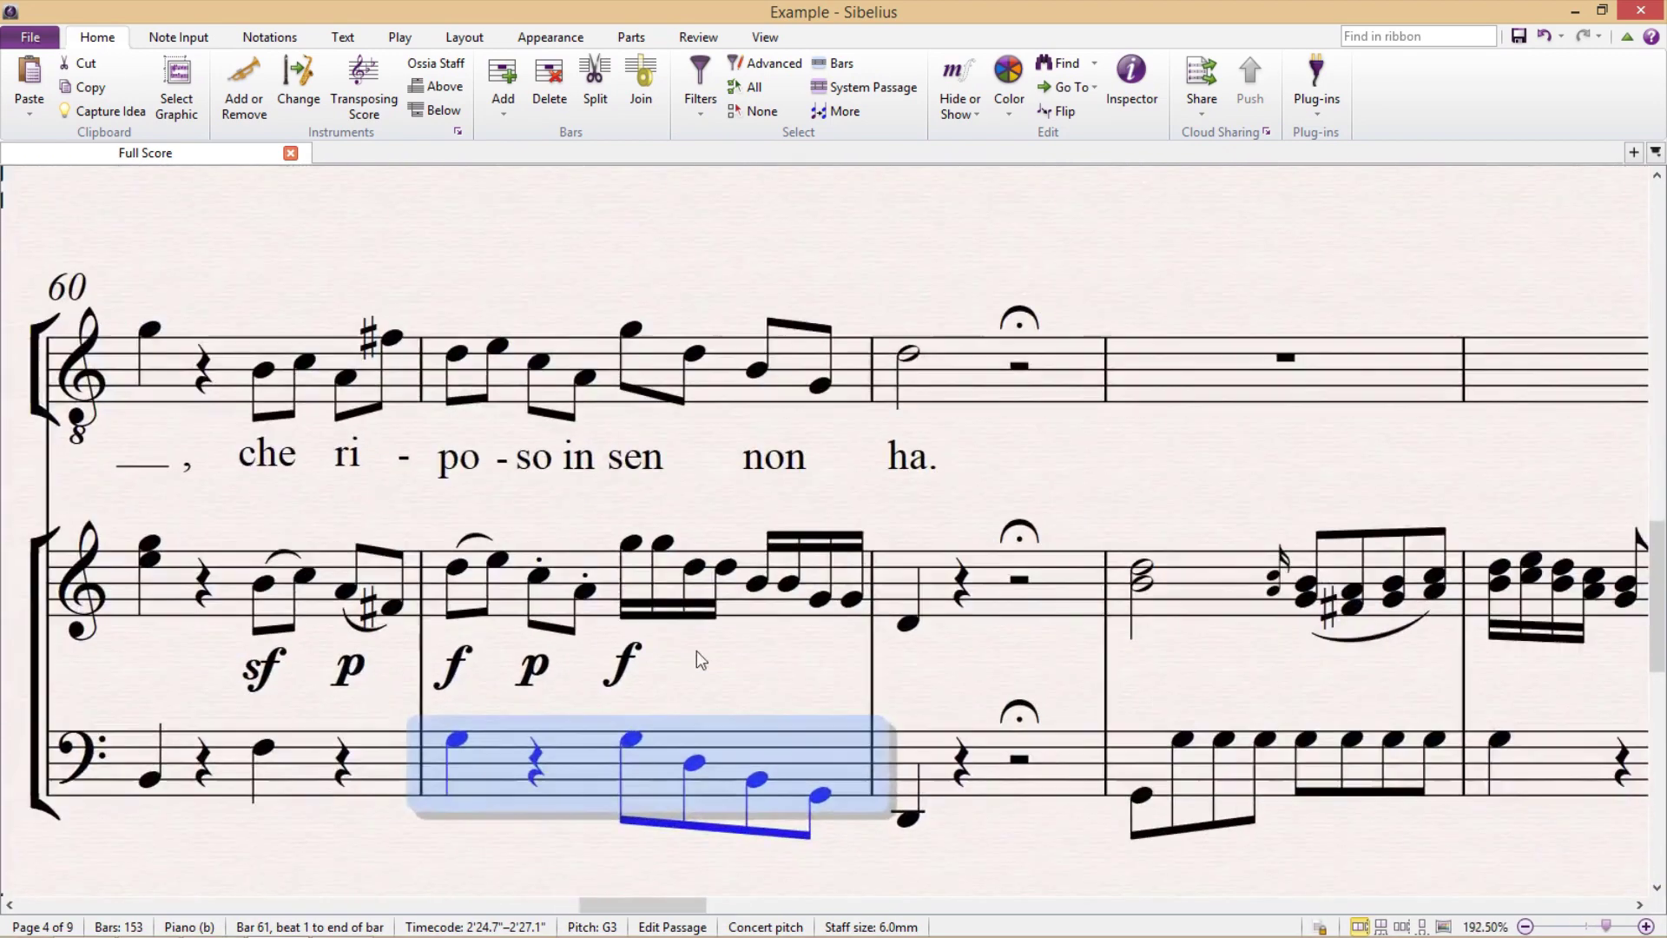
key(Escape)
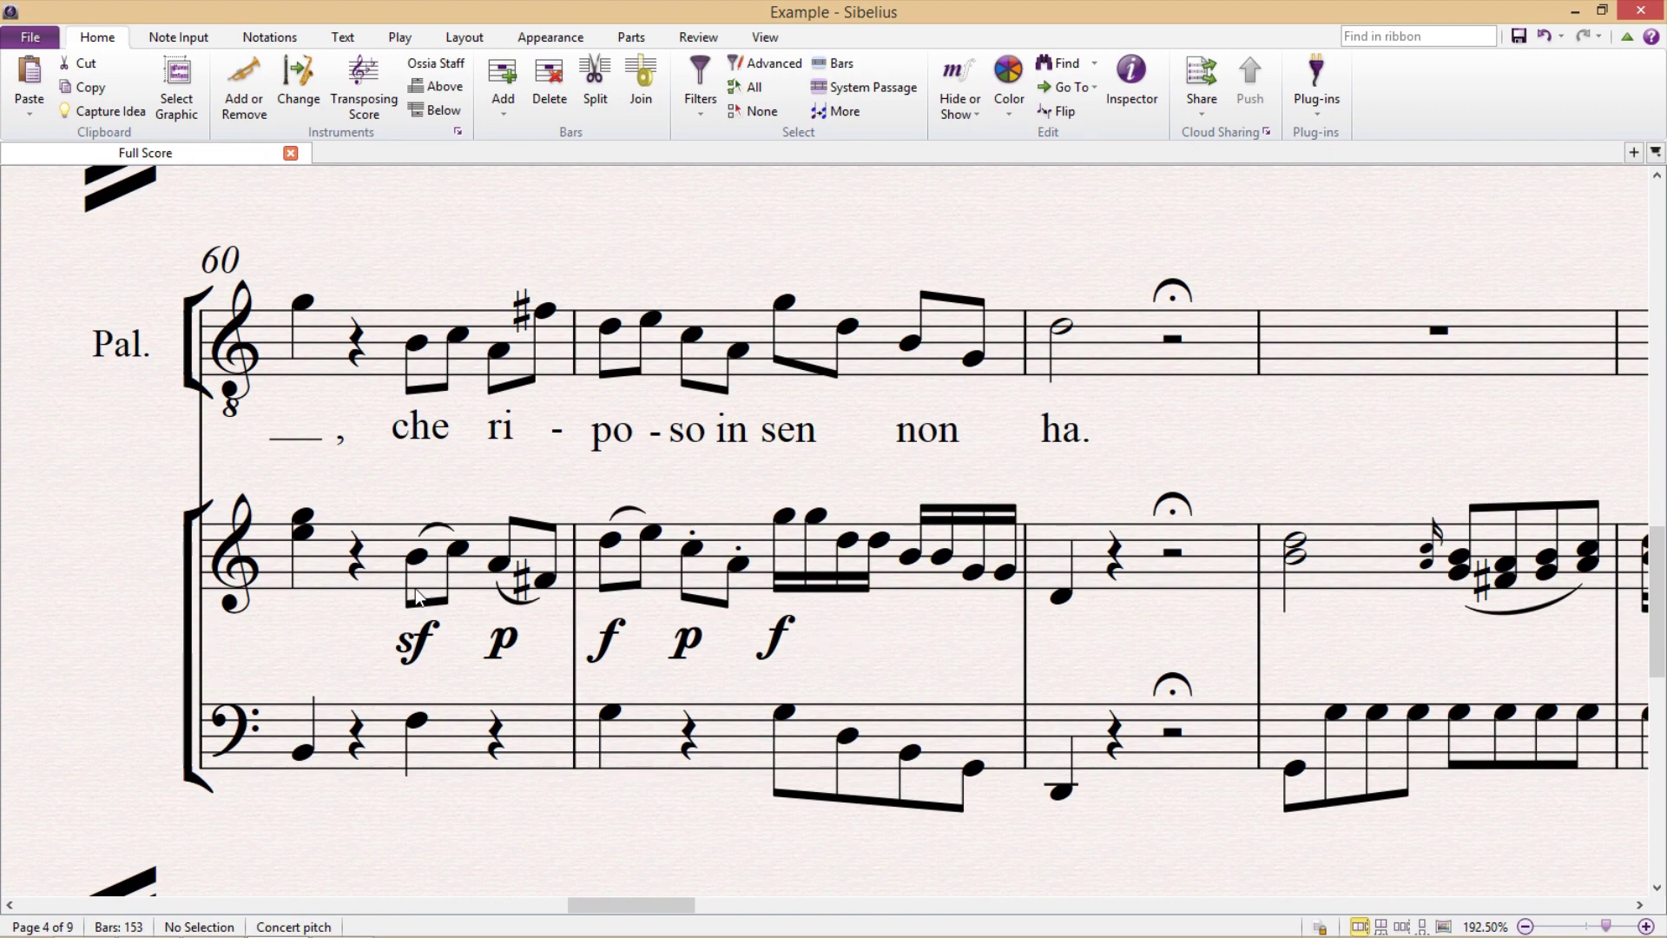
click(391, 563)
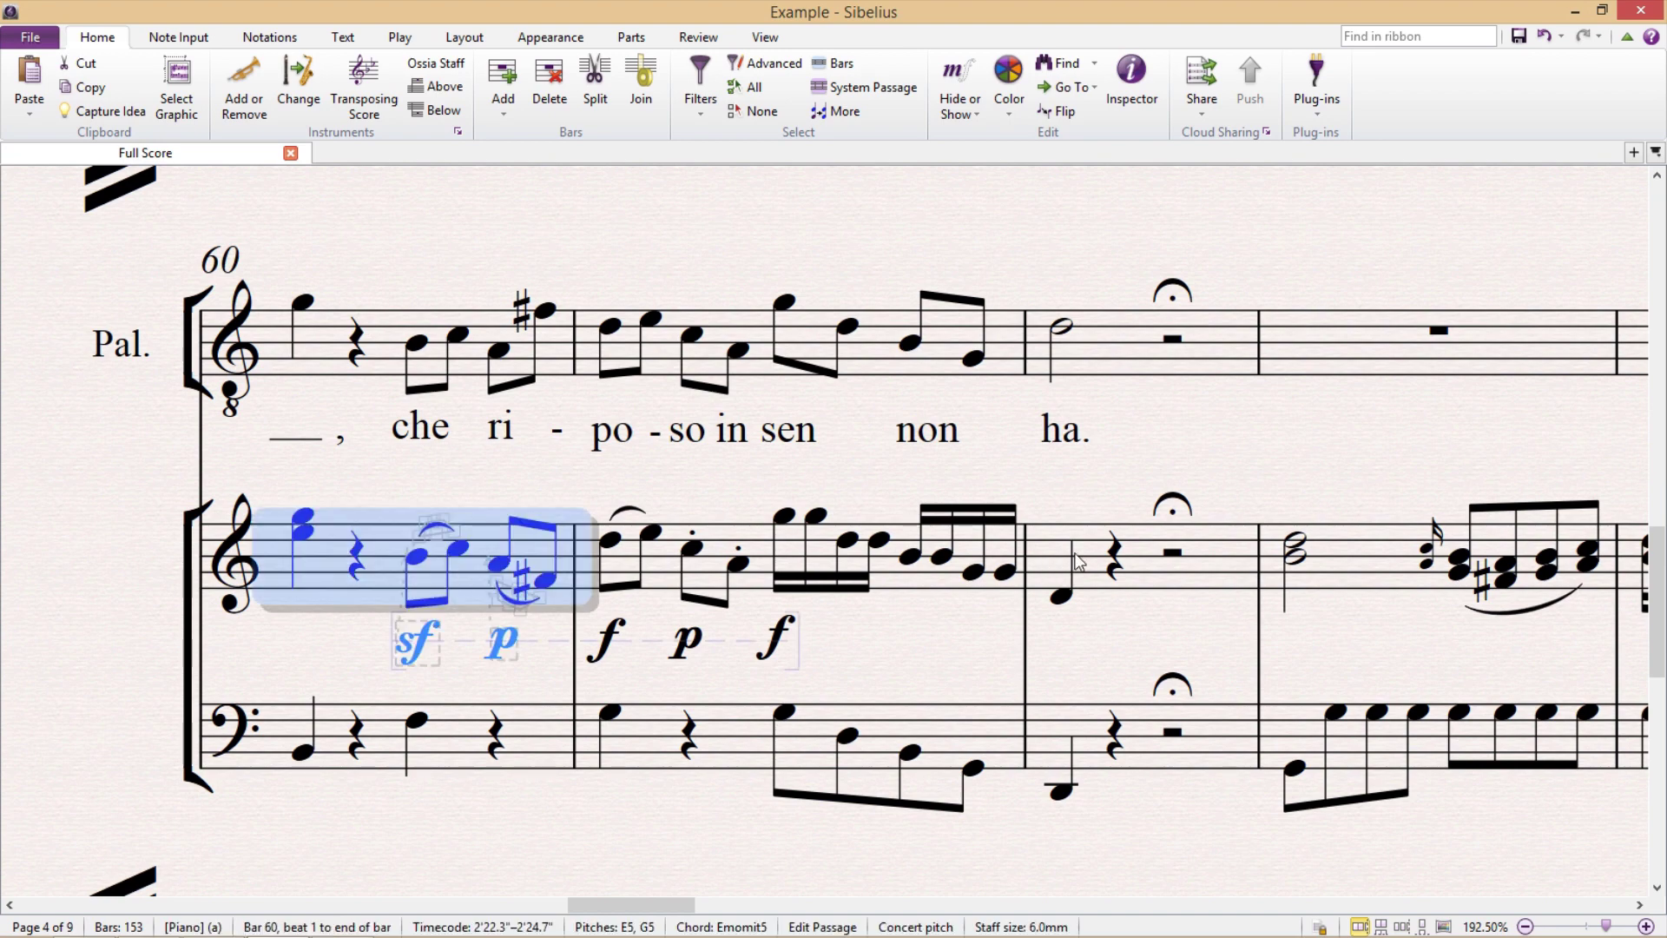
shift+click(1073, 599)
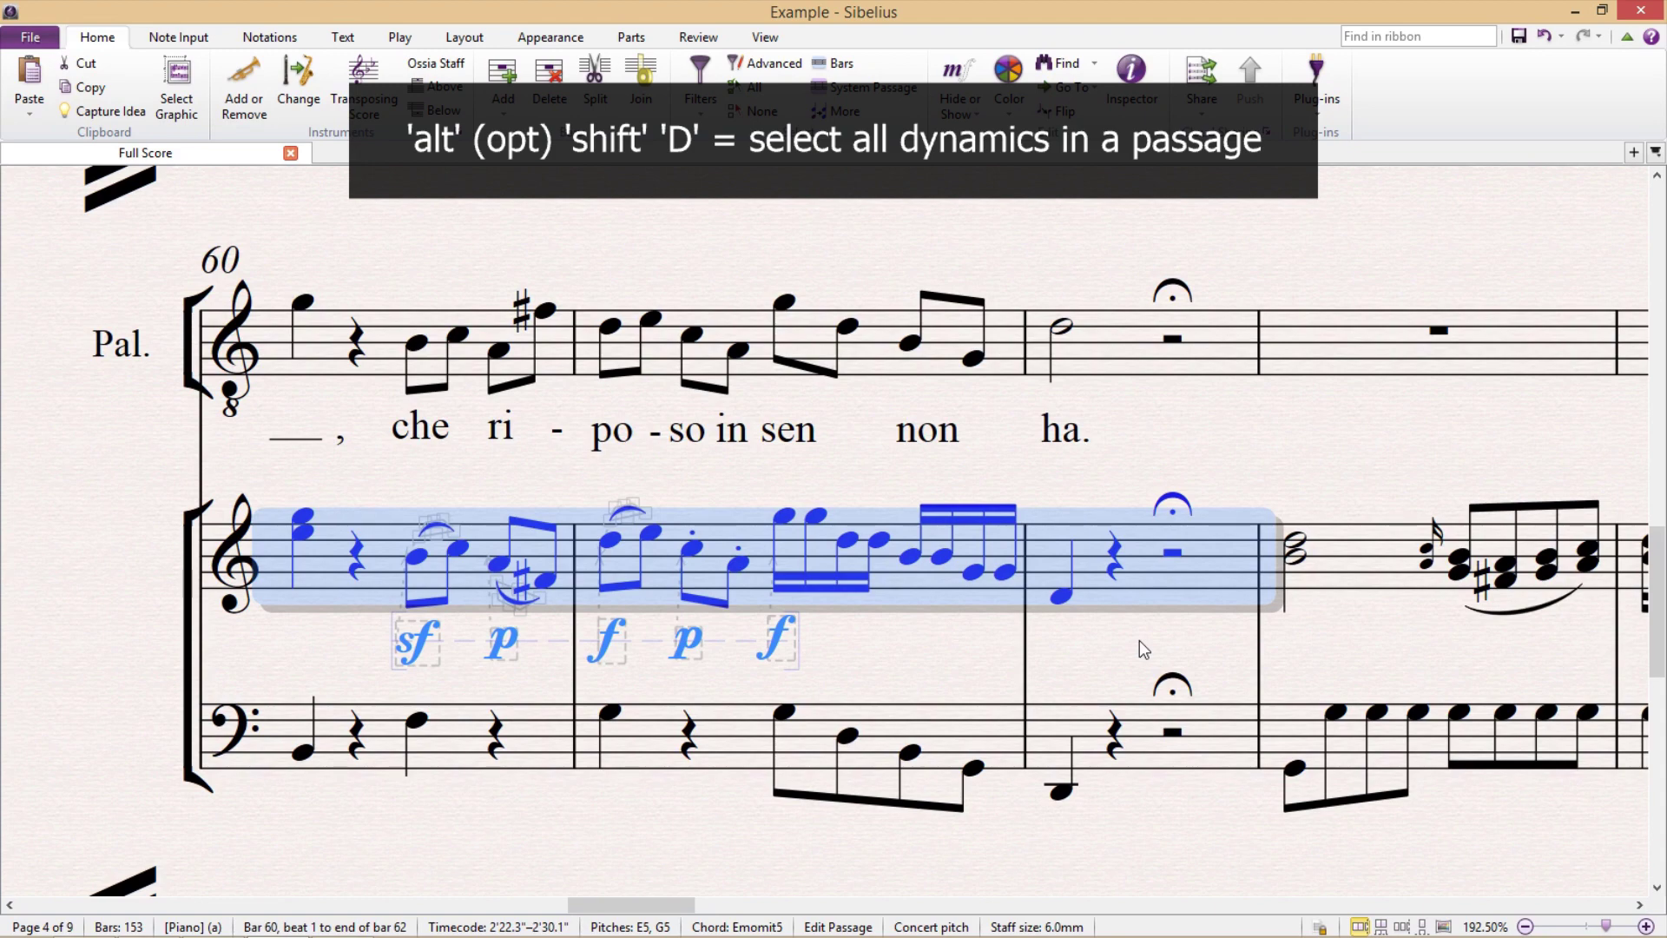
key(alt+shift+d)
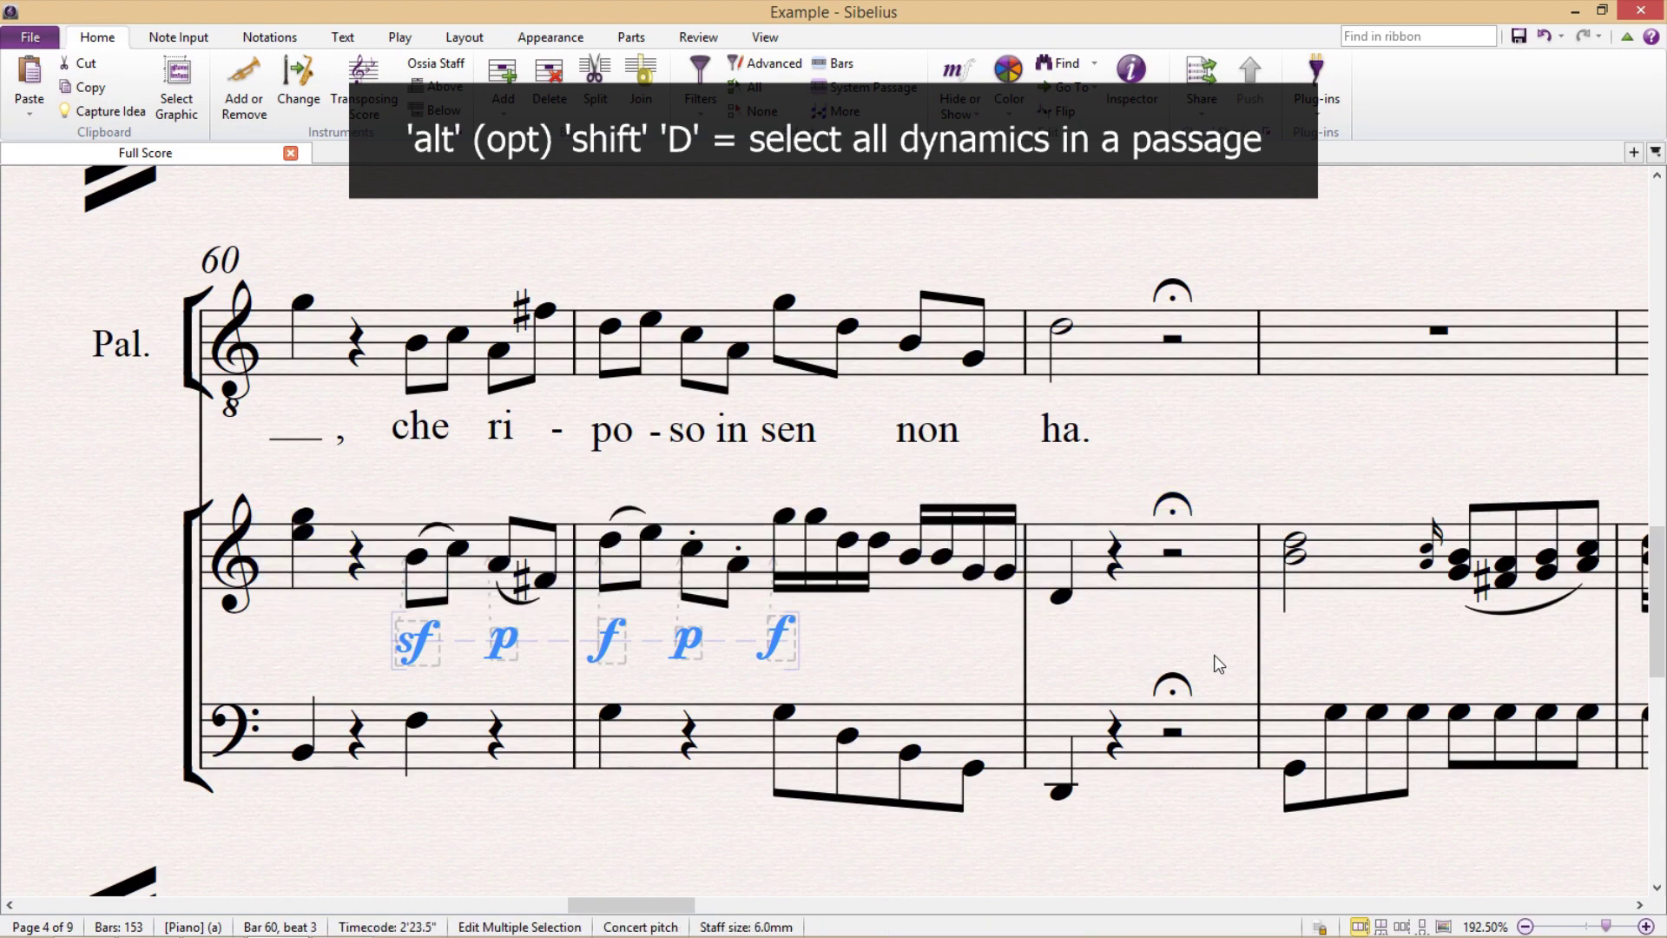
scroll(941, 643, down, 5)
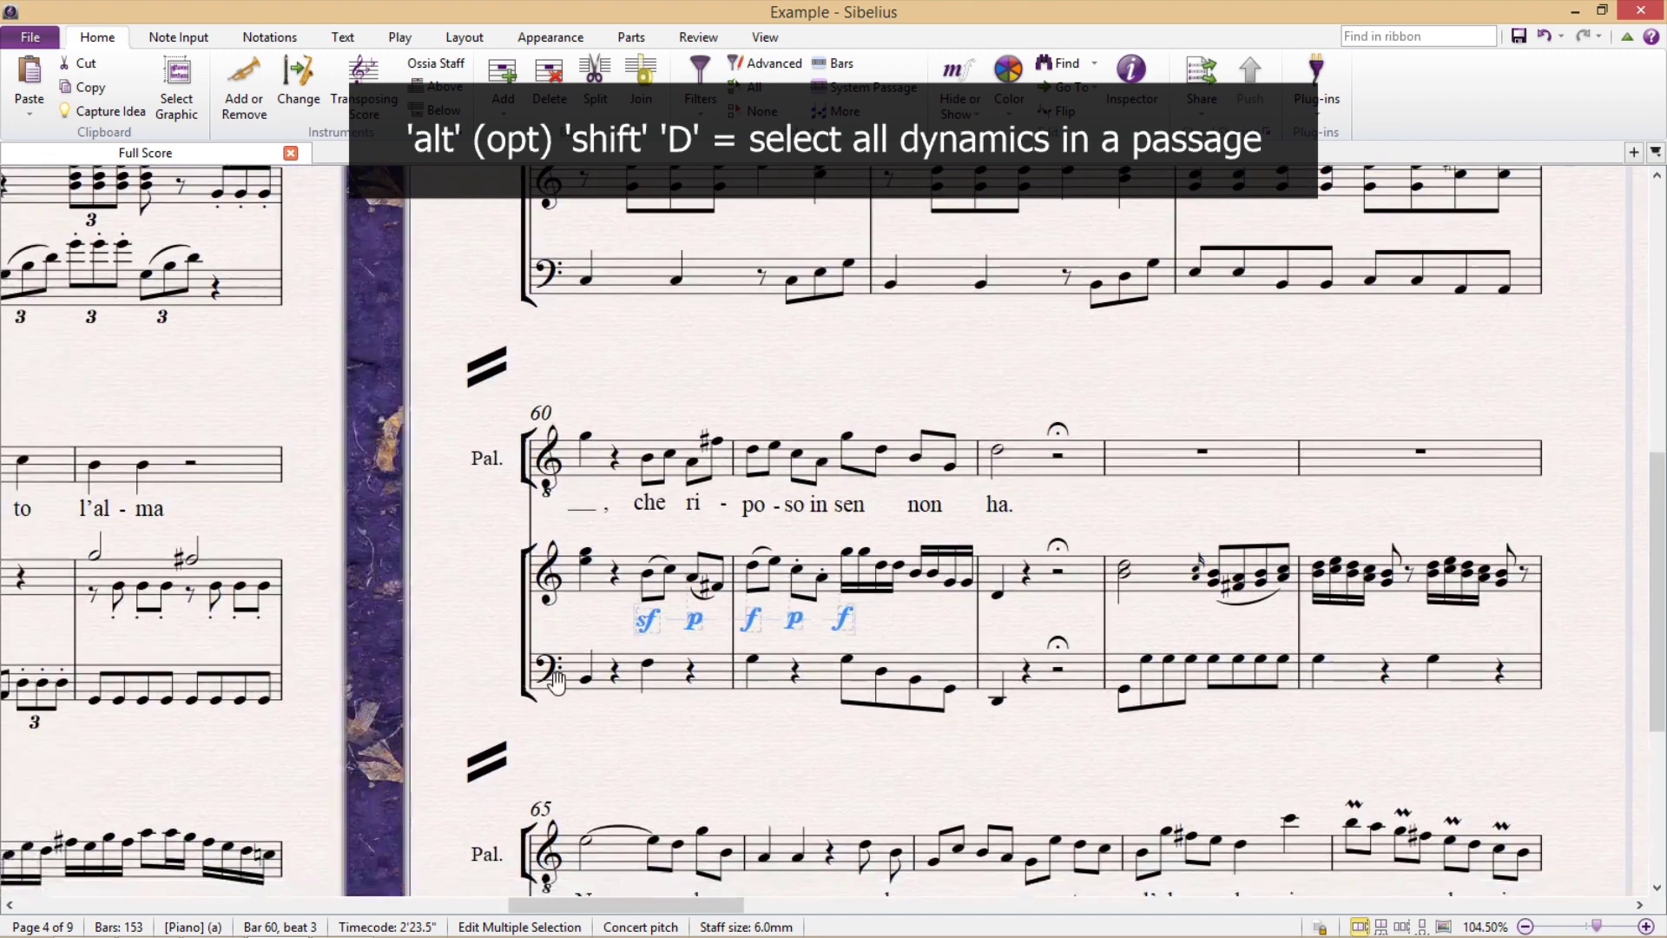
scroll(556, 681, left, 10)
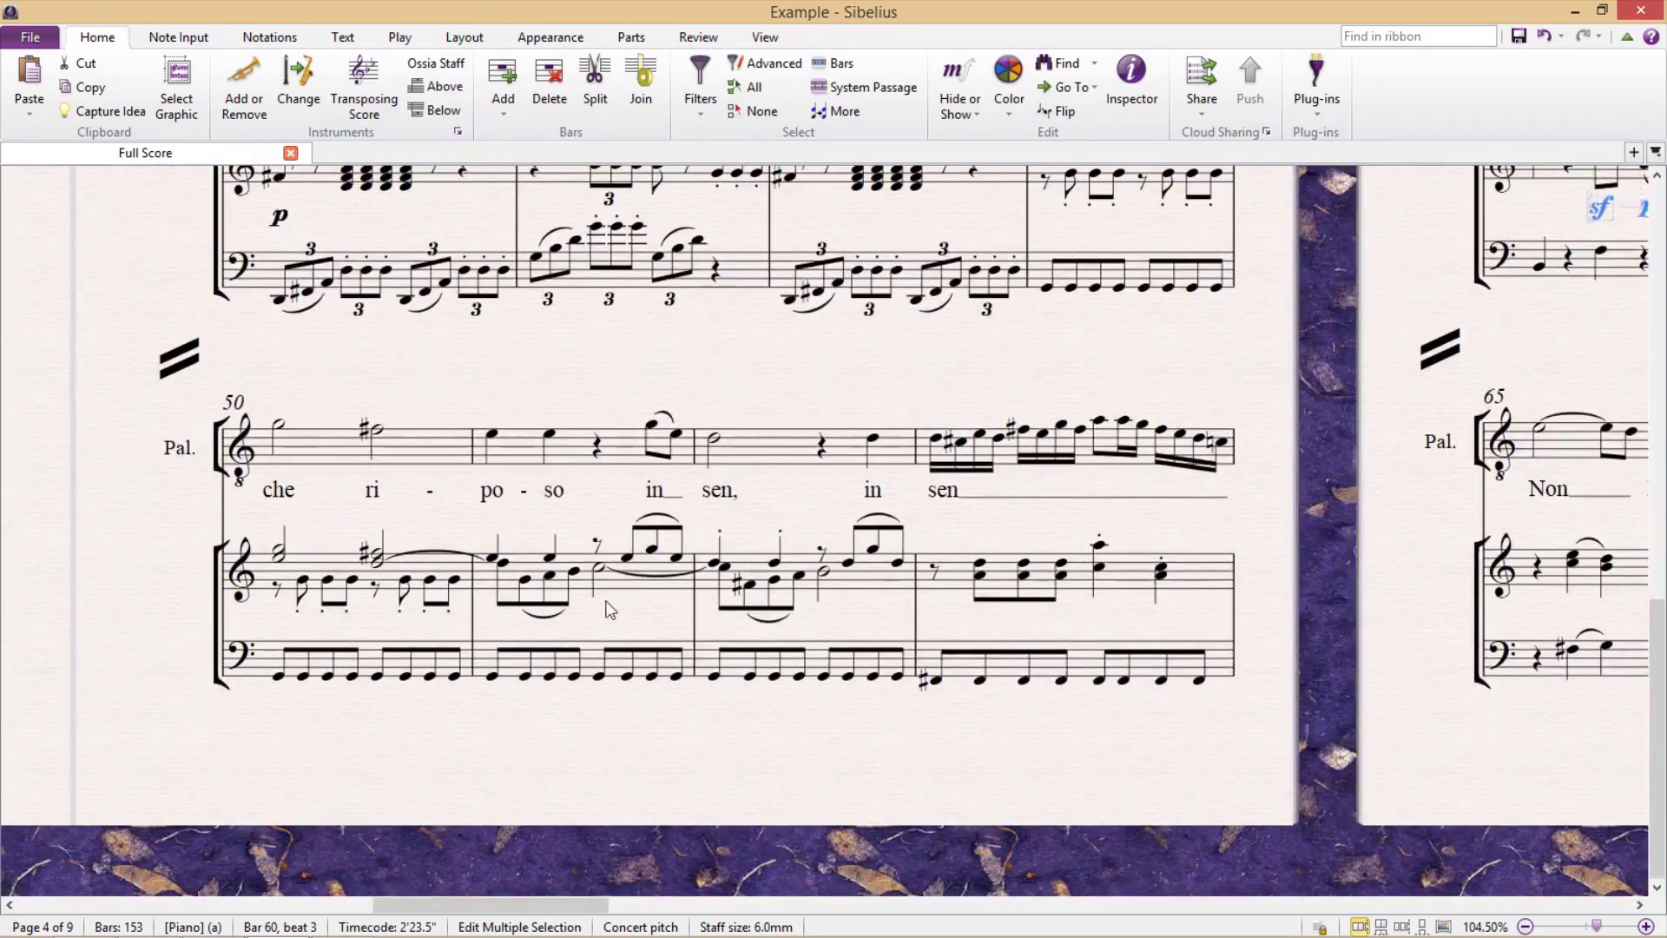
click(625, 598)
shift+click(344, 574)
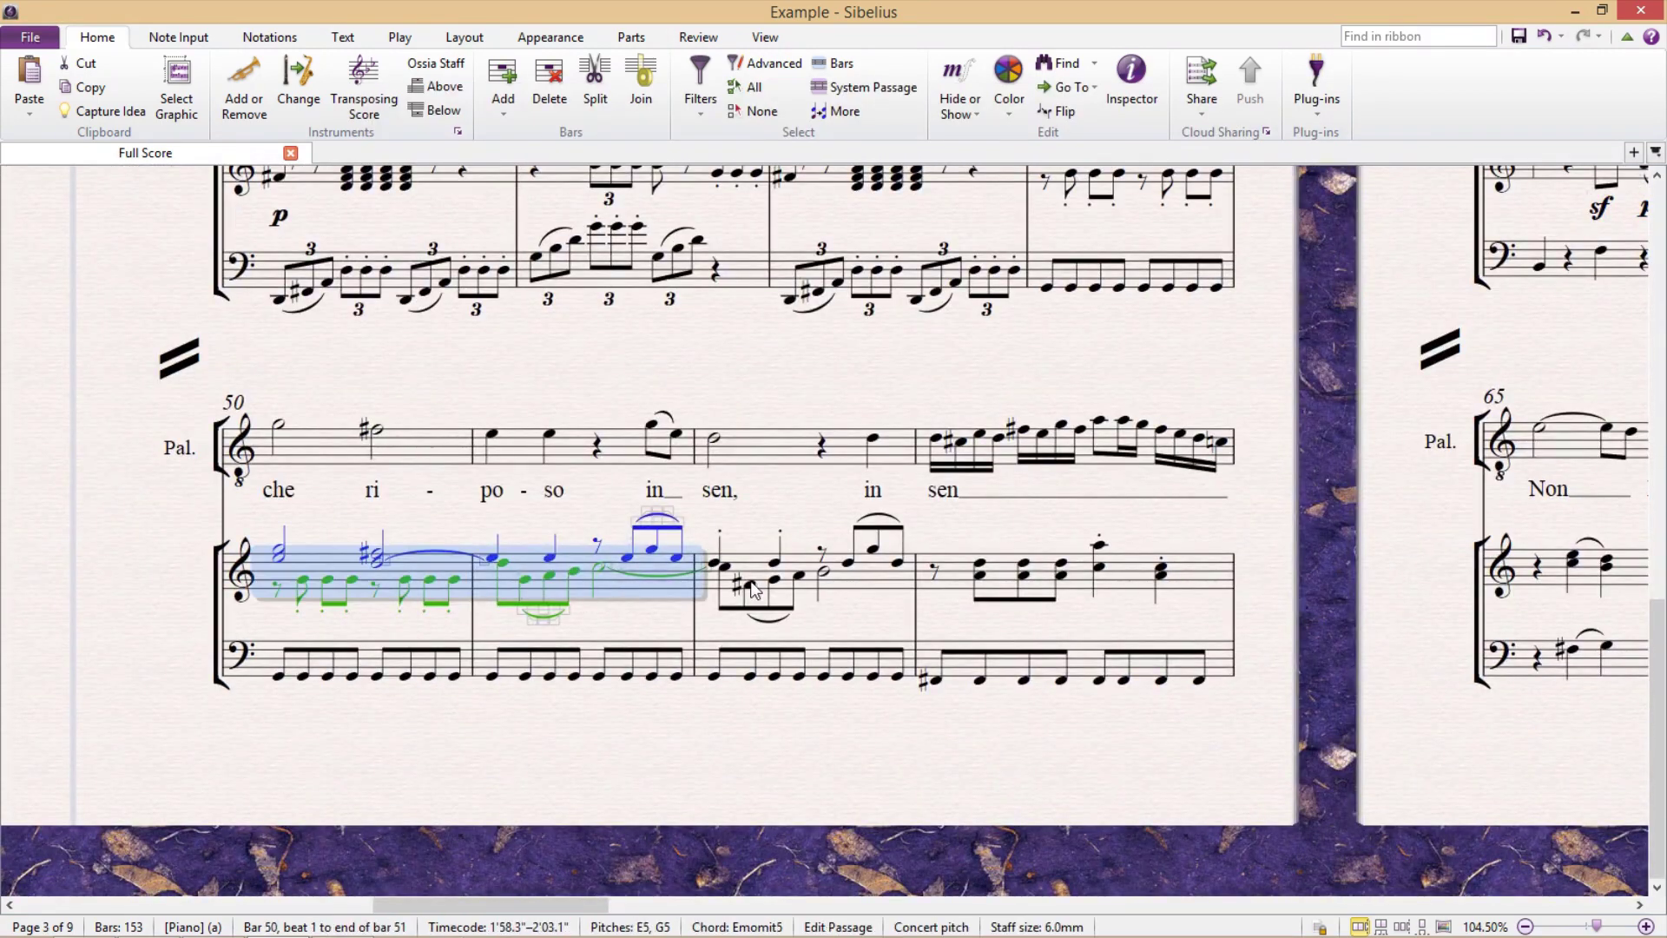
shift+click(877, 593)
scroll(759, 612, up, 5)
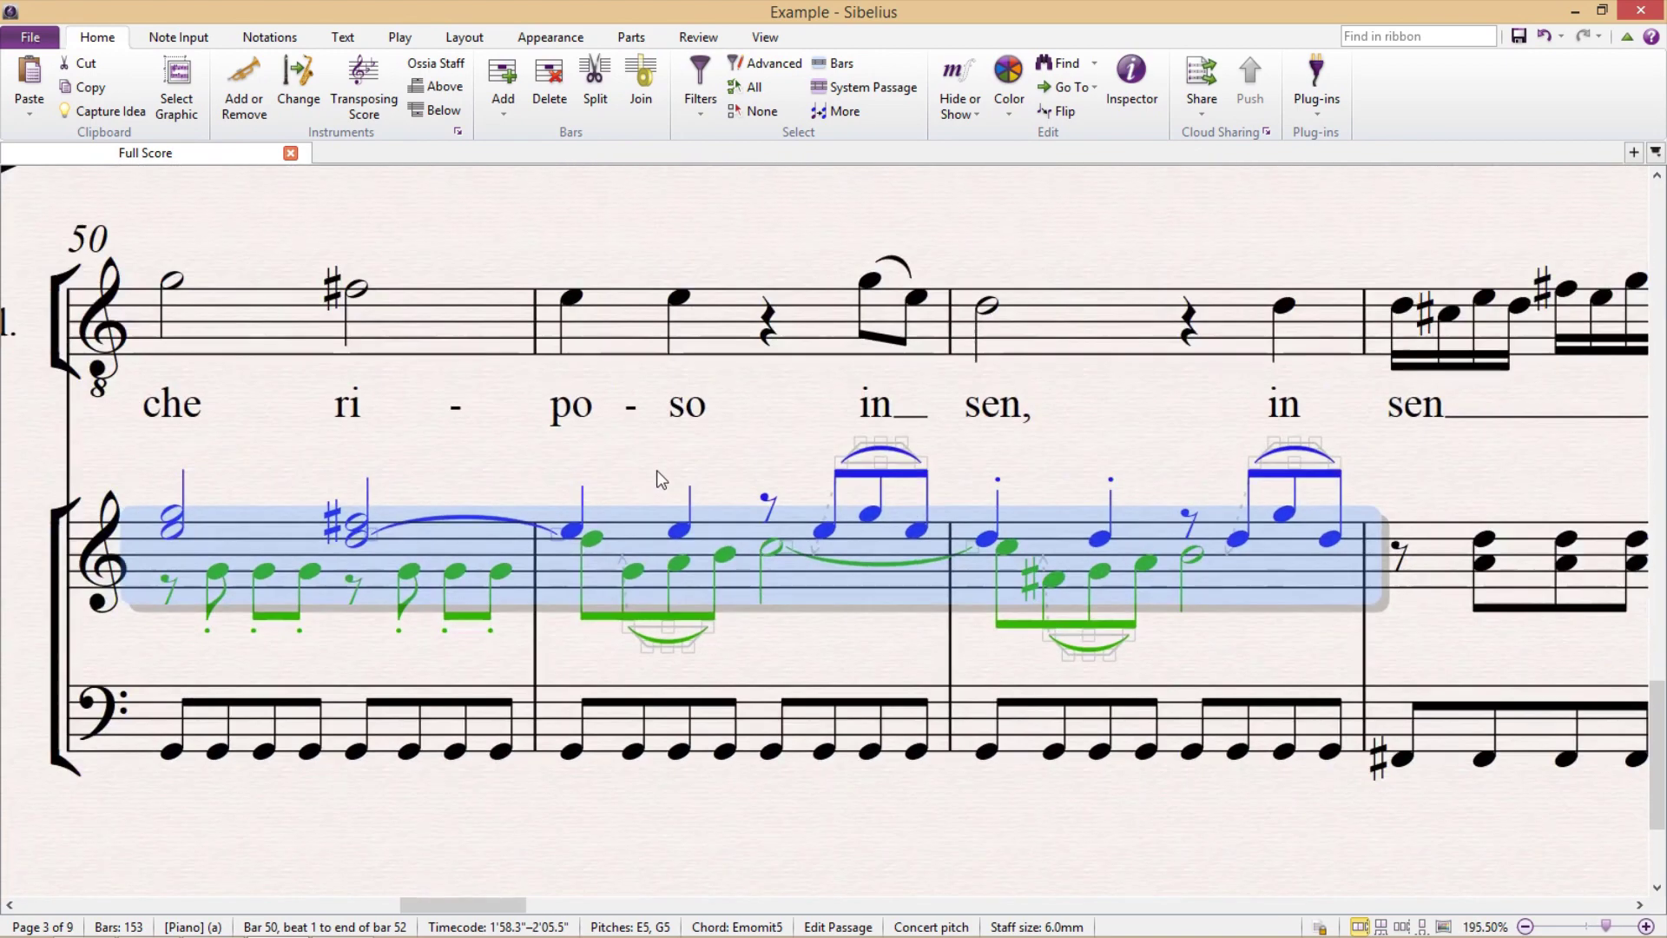
click(654, 471)
click(509, 540)
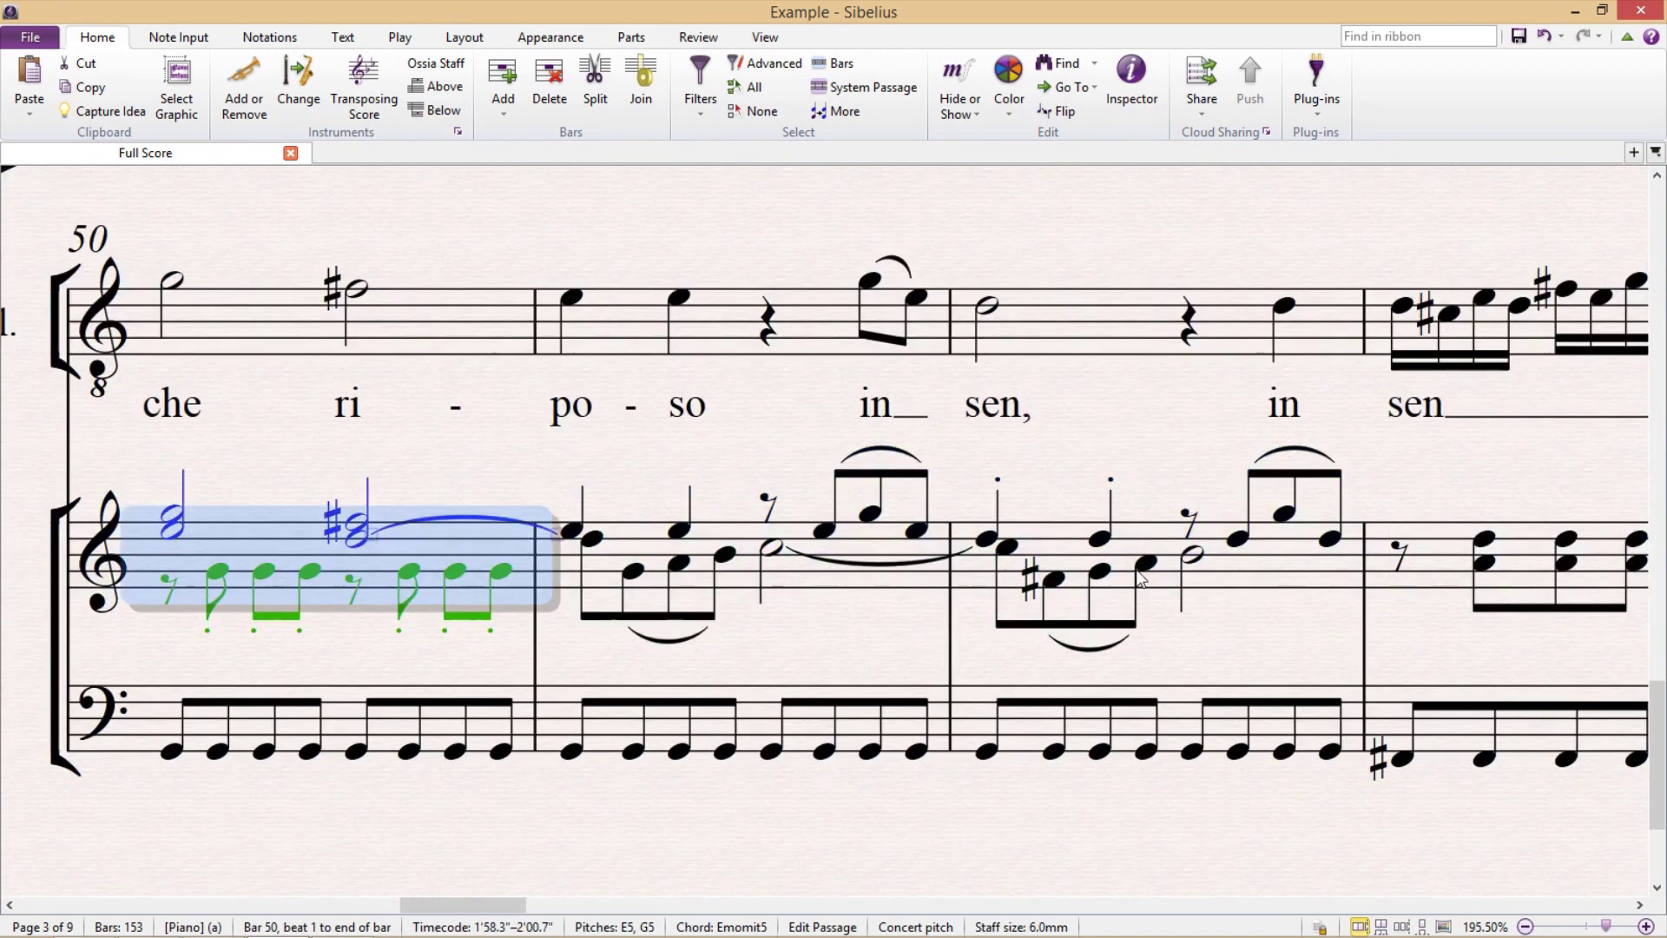
shift+click(1247, 575)
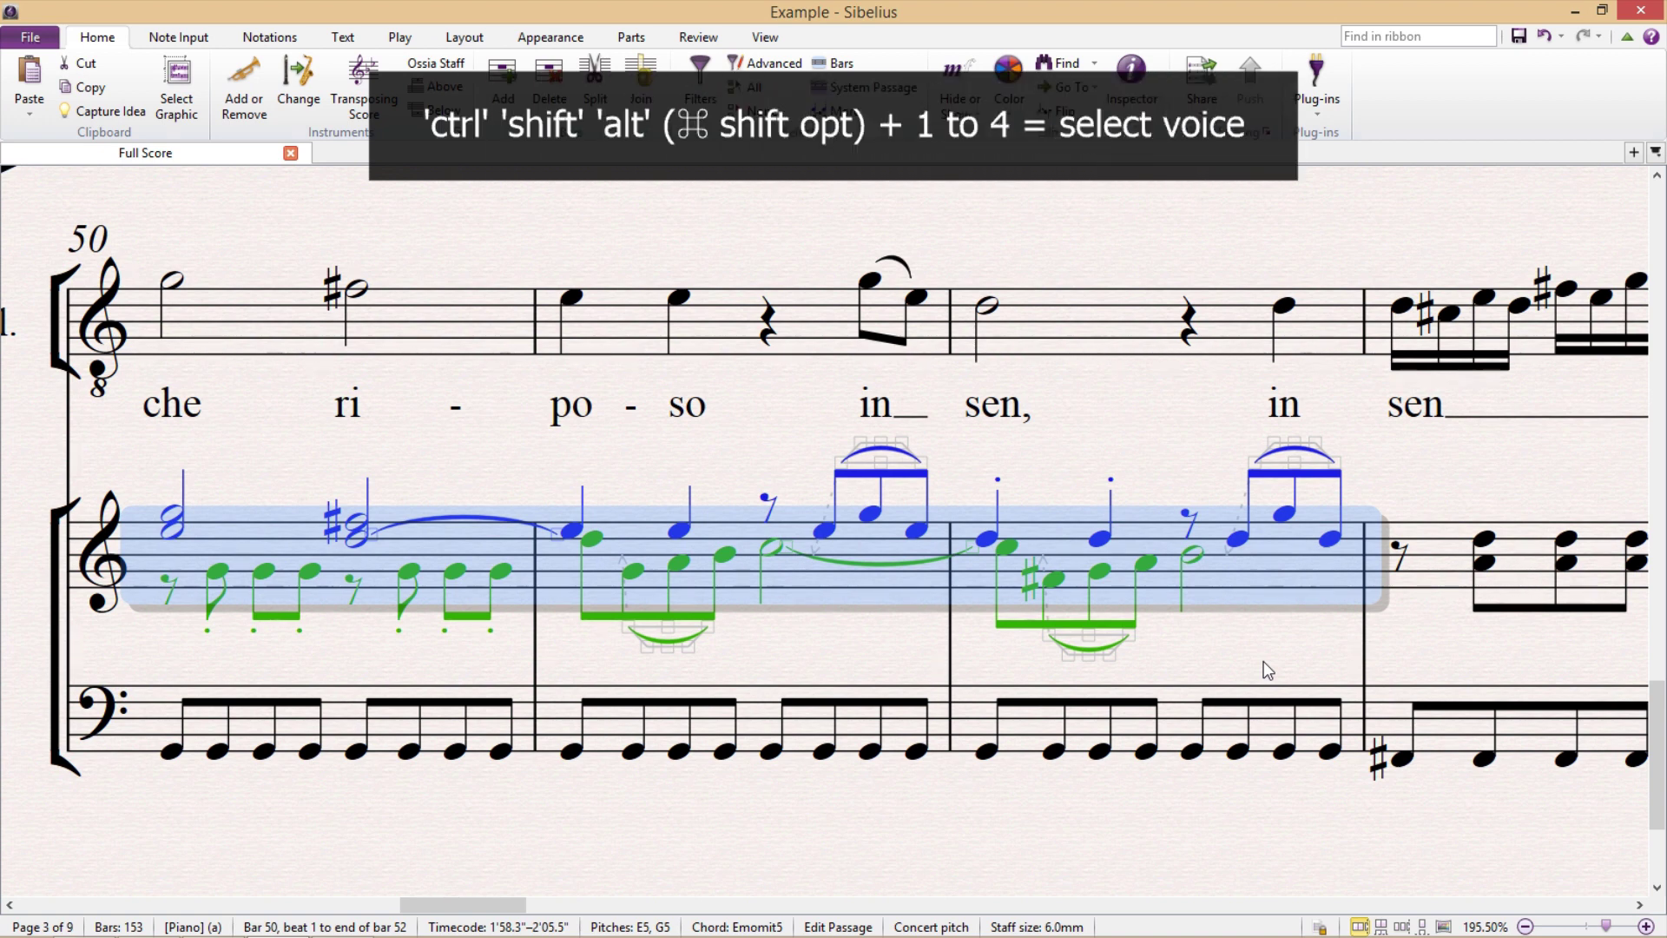
key(ctrl+shift+alt+2)
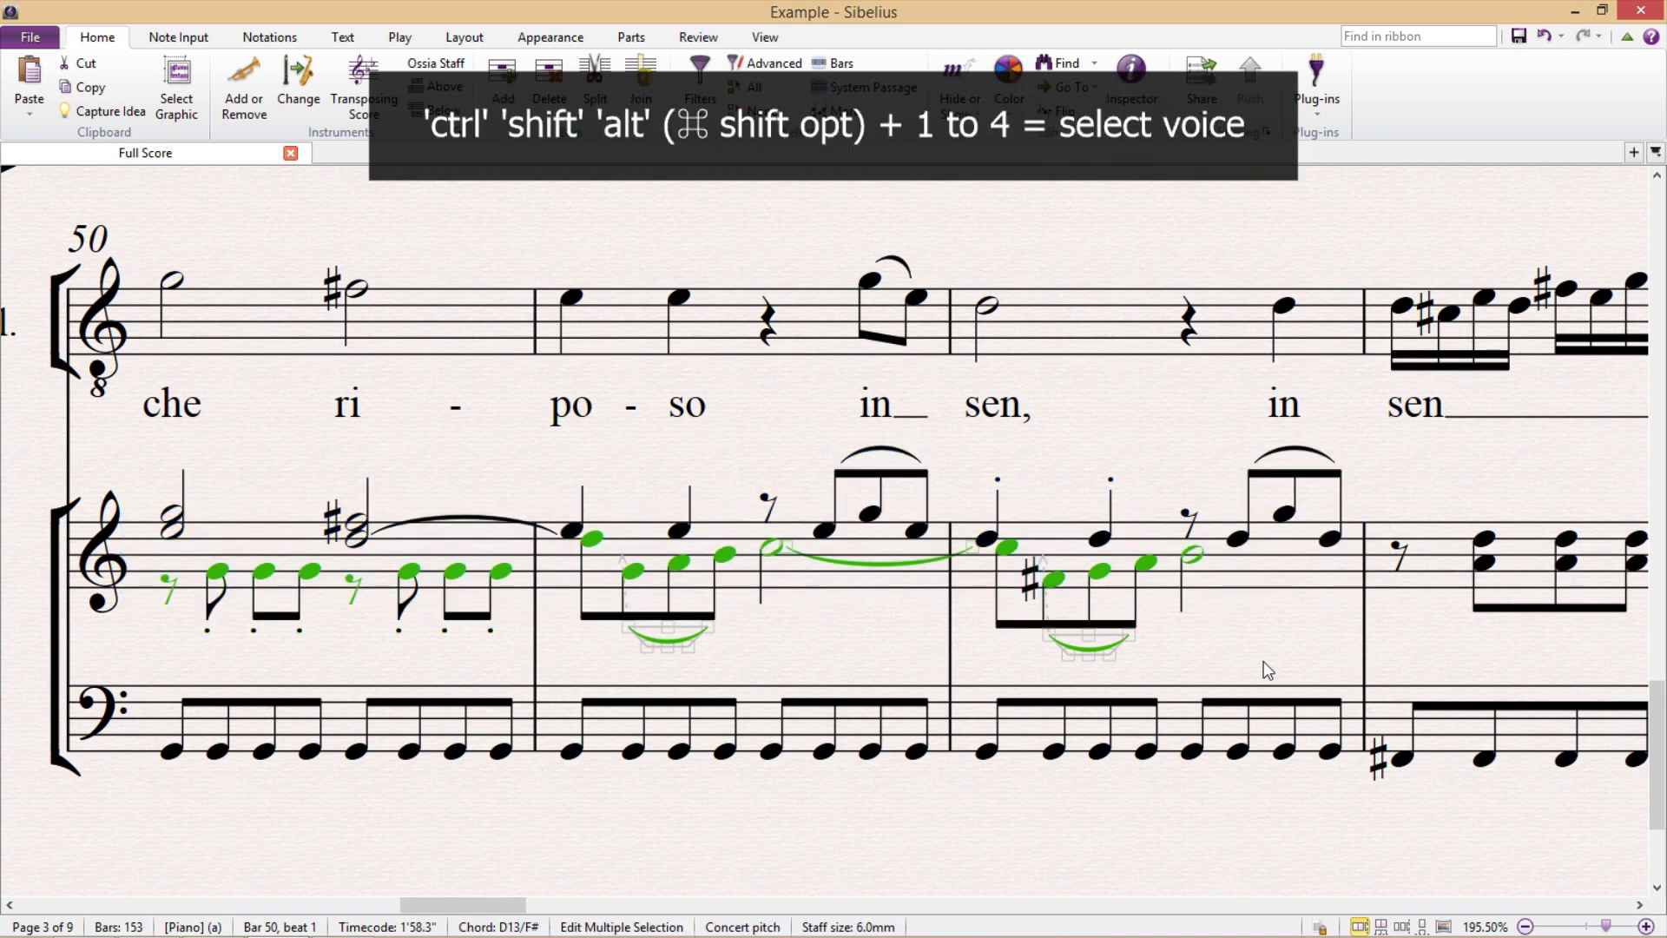
key(ctrl+z)
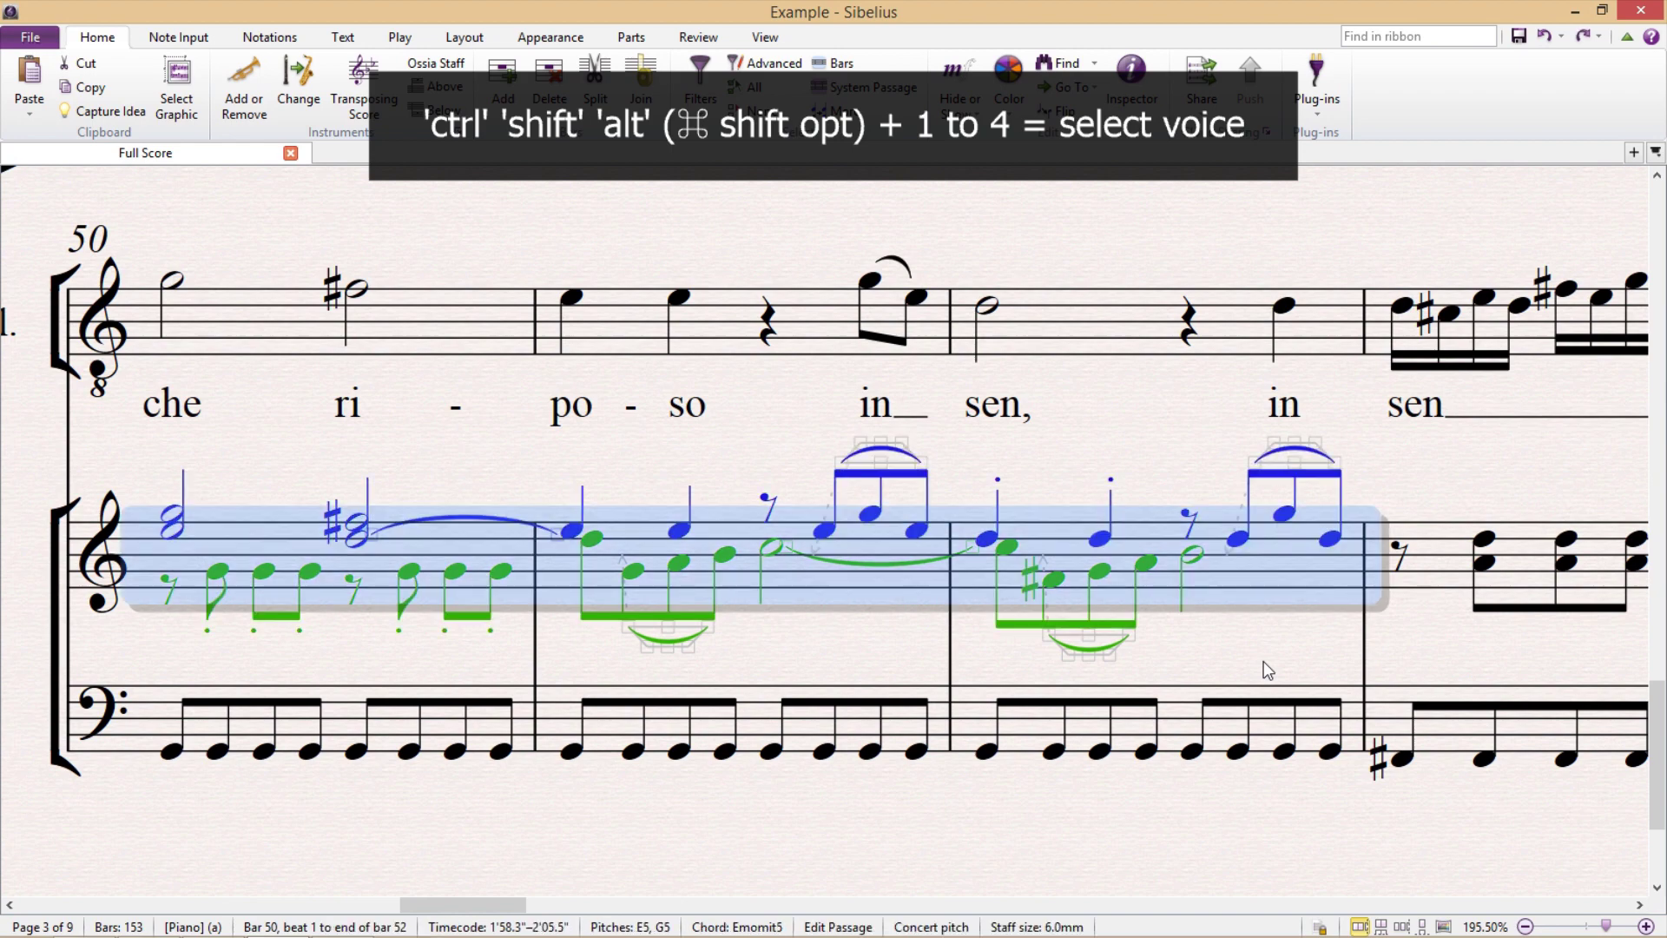
key(ctrl+shift+alt+1)
key(Escape)
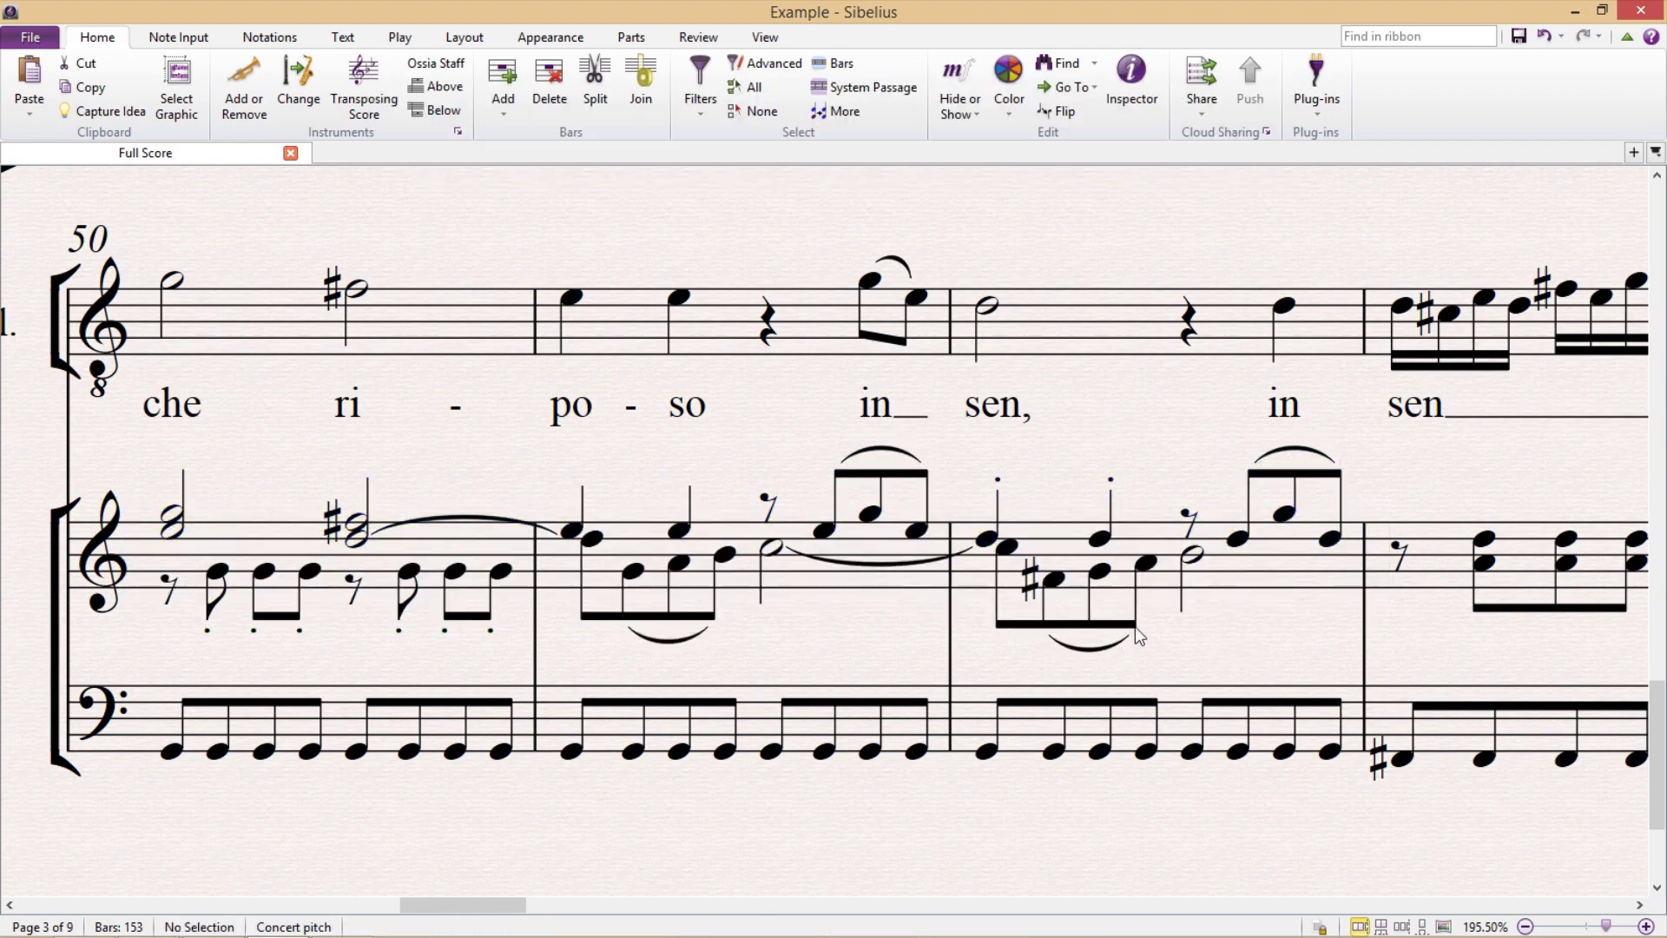
scroll(1133, 627, down, 3)
scroll(1070, 529, down, 1)
drag(1004, 335, 920, 714)
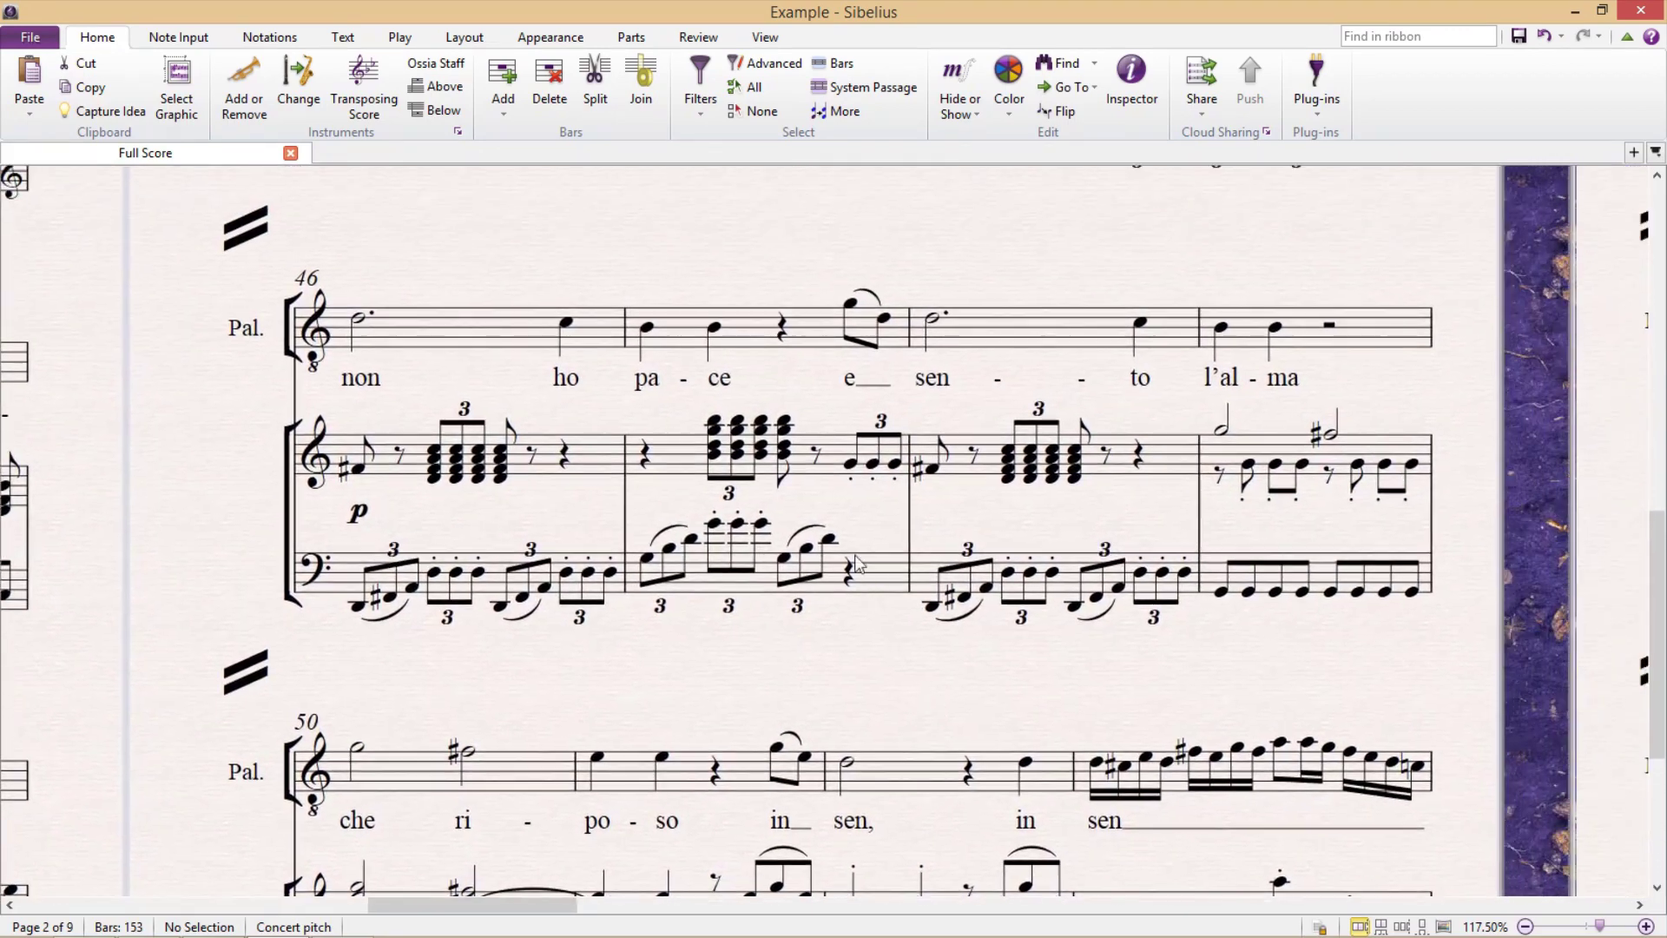
click(602, 463)
shift+click(1142, 466)
scroll(1029, 483, up, 4)
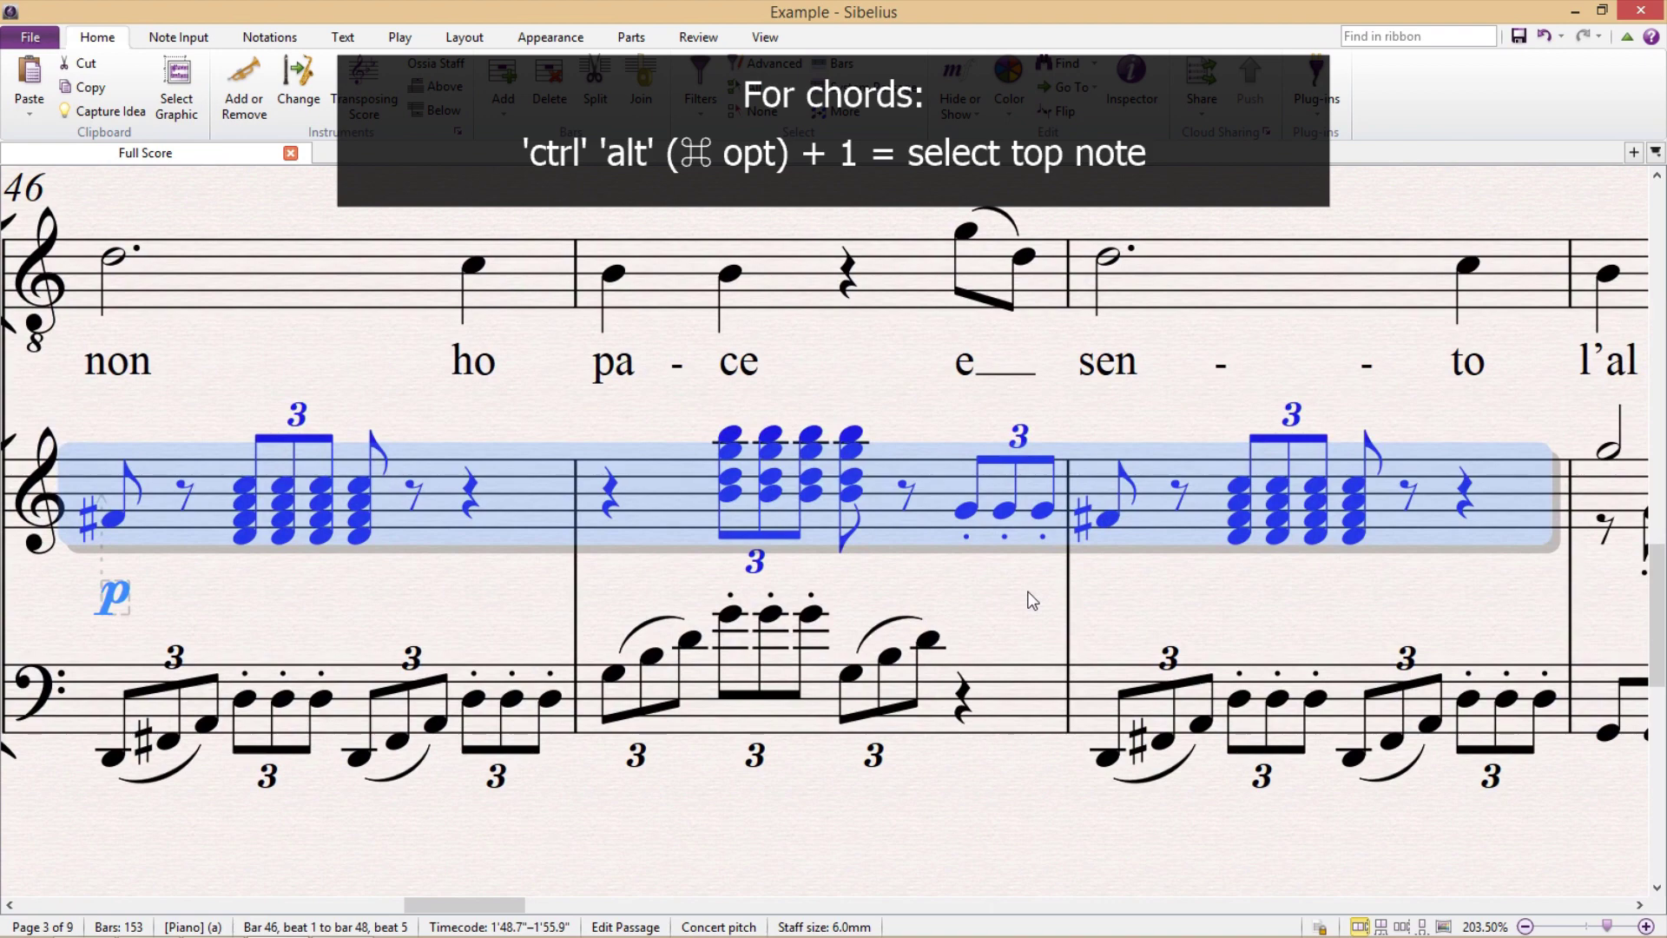
key(ctrl+alt+1)
key(ctrl+z)
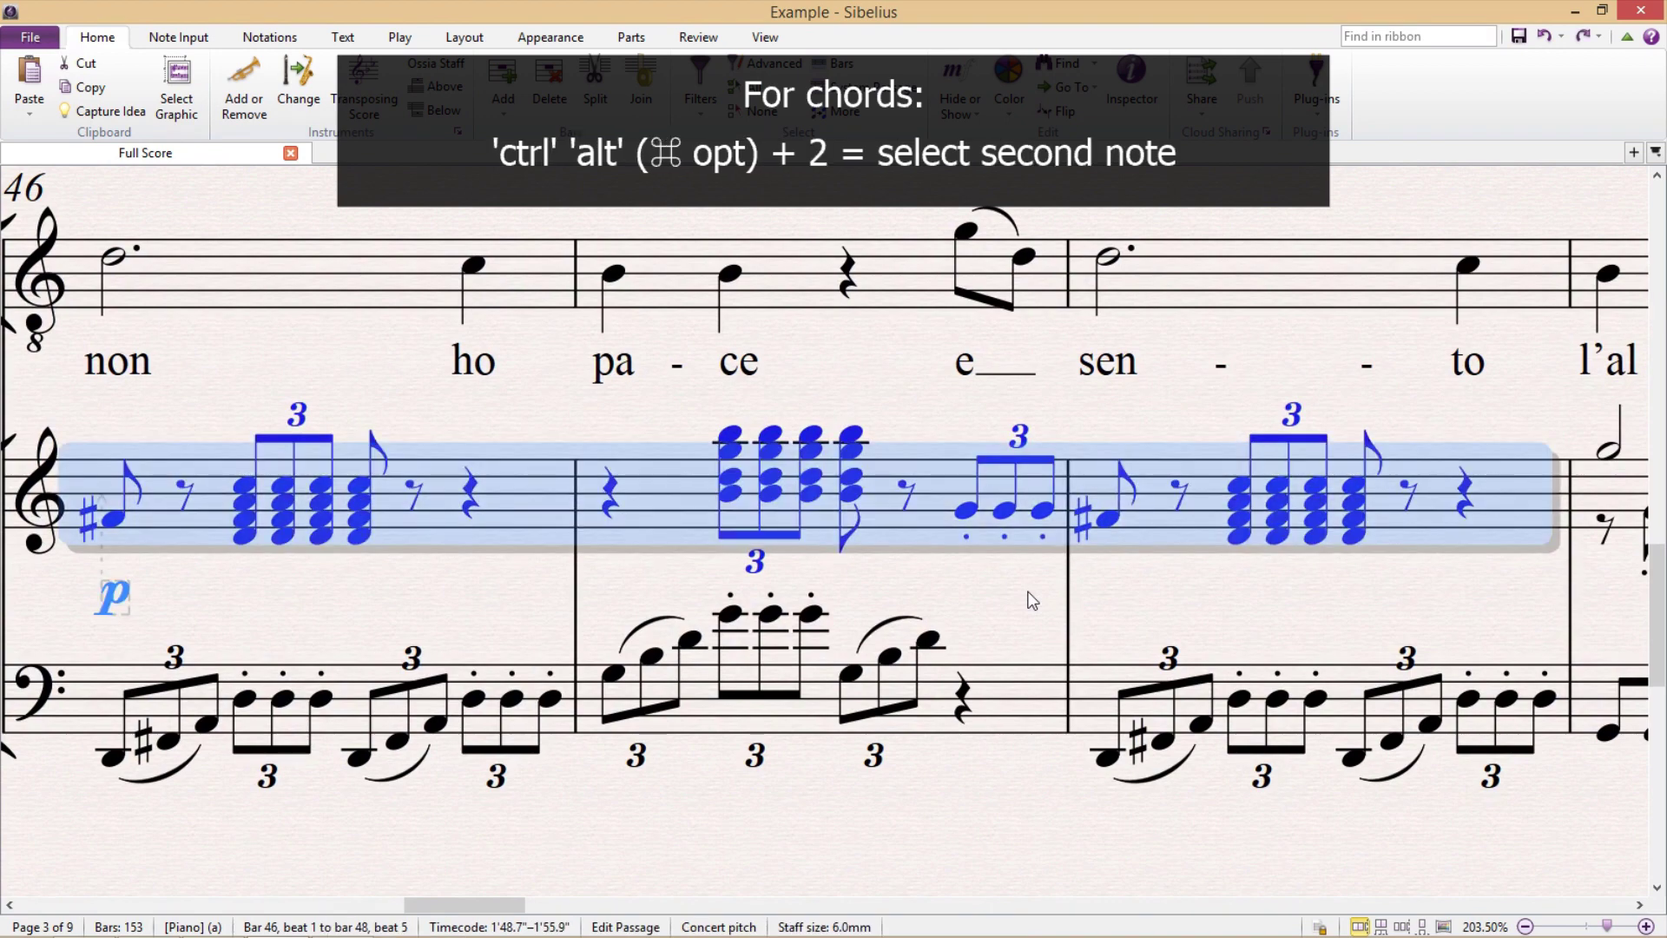
key(ctrl+alt+2)
key(ctrl+z)
key(ctrl+alt+3)
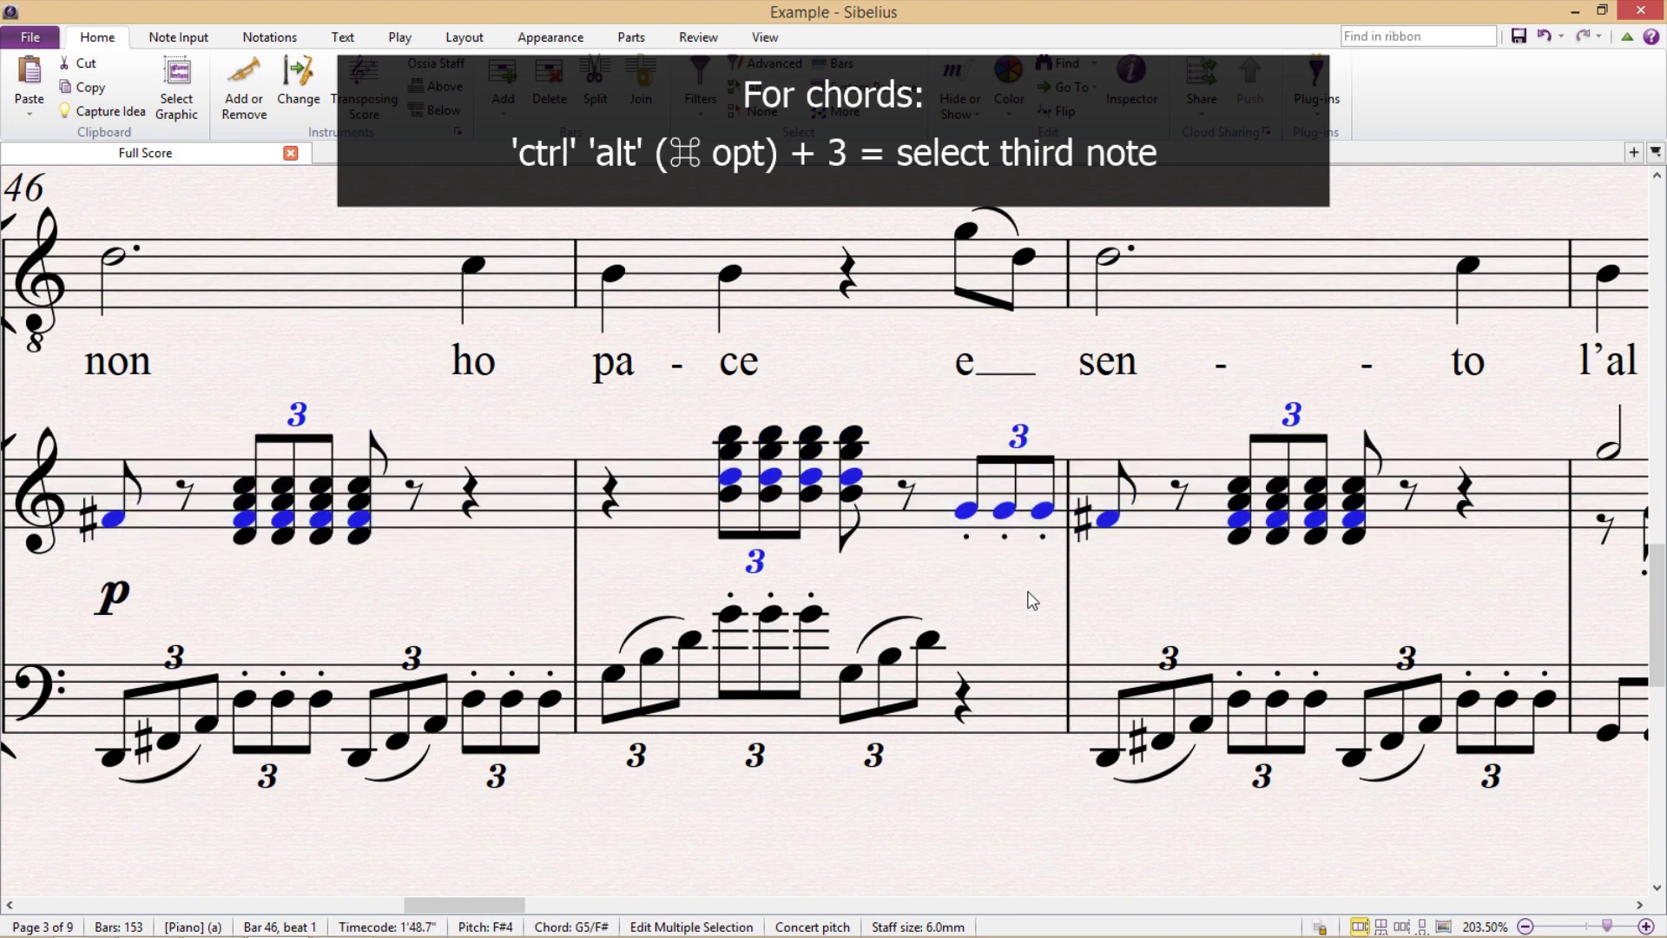
key(ctrl+z)
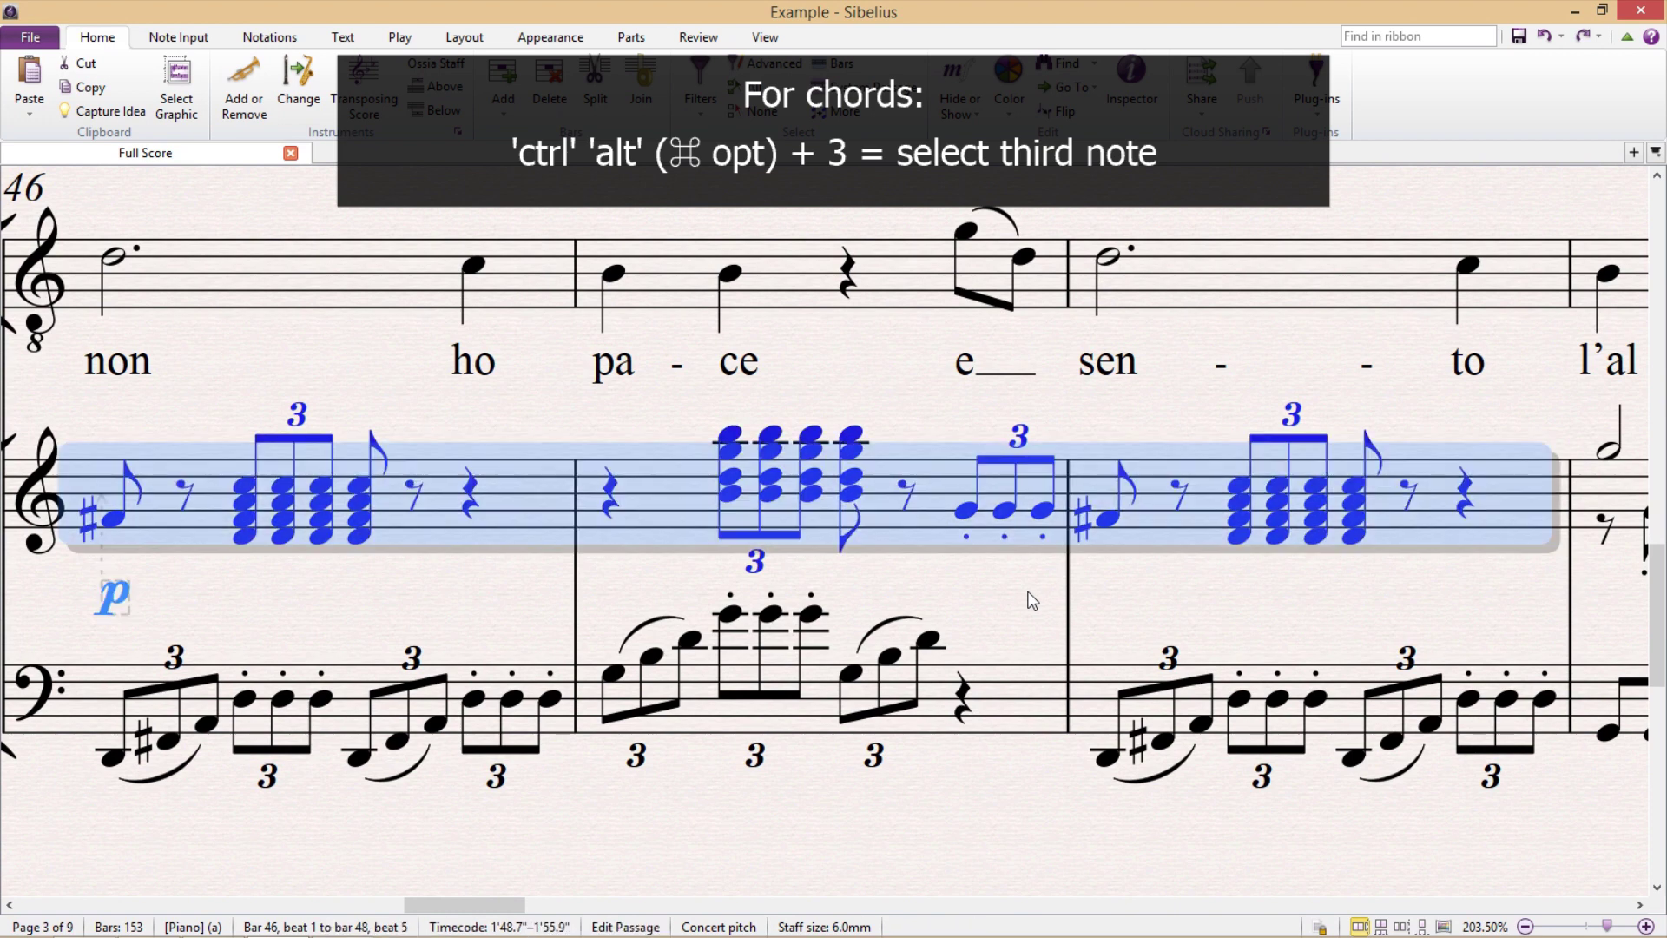
key(ctrl+alt+shift+b)
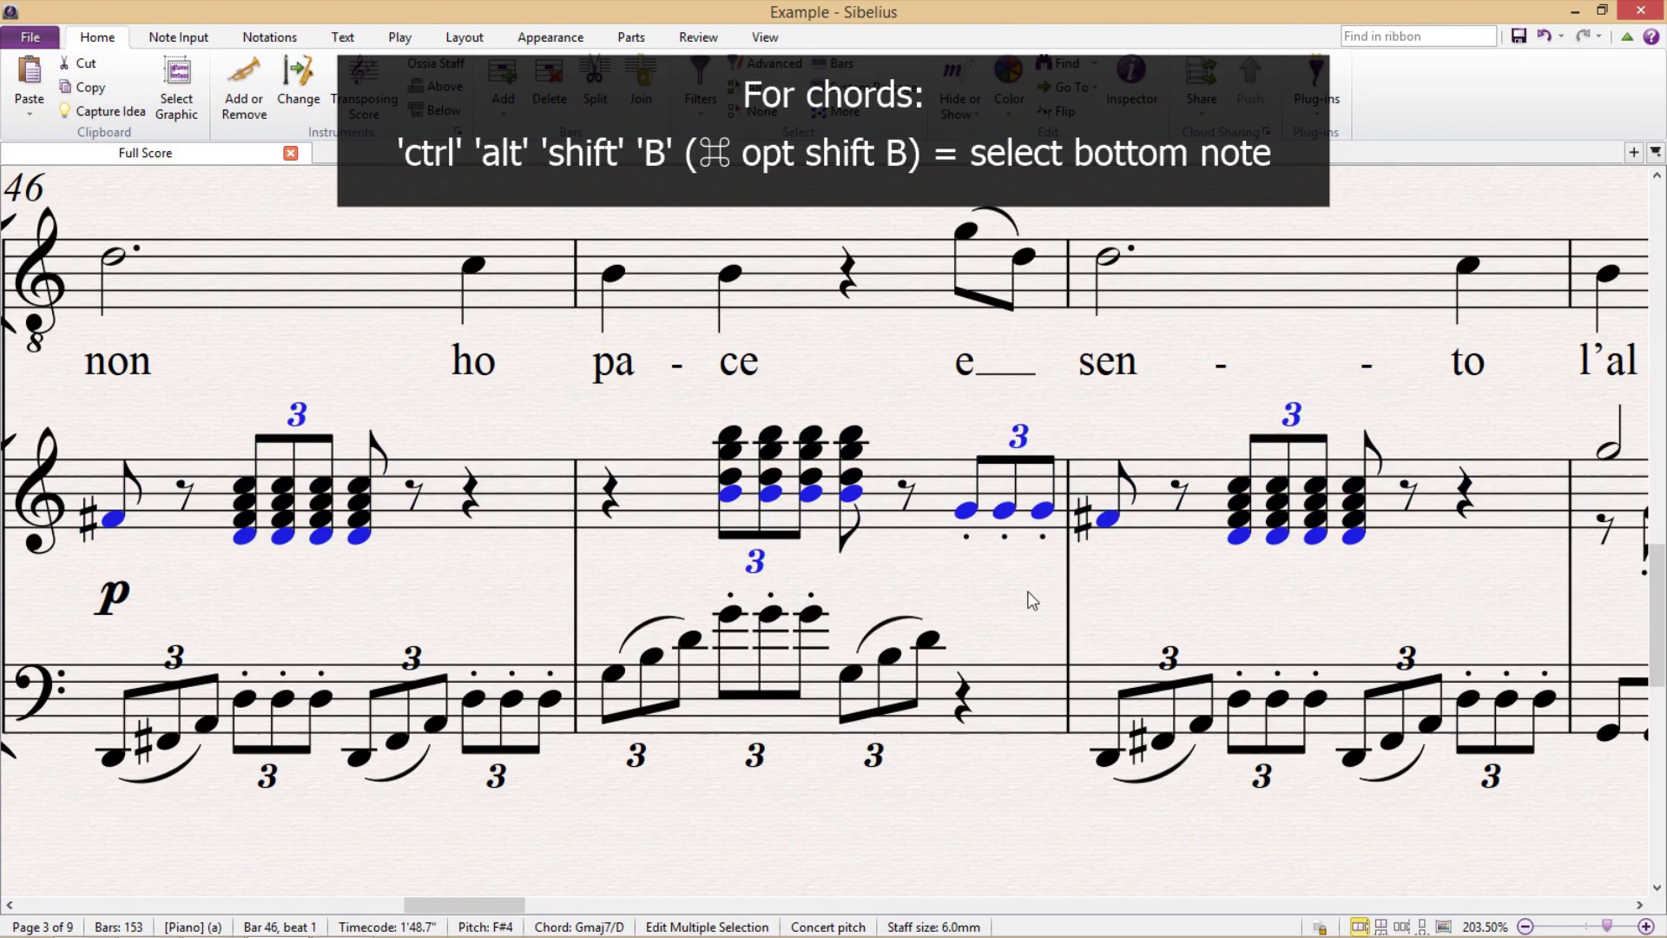
key(Escape)
- Select the lyric 'sen' and use Ctrl+Shift+A to select all Pal. lyrics
key(ctrl+minus)
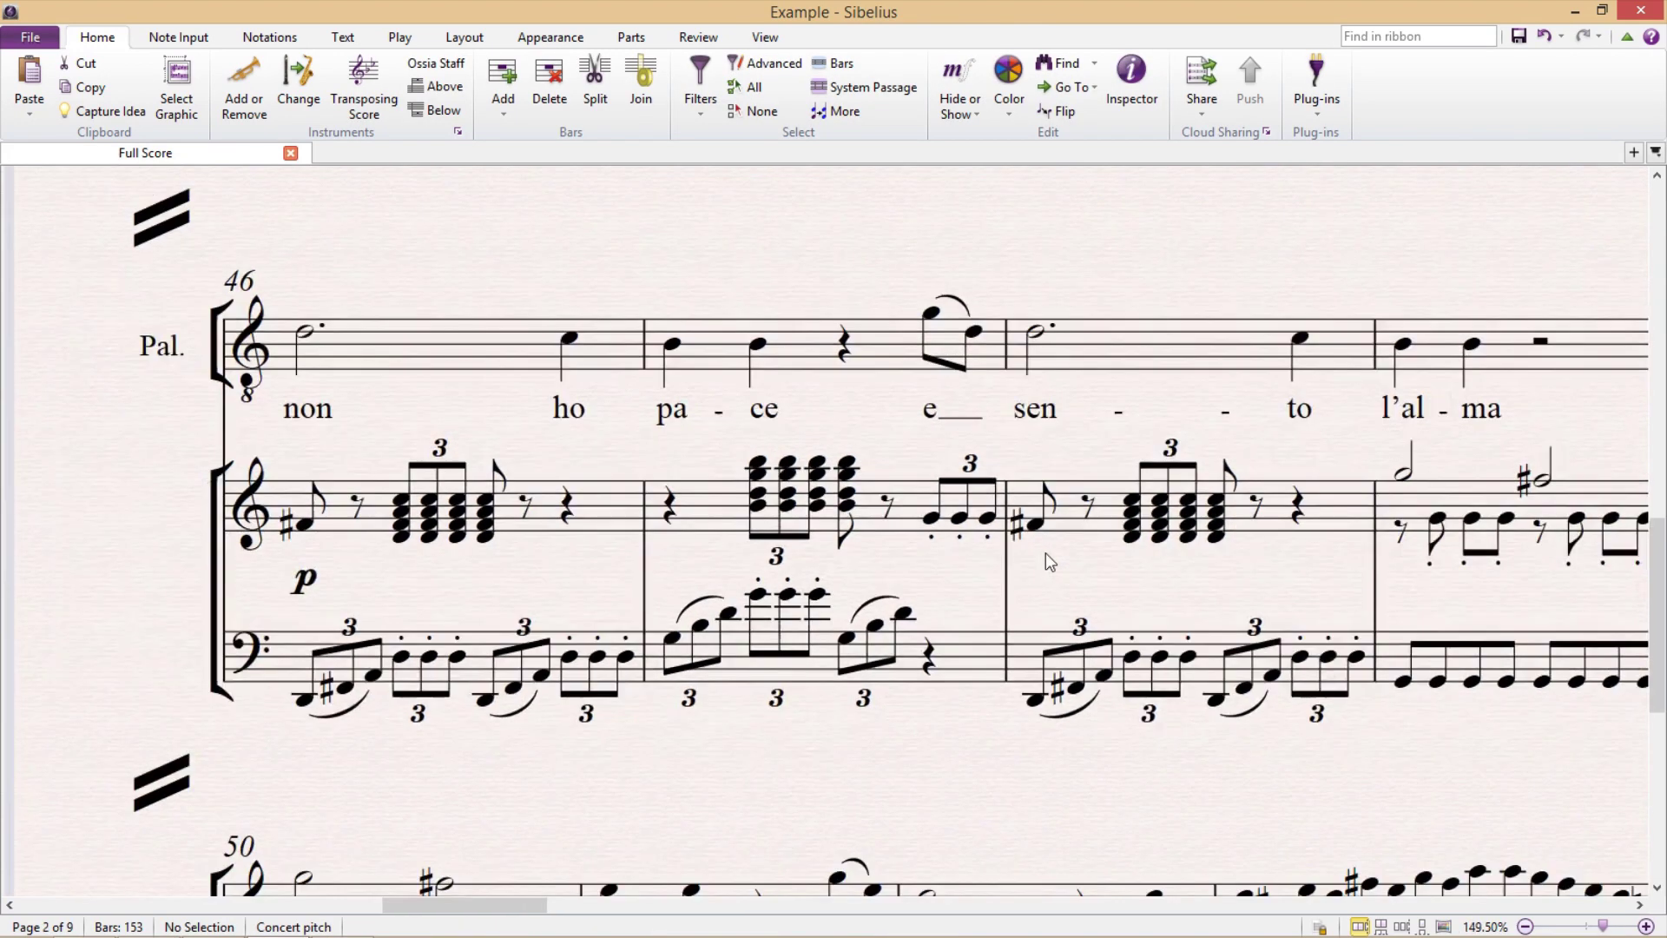
key(ctrl+minus)
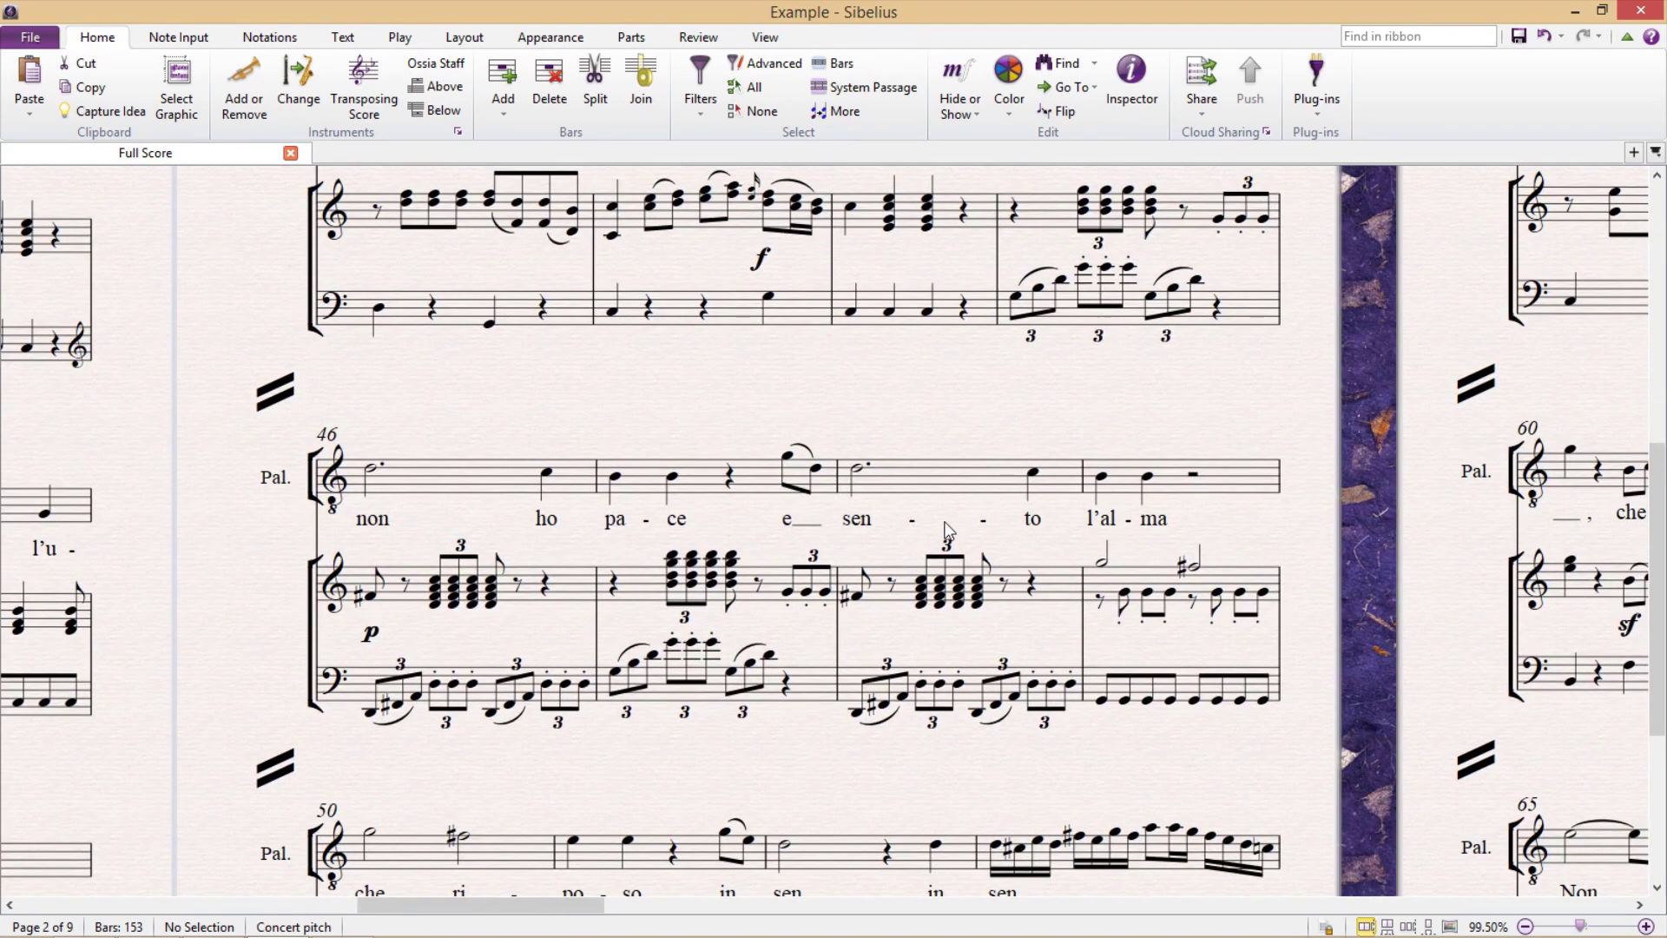
ctrl+scroll(925, 521, up, 2)
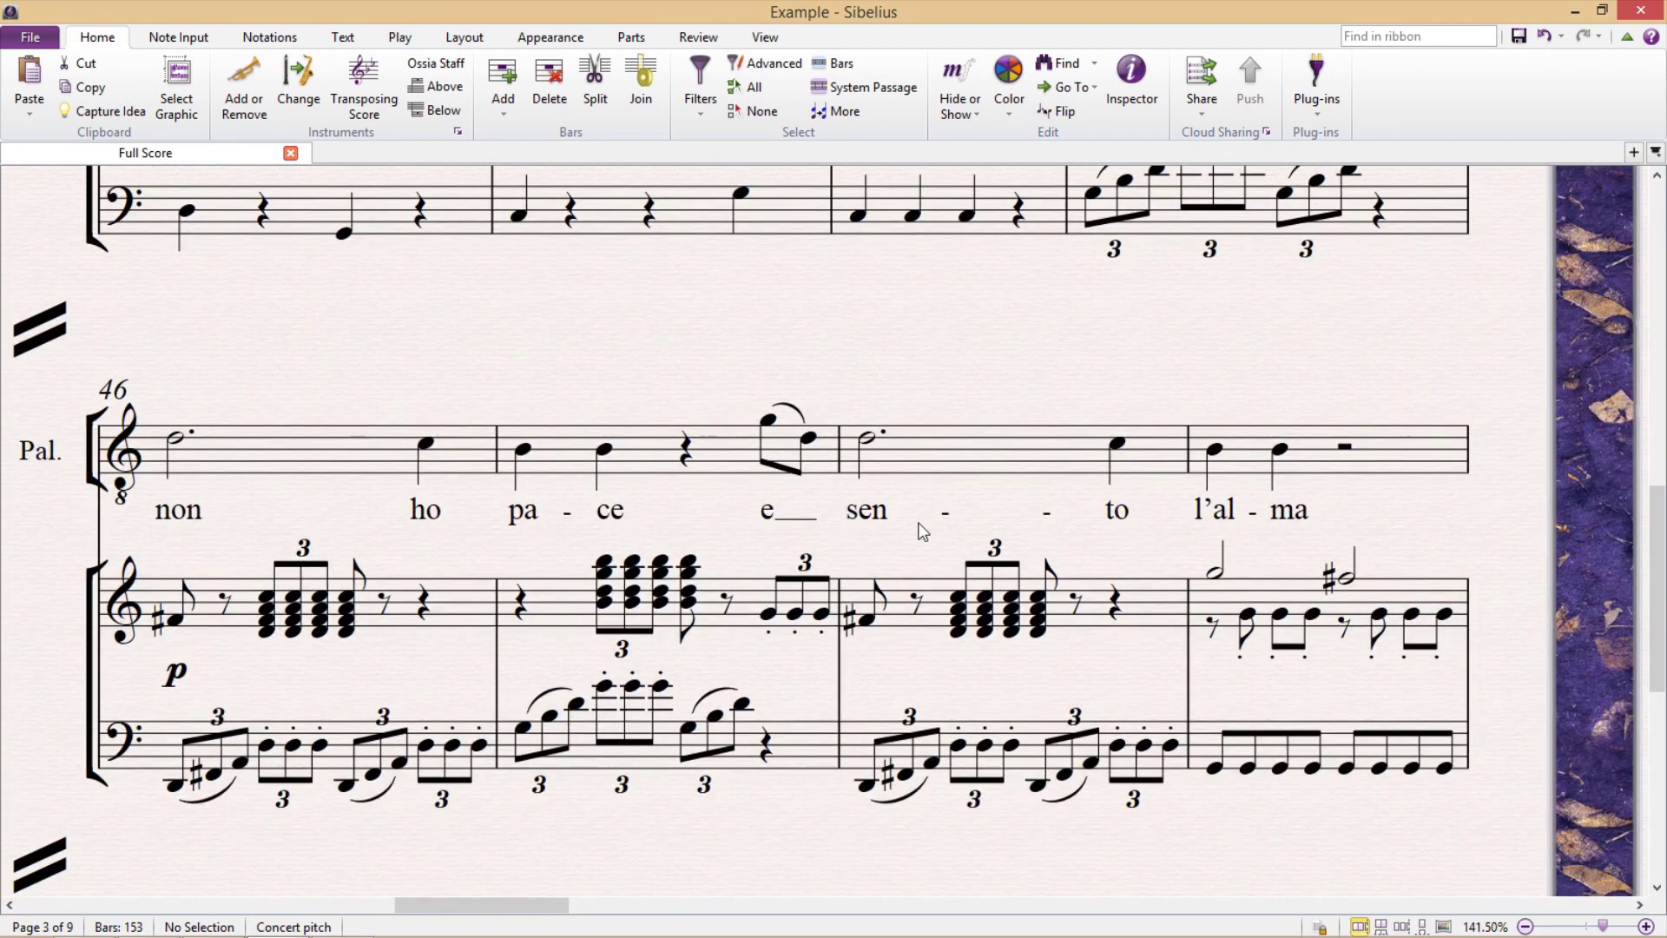
click(879, 519)
key(ctrl+shift+a)
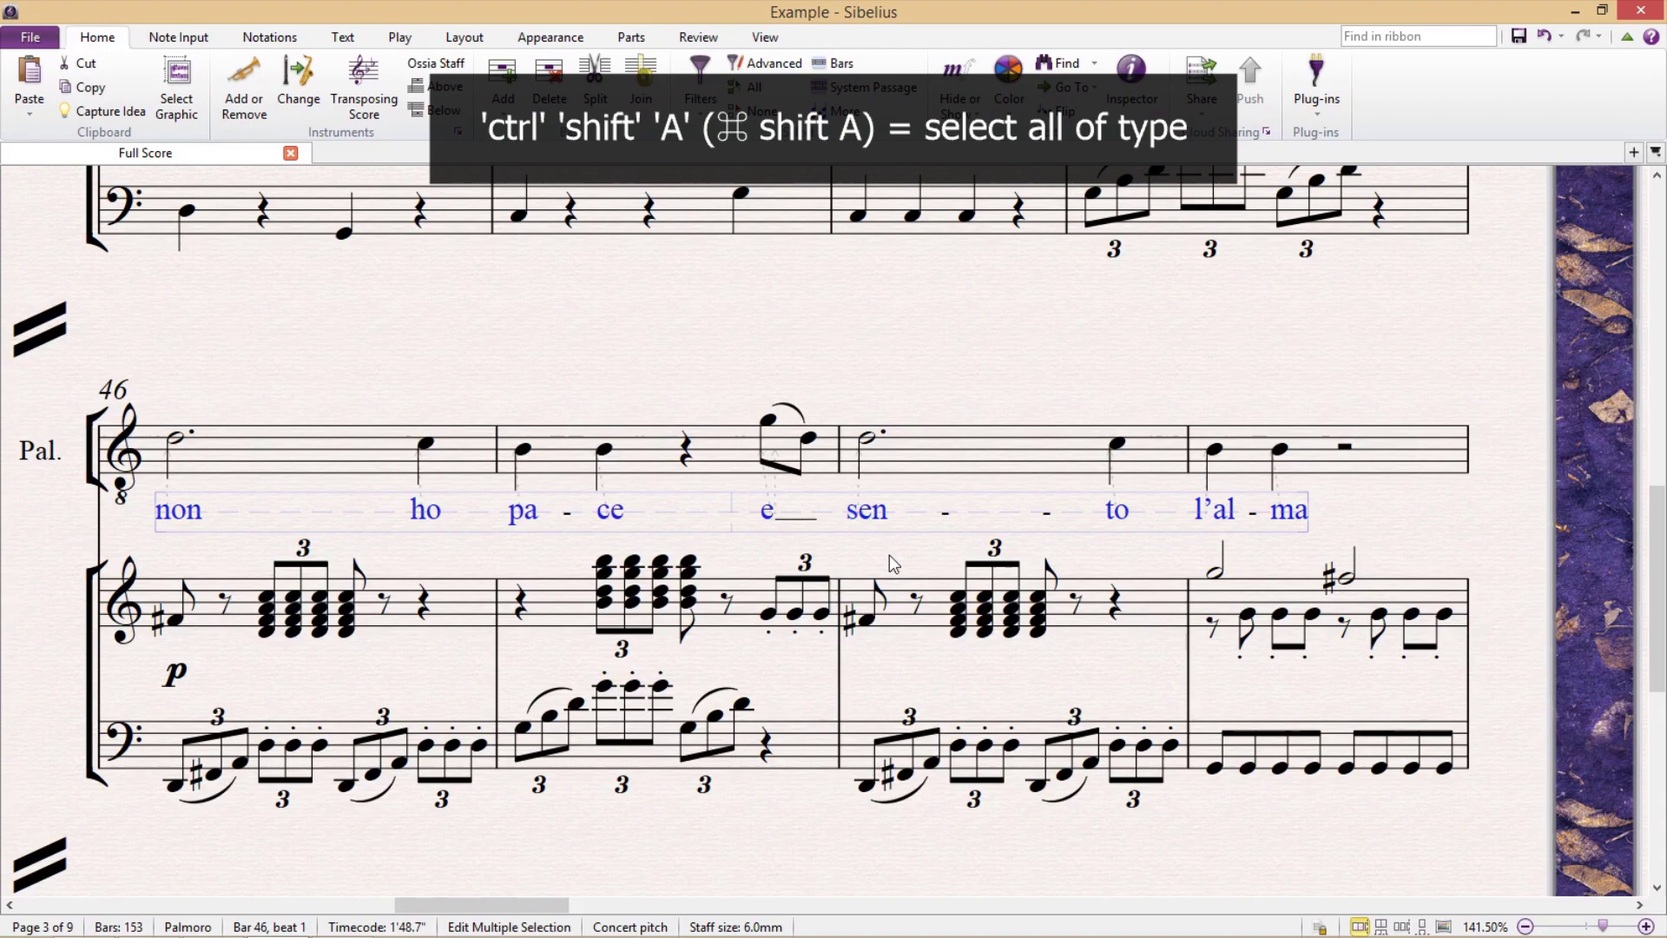
scroll(889, 561, down, 2)
scroll(799, 469, down, 2)
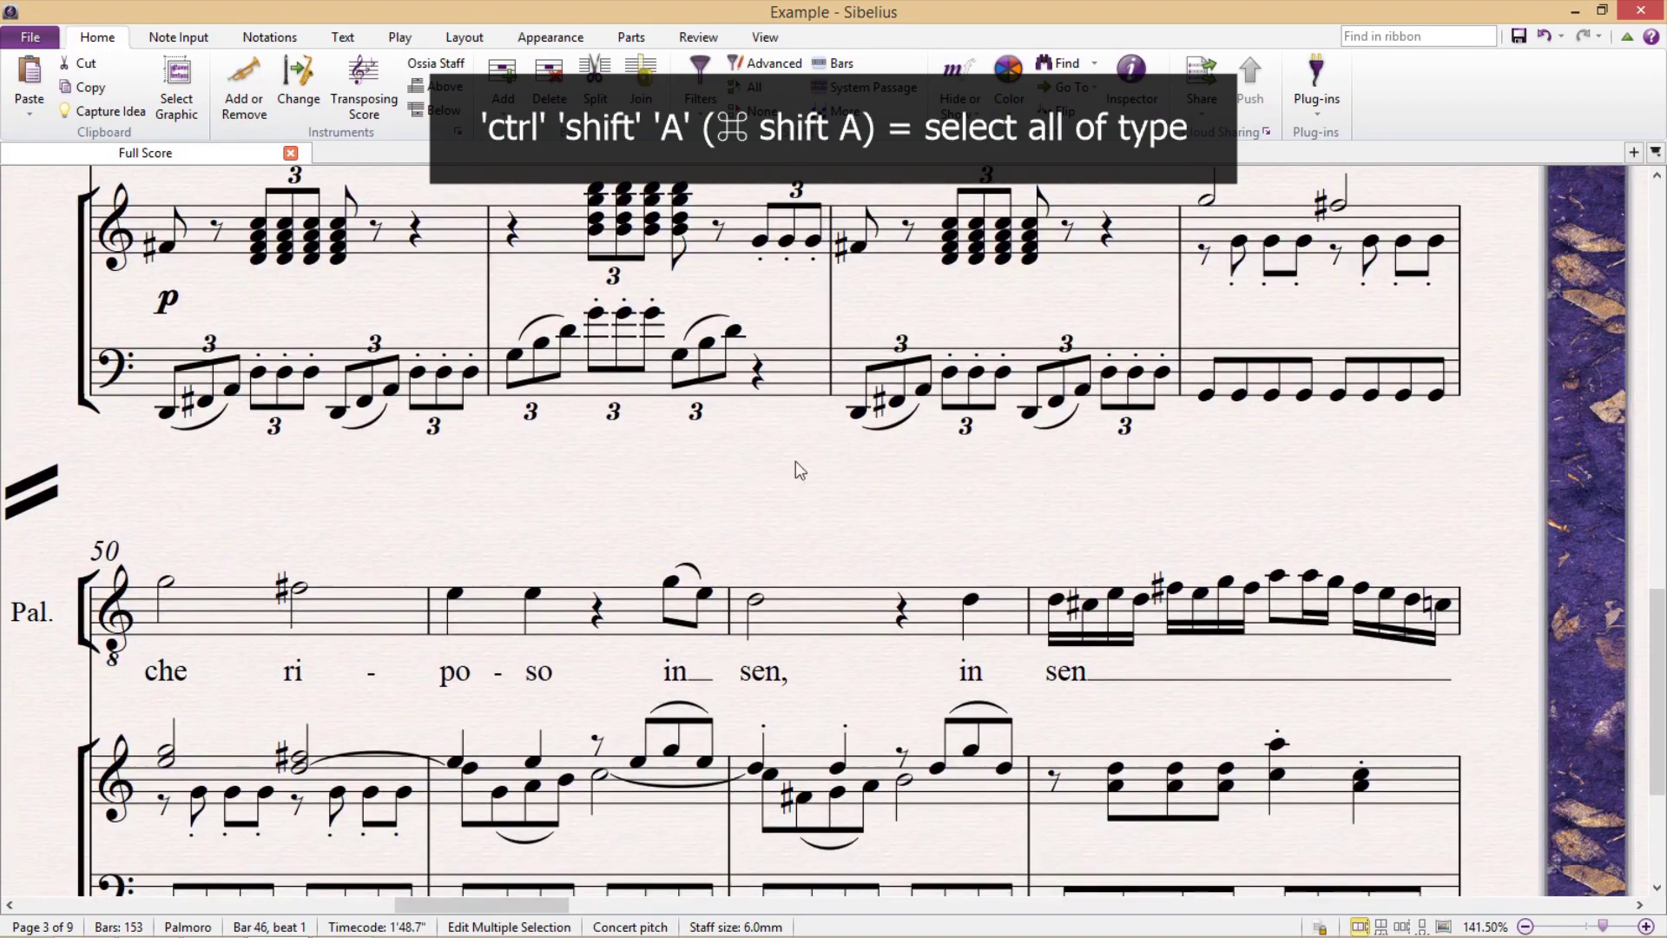
click(760, 677)
key(ctrl+shift+a)
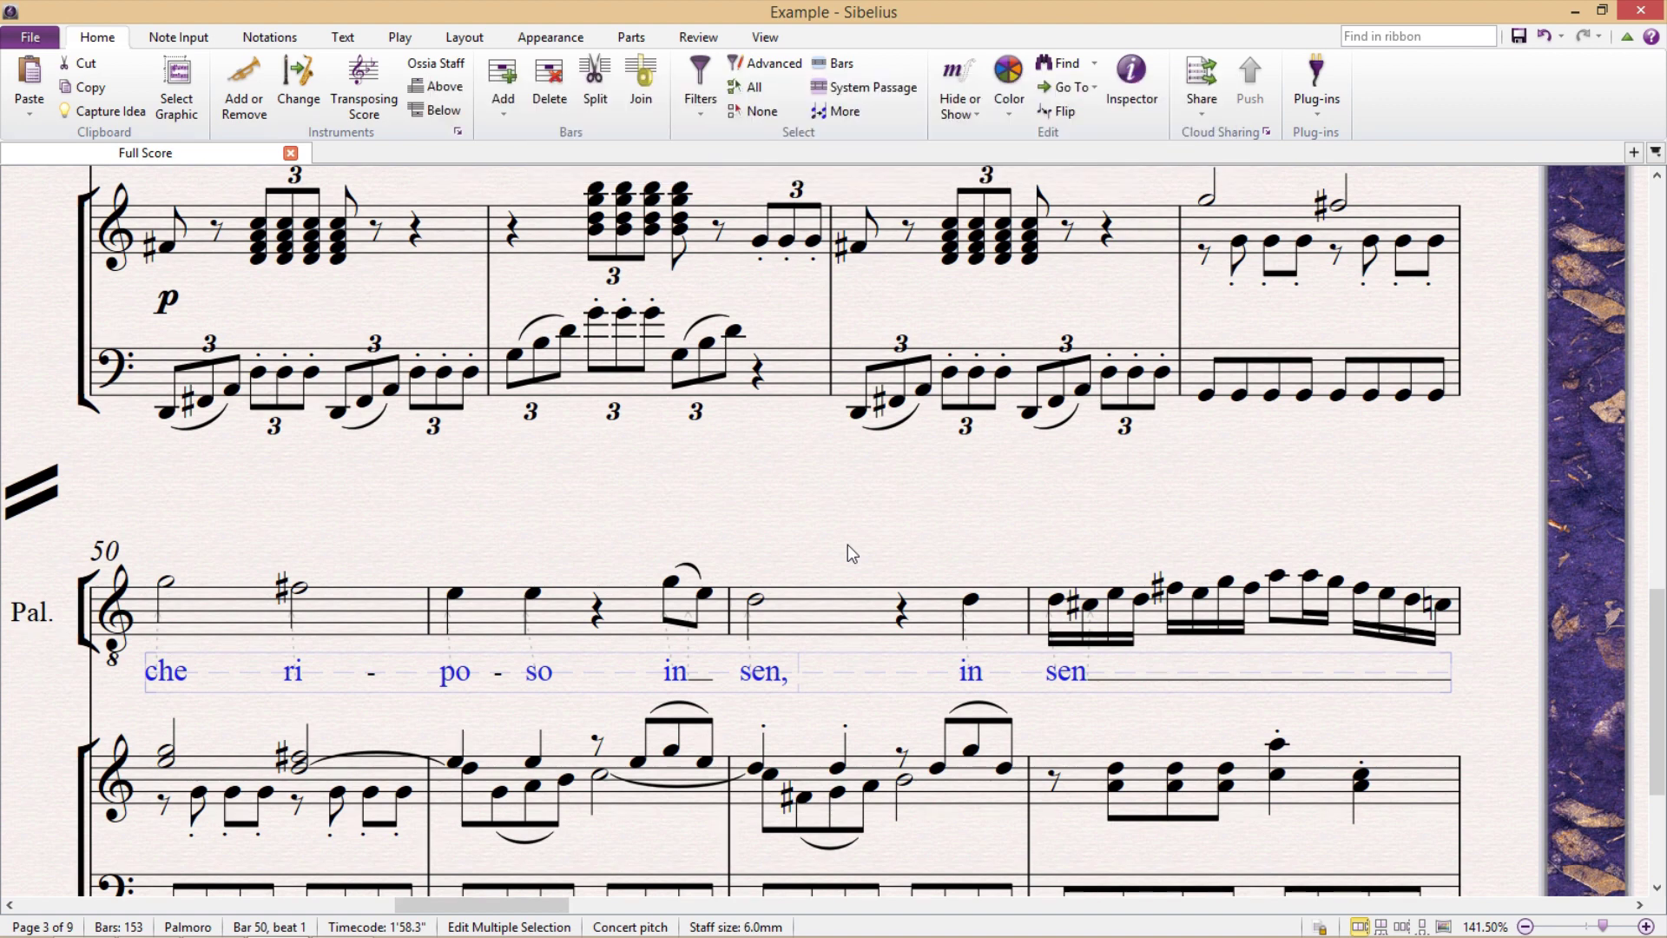
- Clear the lyric selection and select bars 46–49 of the piano treble staff
click(805, 562)
scroll(802, 566, up, 3)
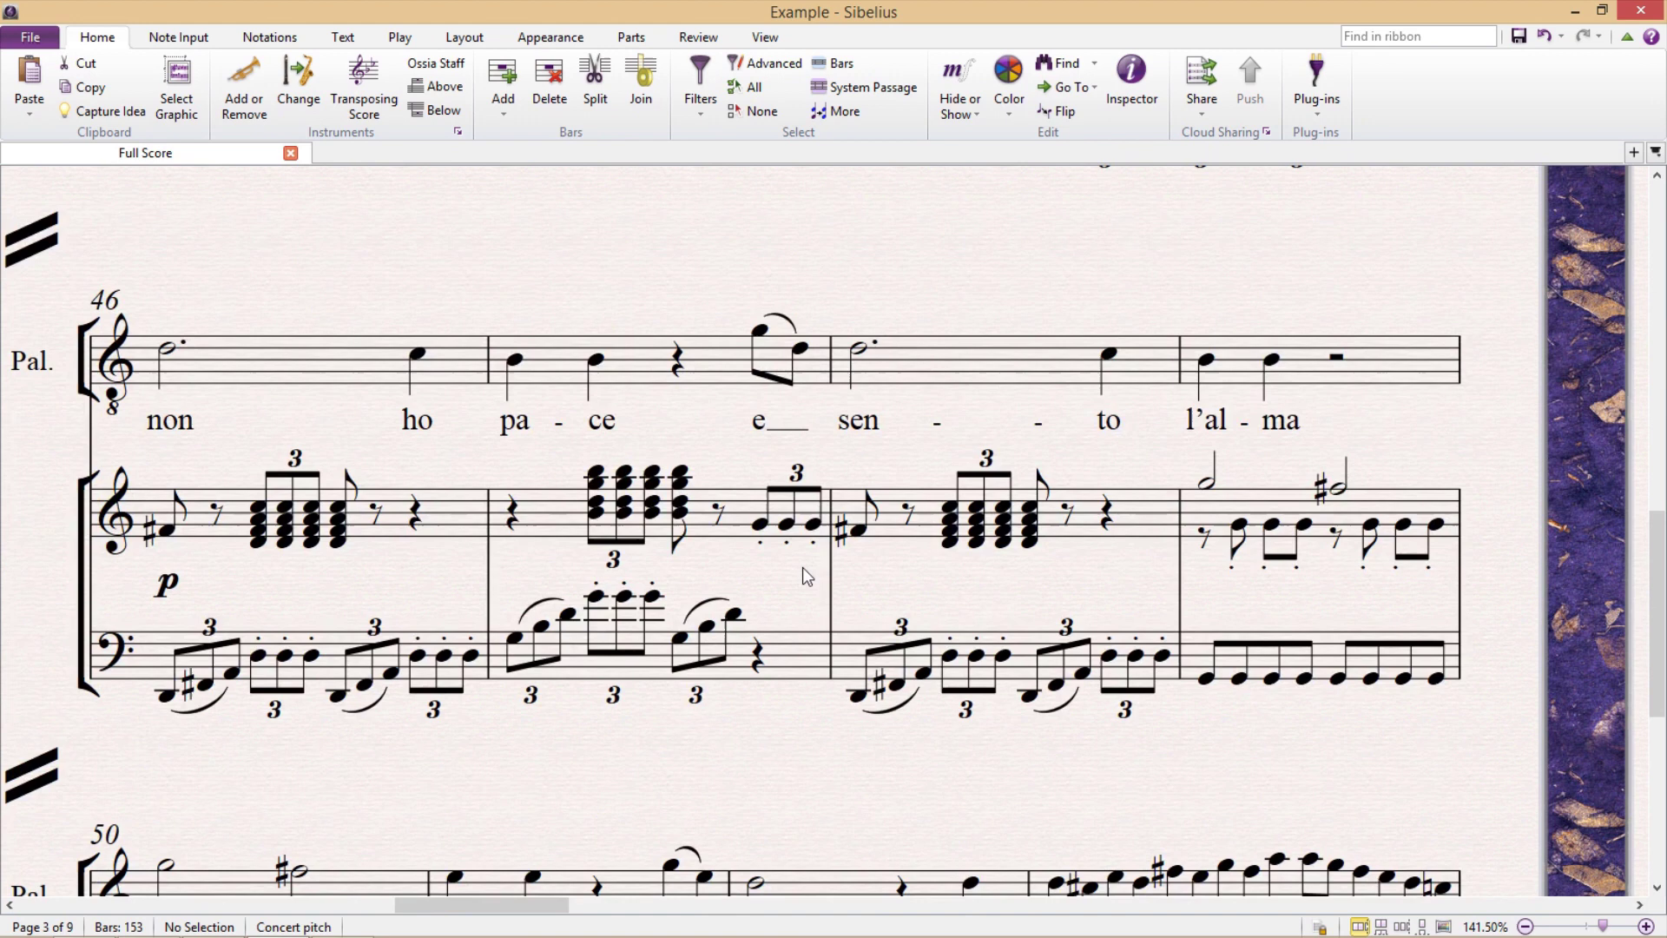
click(479, 513)
shift+click(1280, 503)
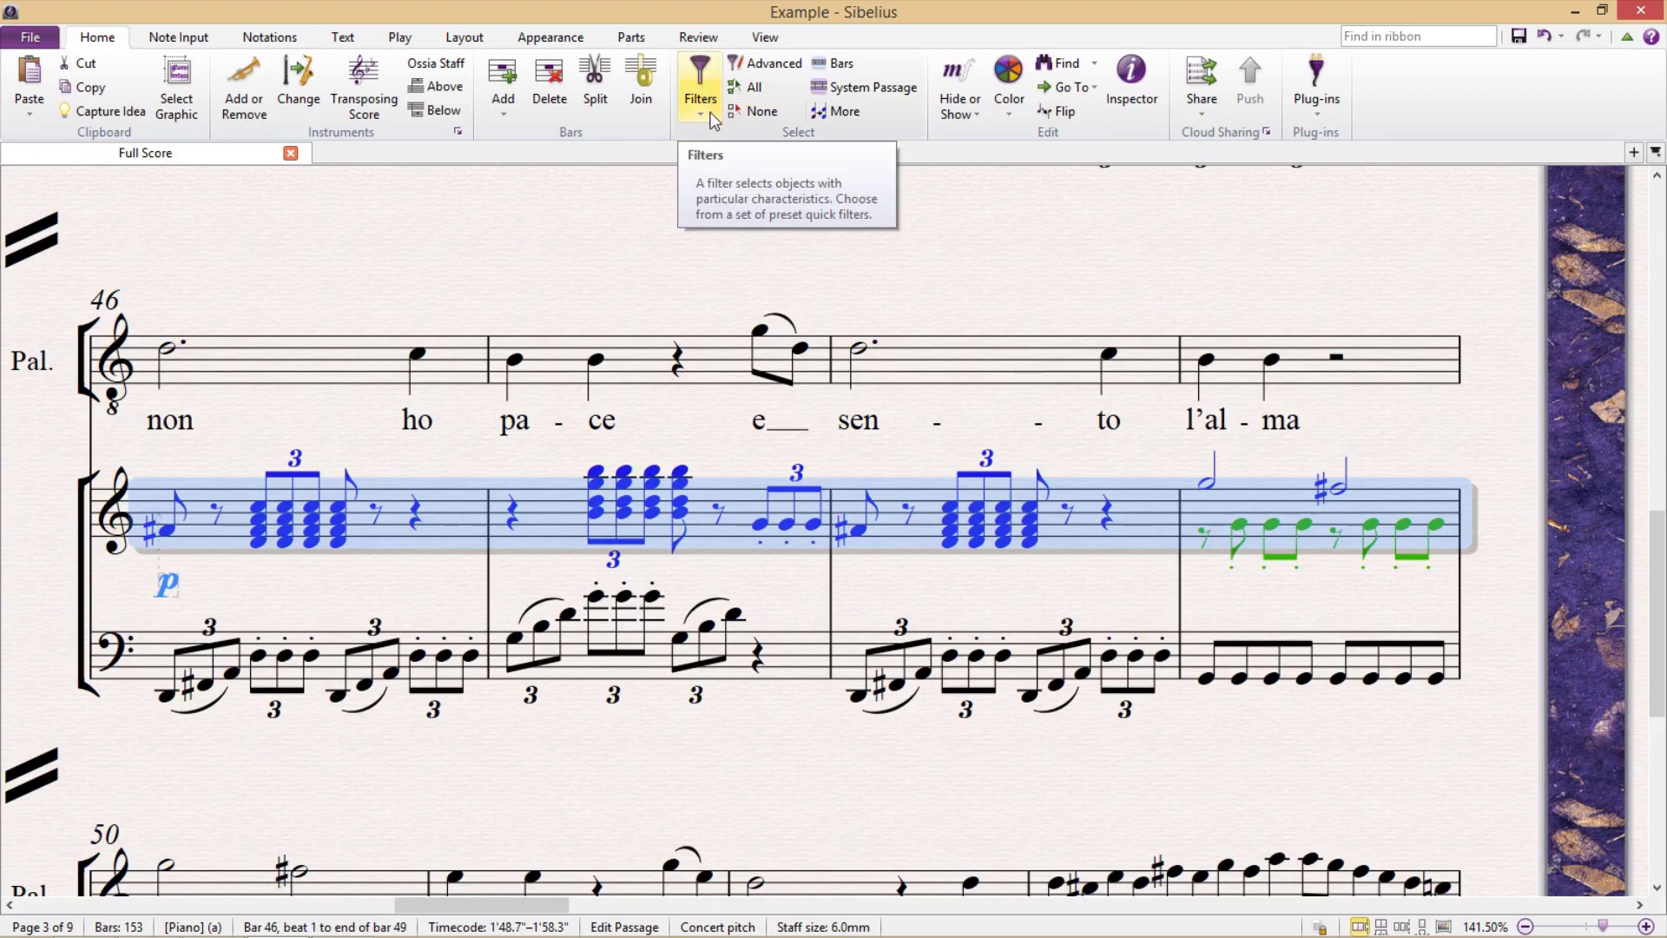
- Filter the selection to just the rests with a quick selection filter, then deselect
click(711, 116)
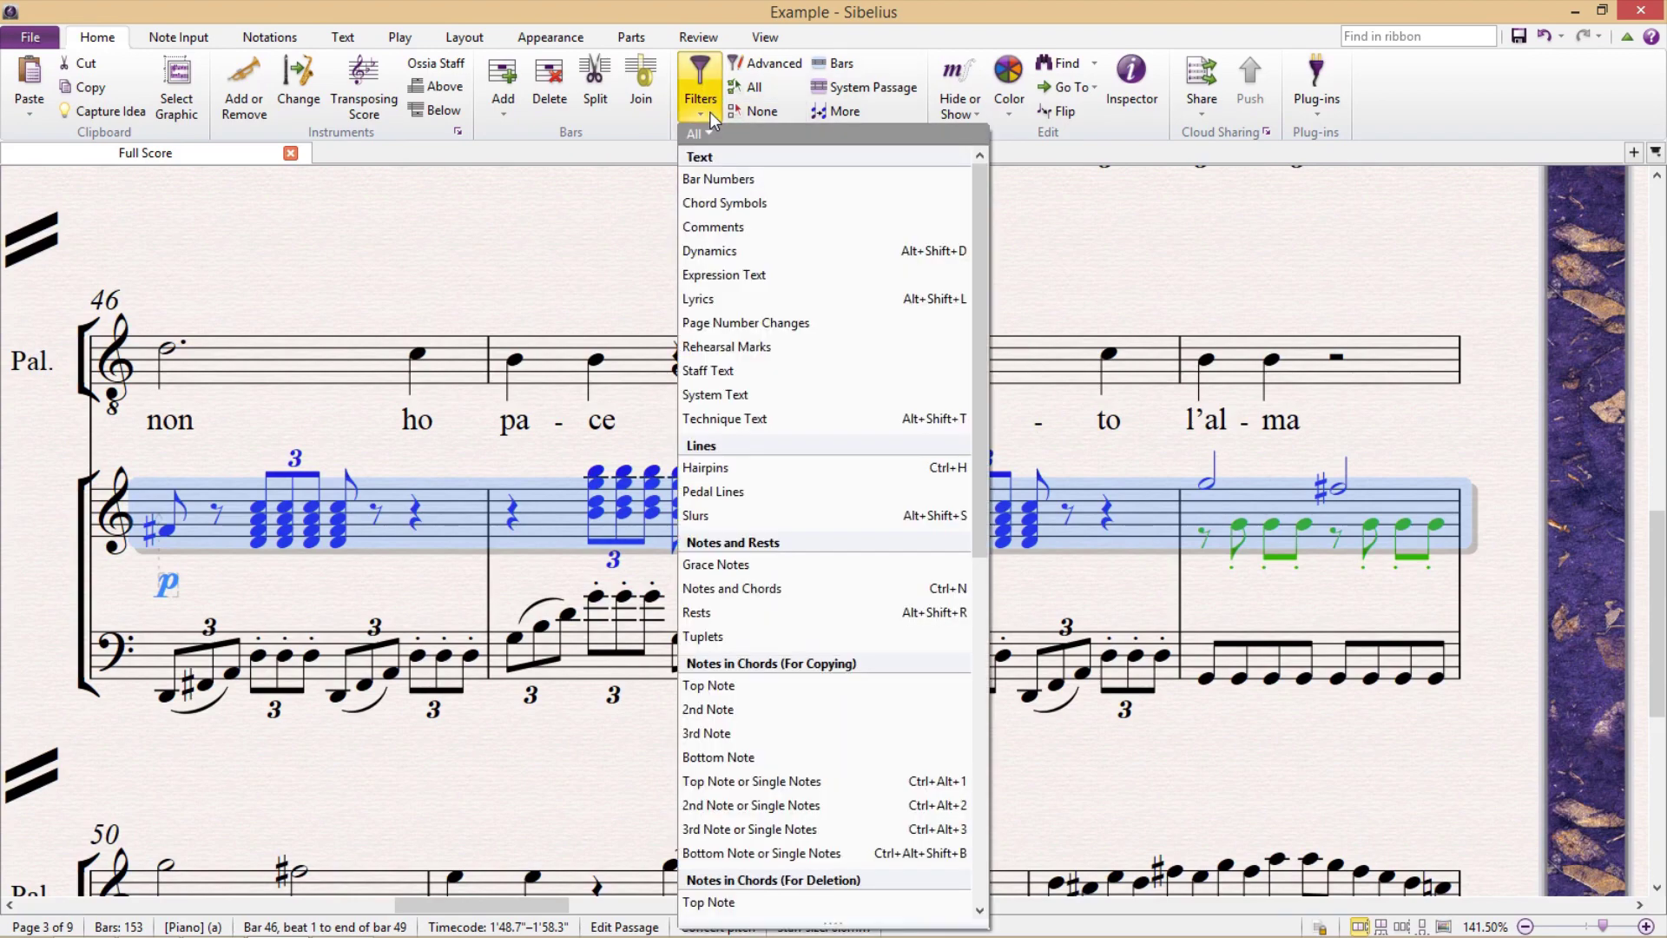
scroll(754, 250, down, 2)
scroll(753, 250, down, 8)
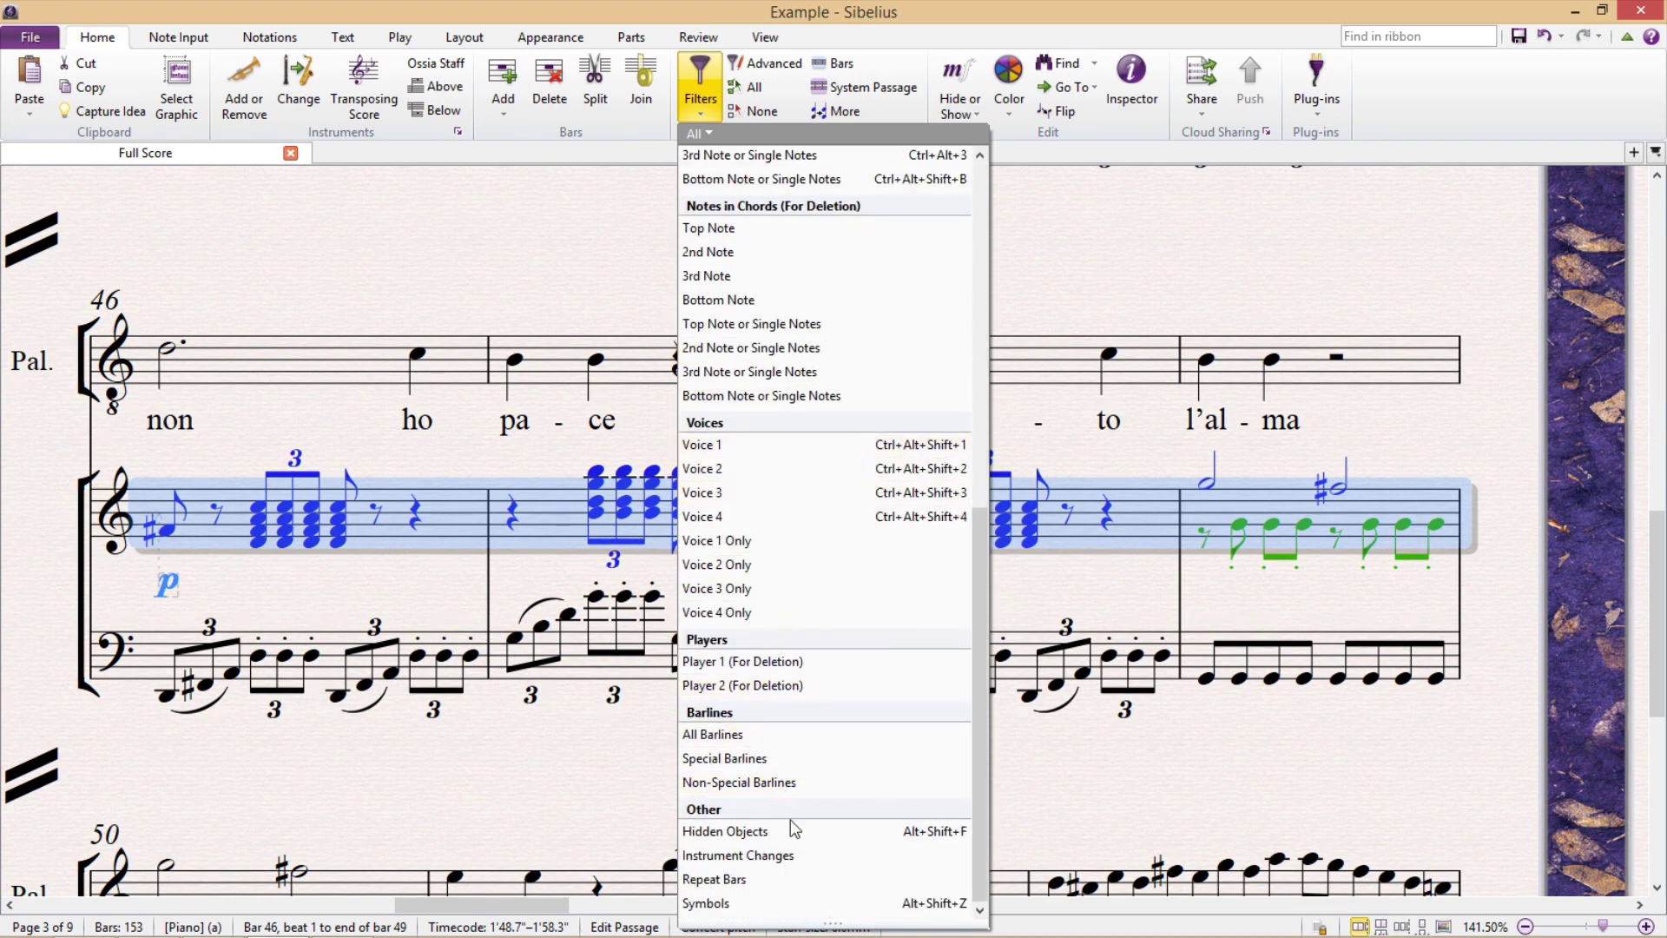
scroll(863, 625, up, 6)
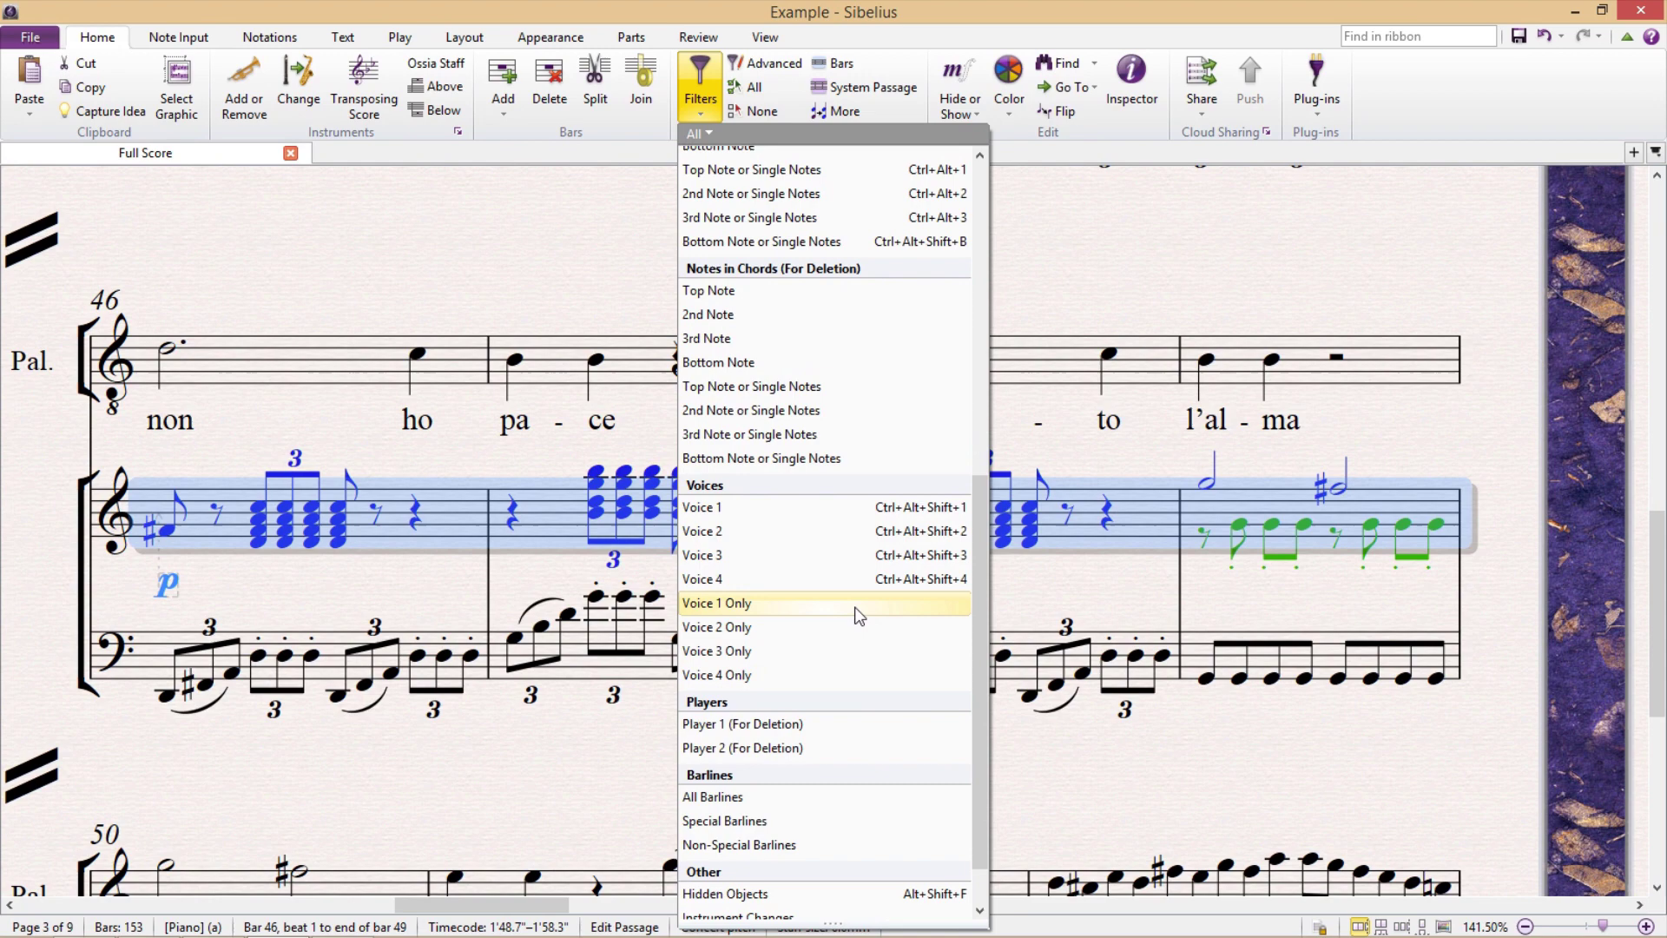
scroll(846, 589, up, 3)
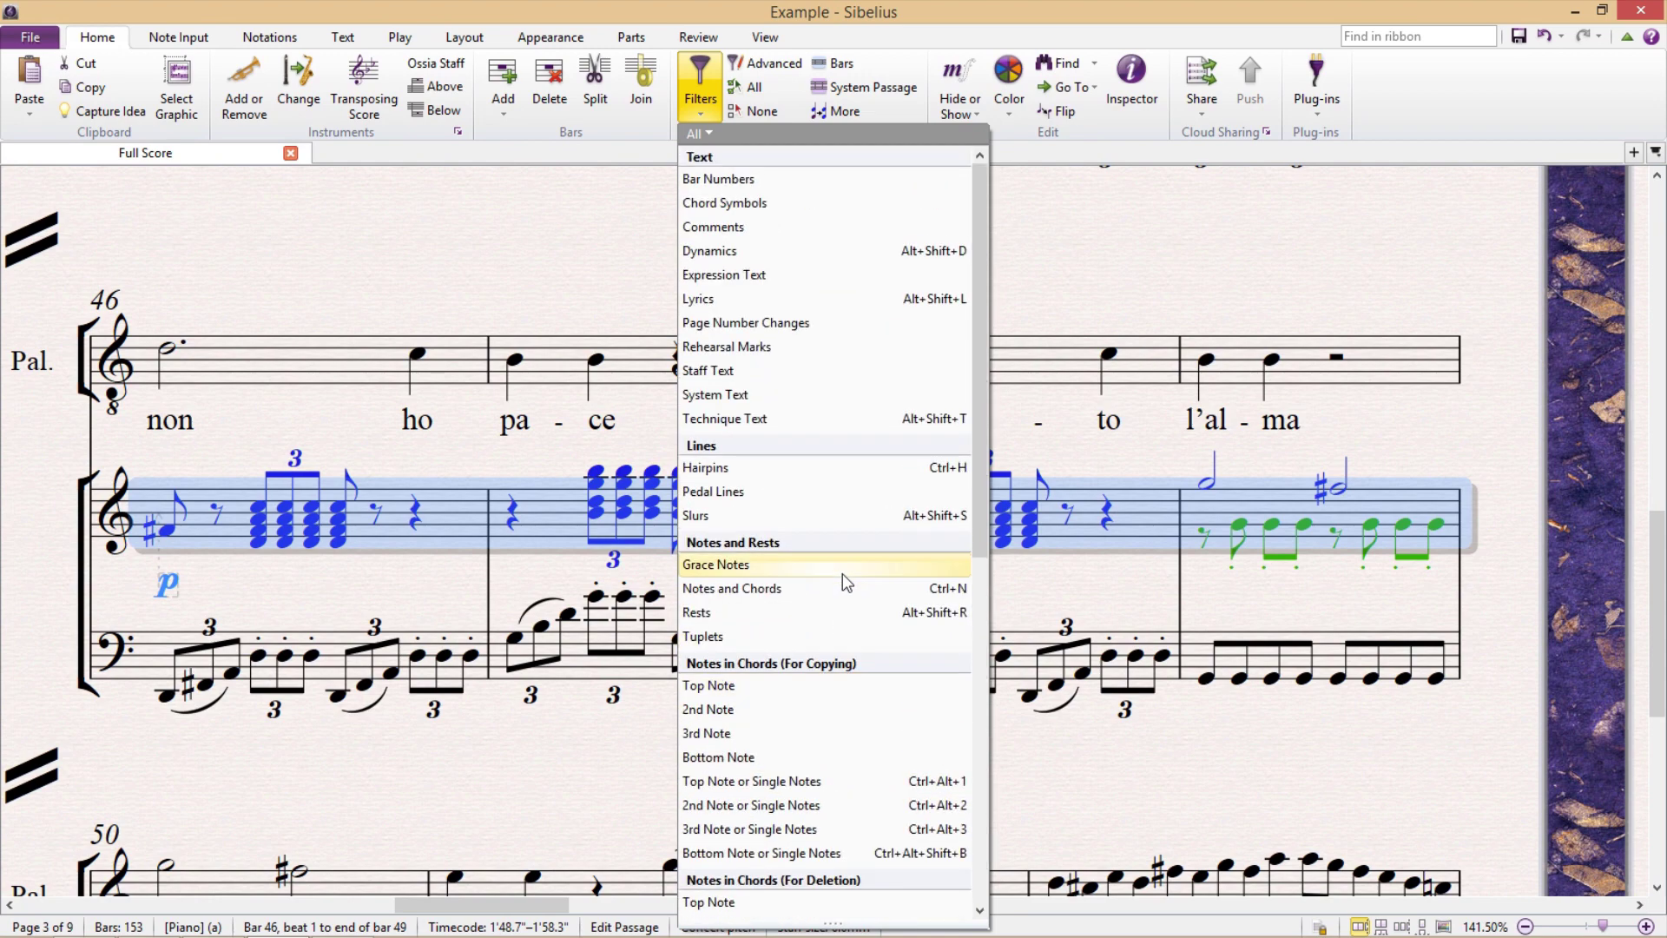
click(889, 617)
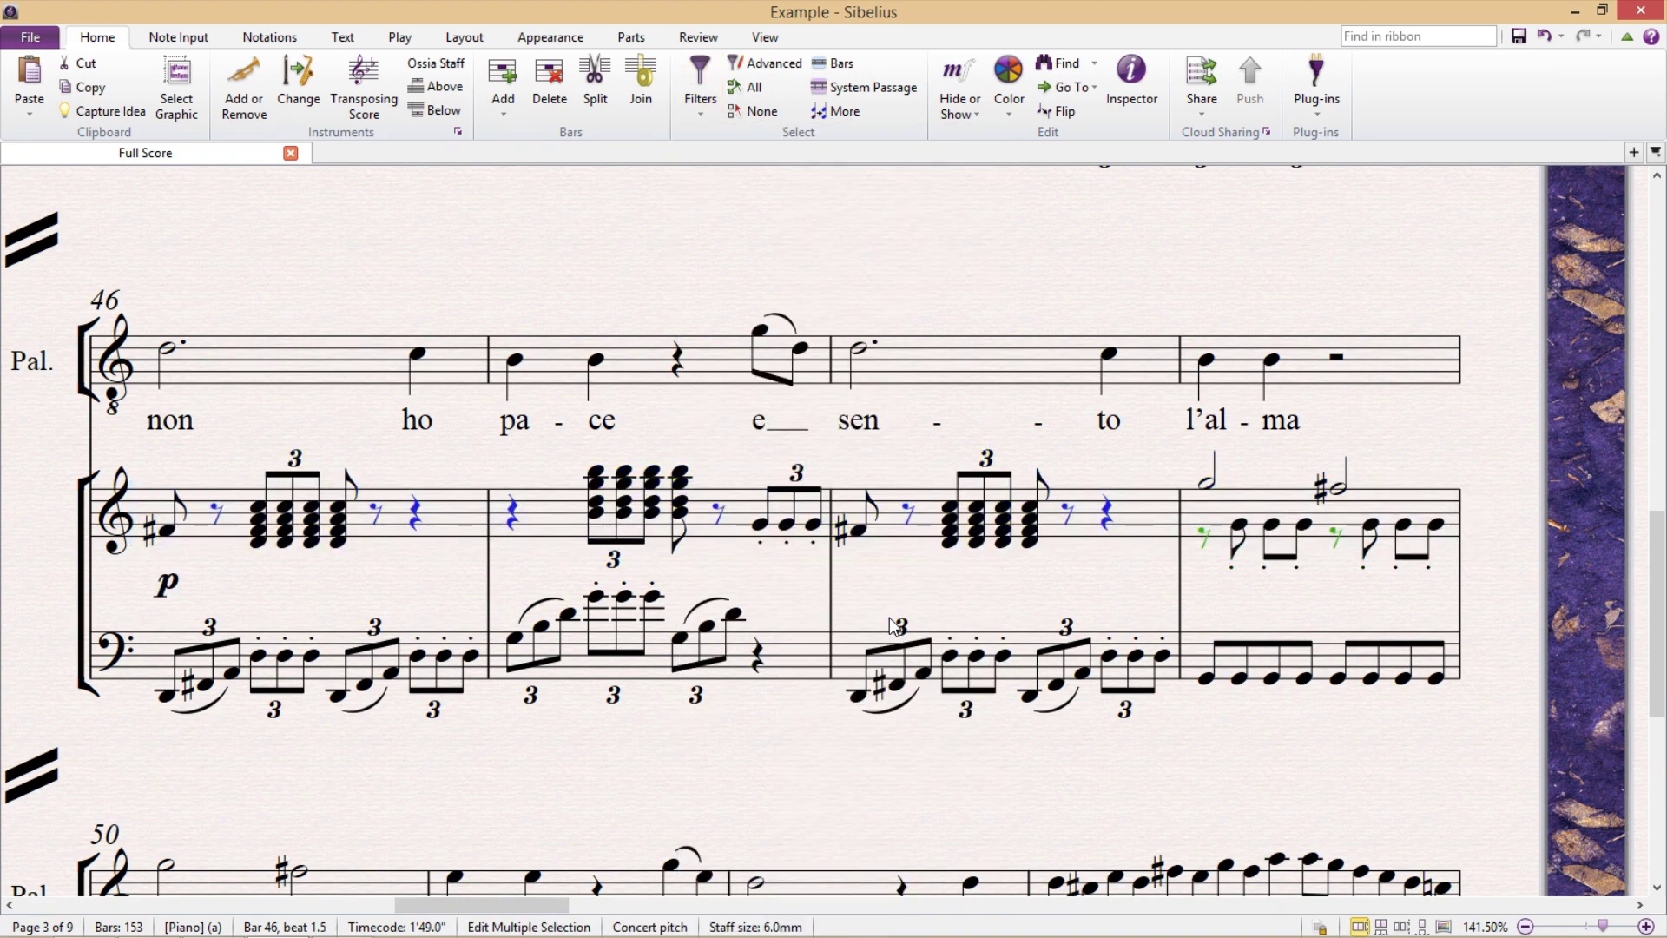
key(Escape)
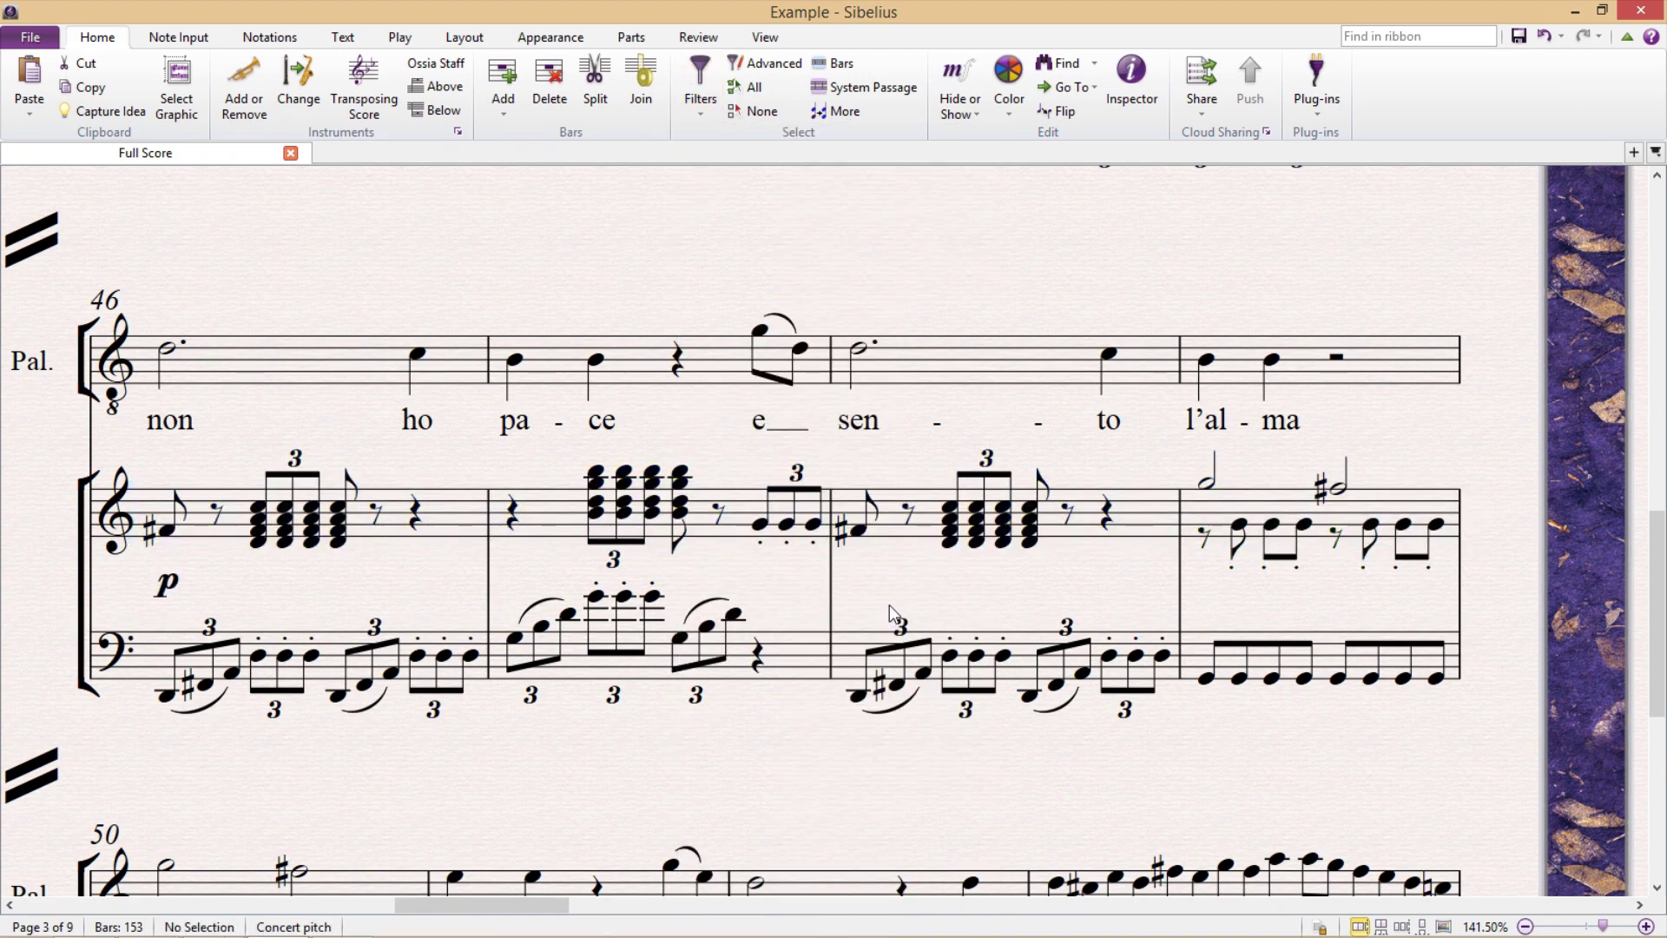
click(699, 103)
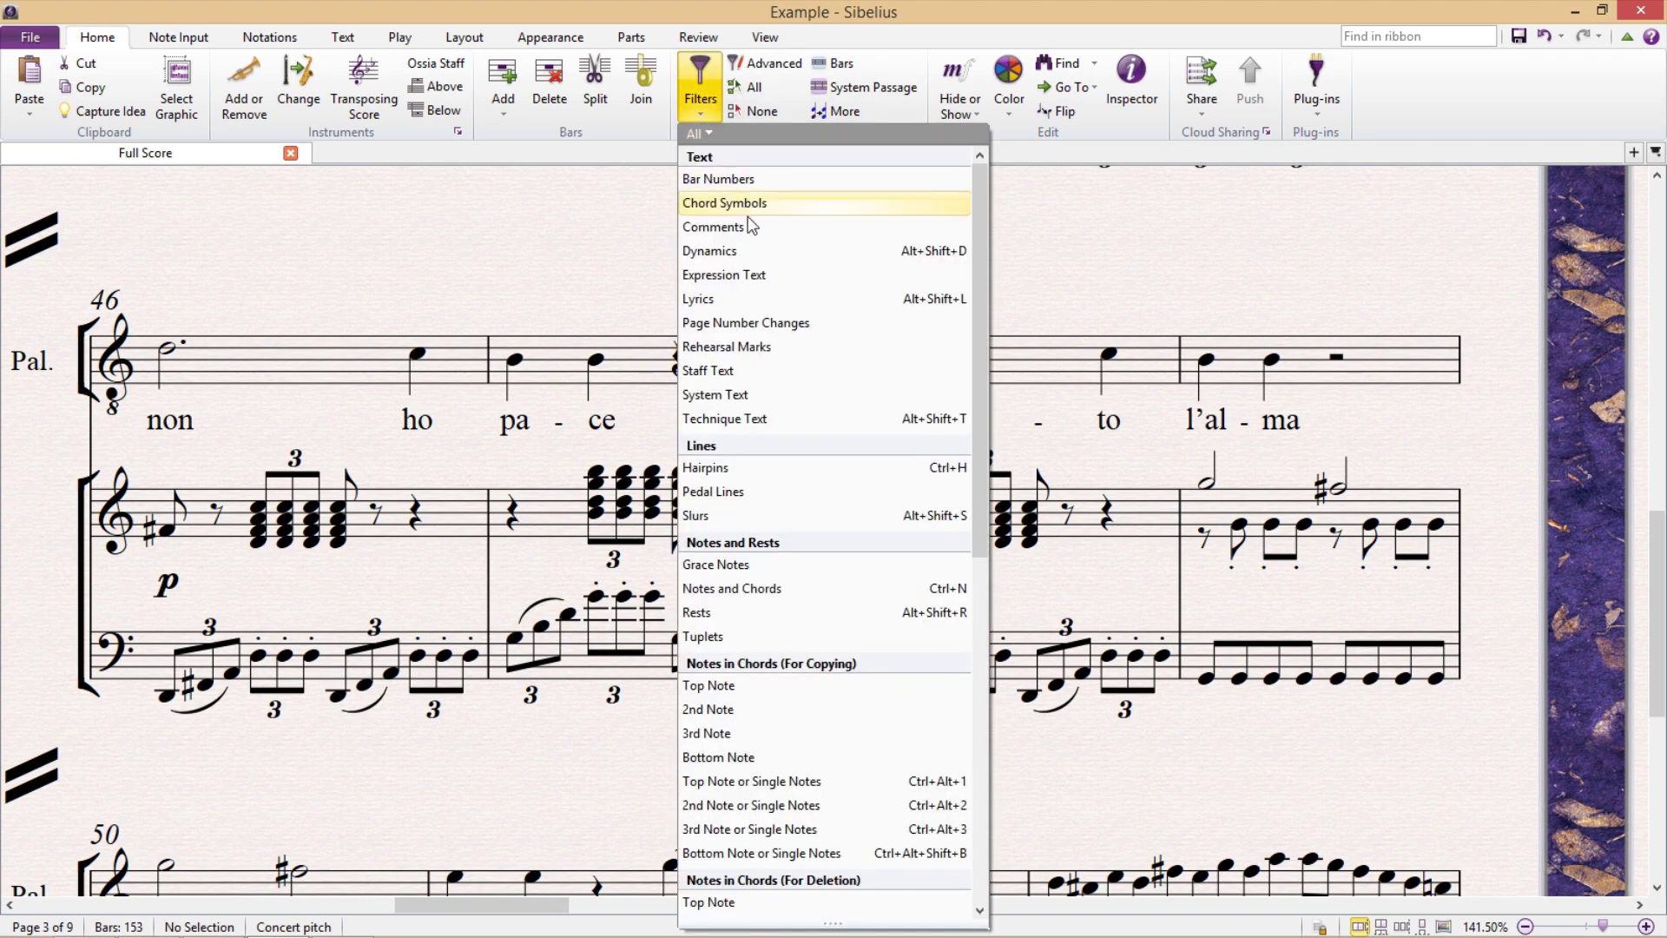
scroll(807, 356, down, 2)
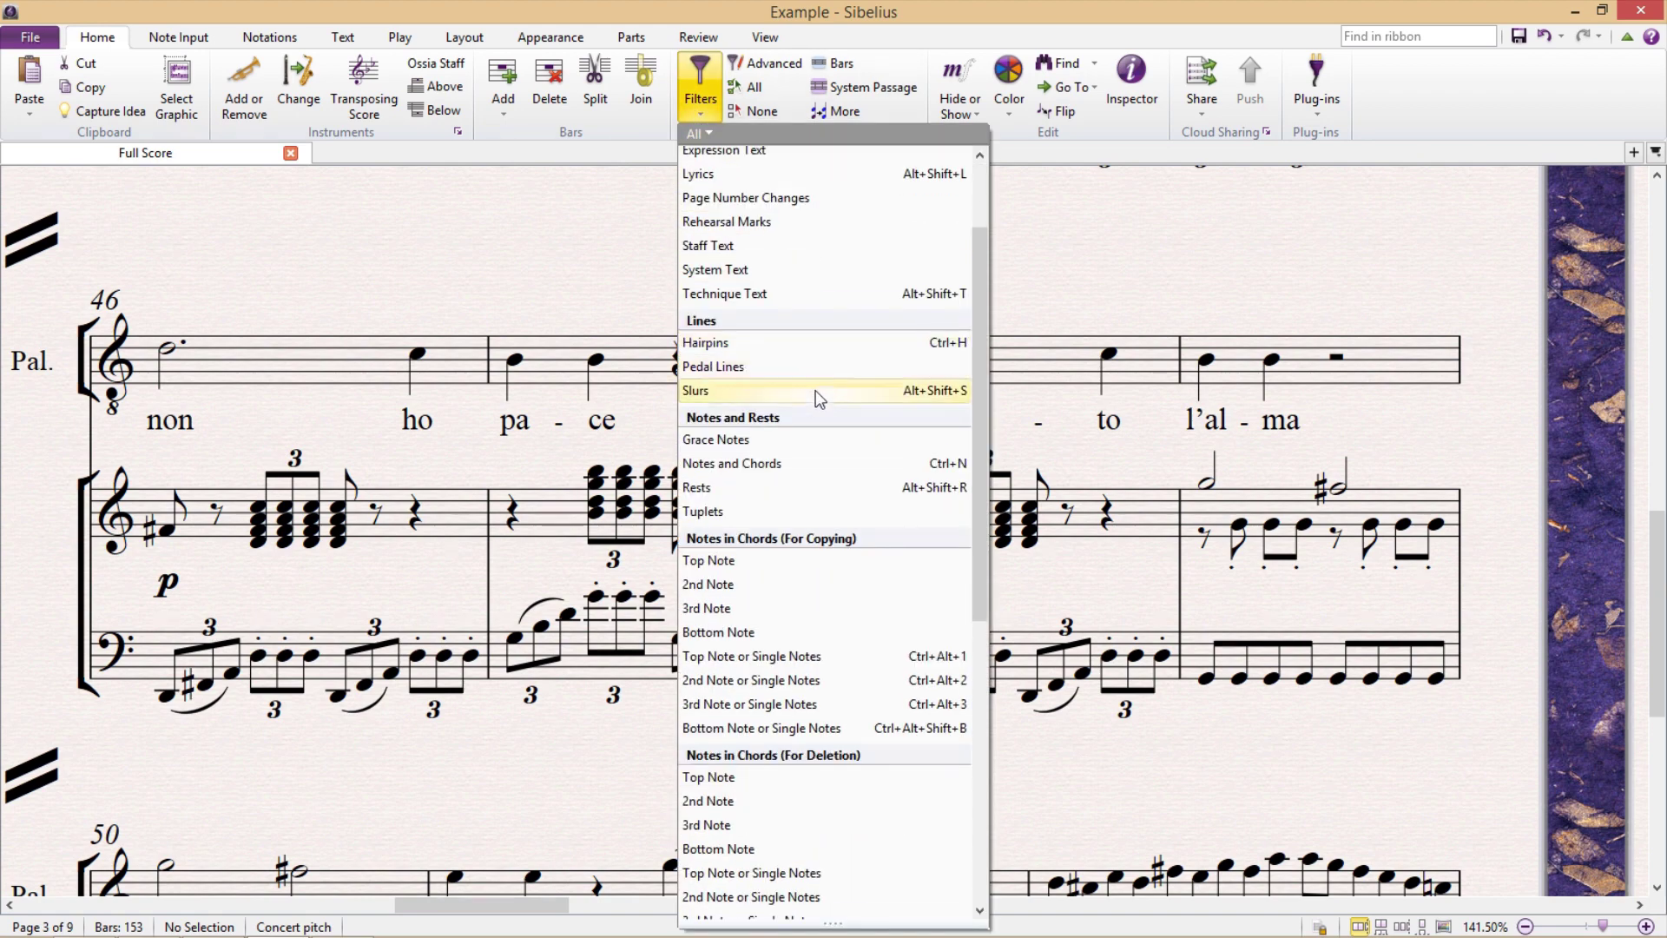
scroll(819, 430, down, 2)
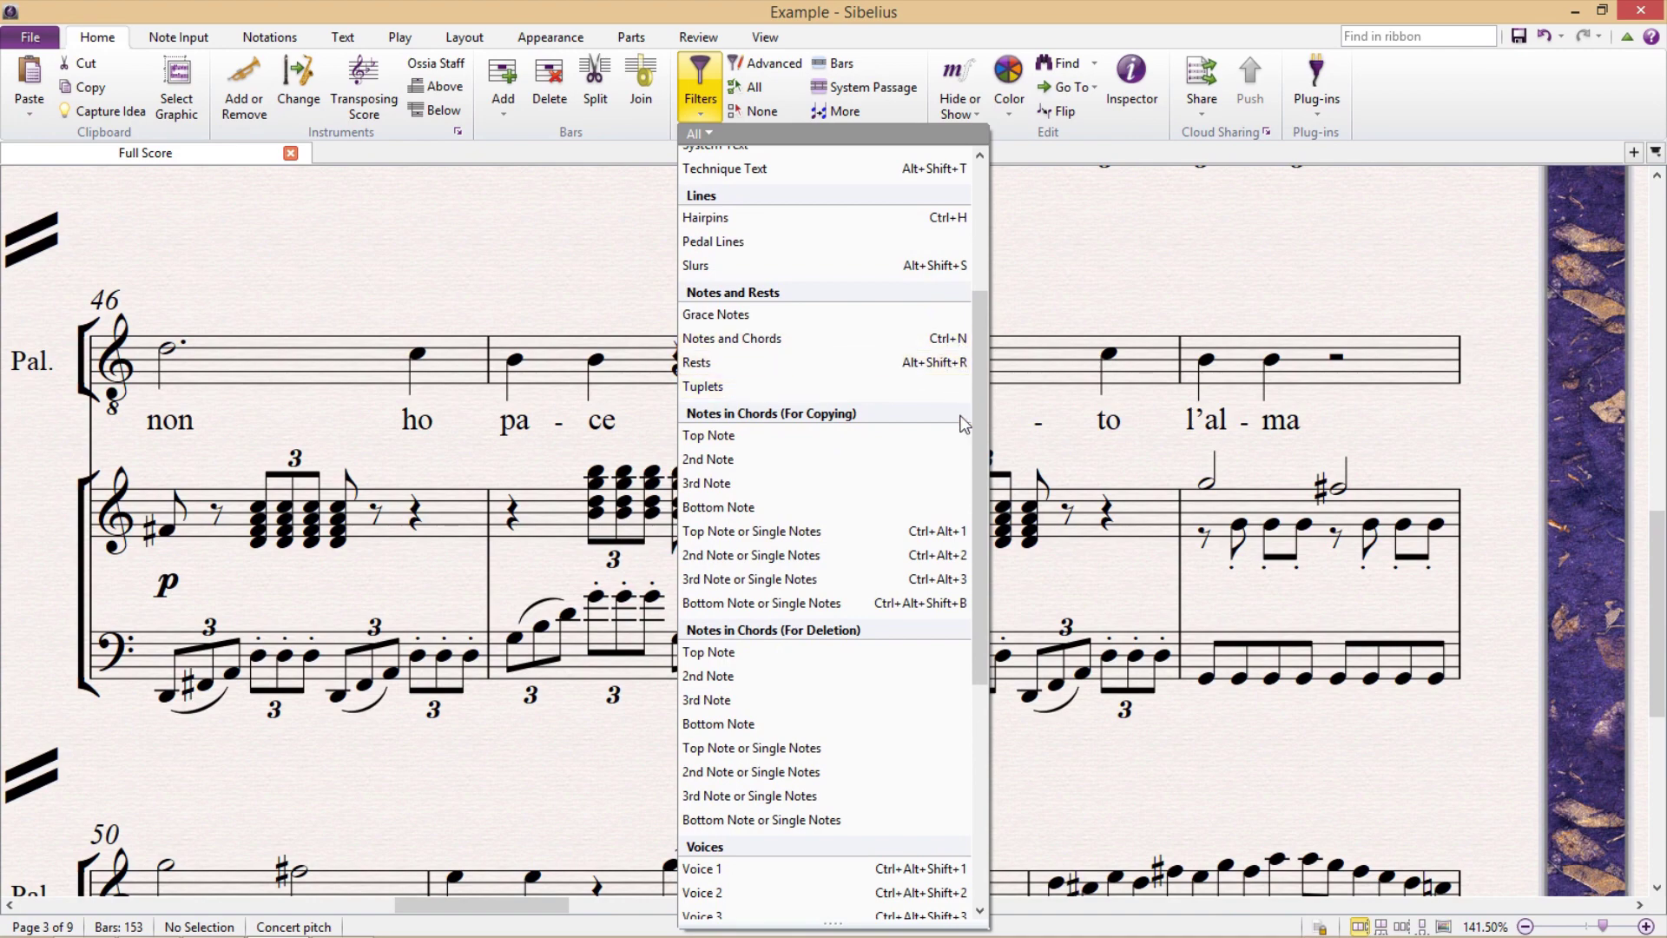
scroll(953, 502, up, 2)
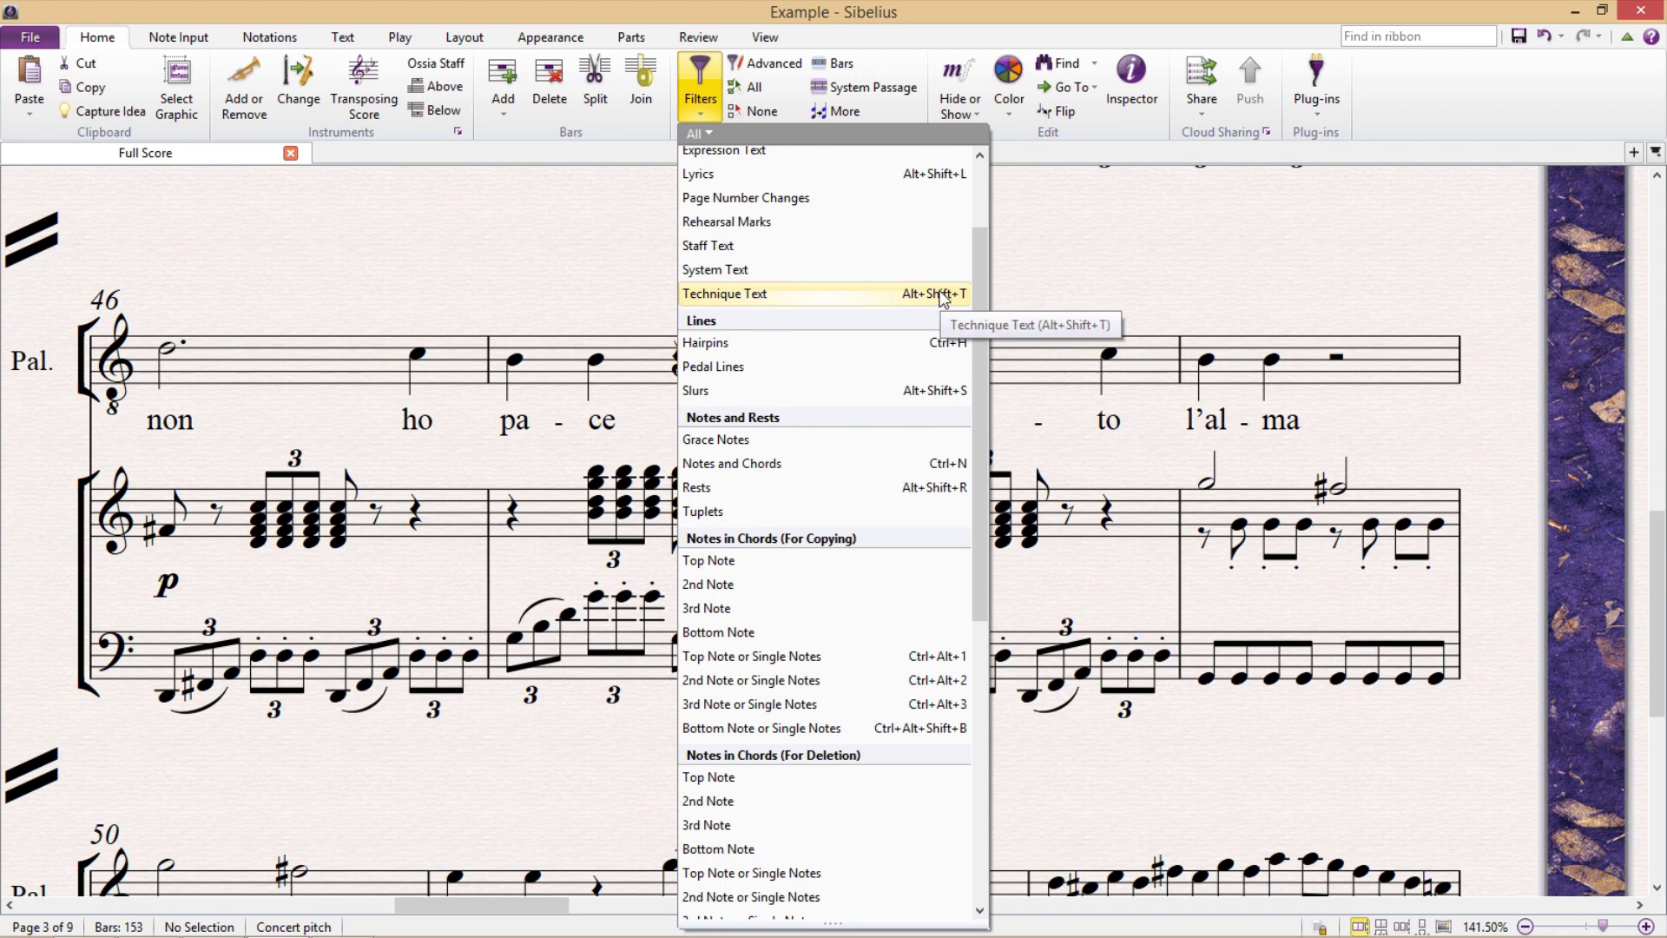
scroll(944, 295, up, 2)
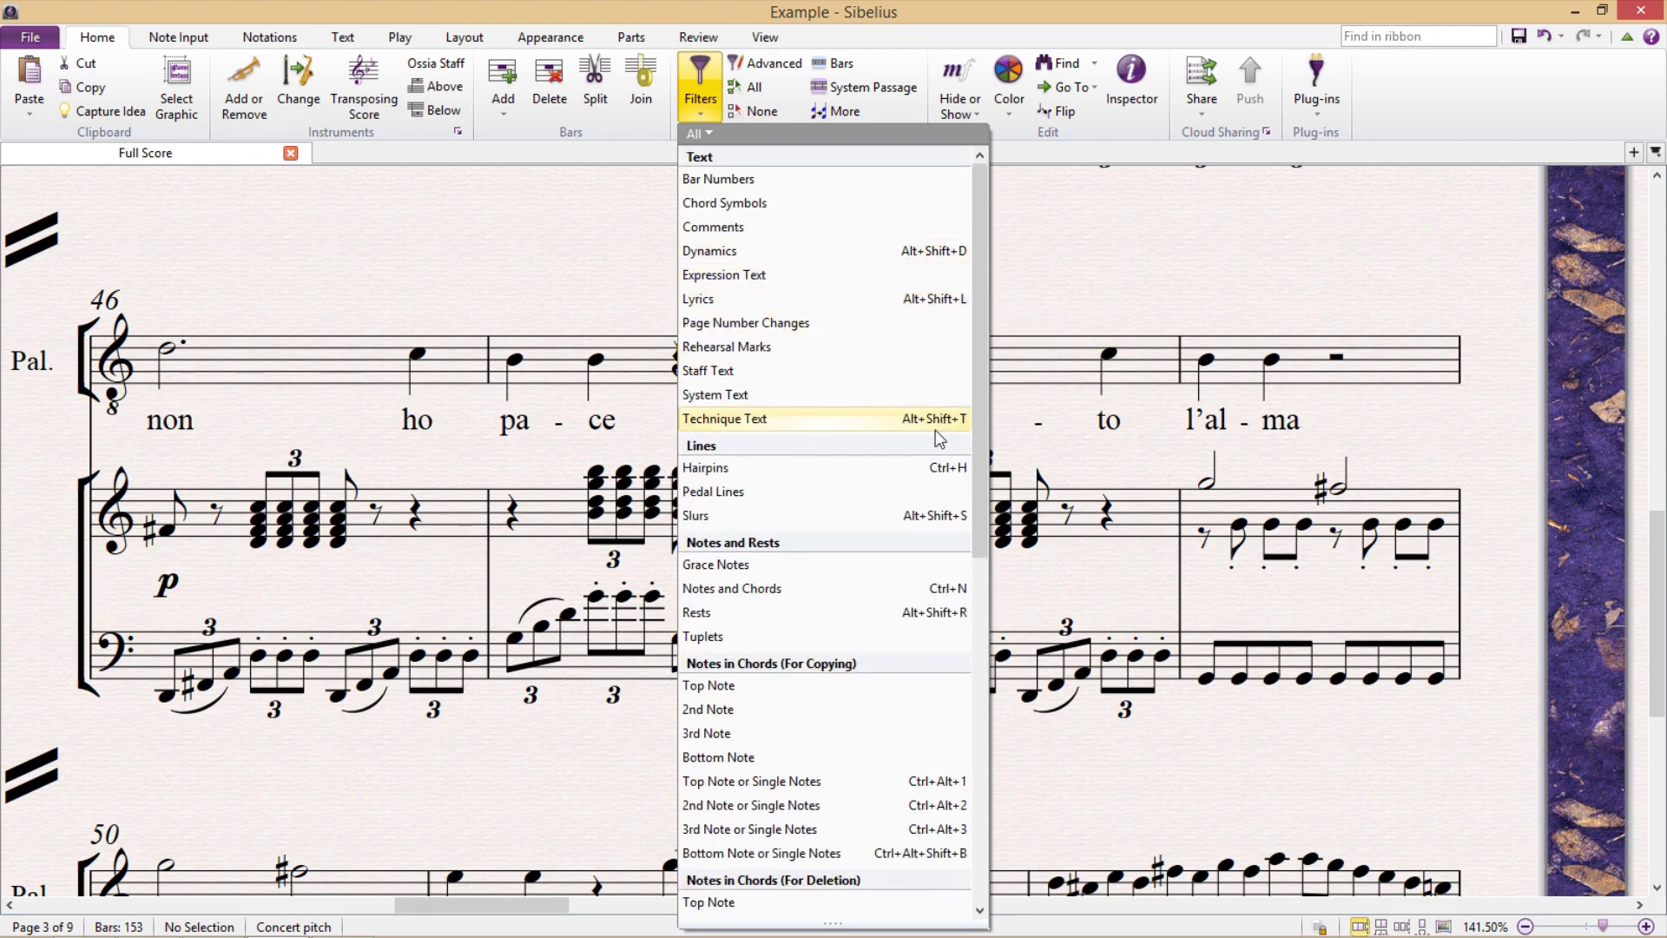
click(642, 304)
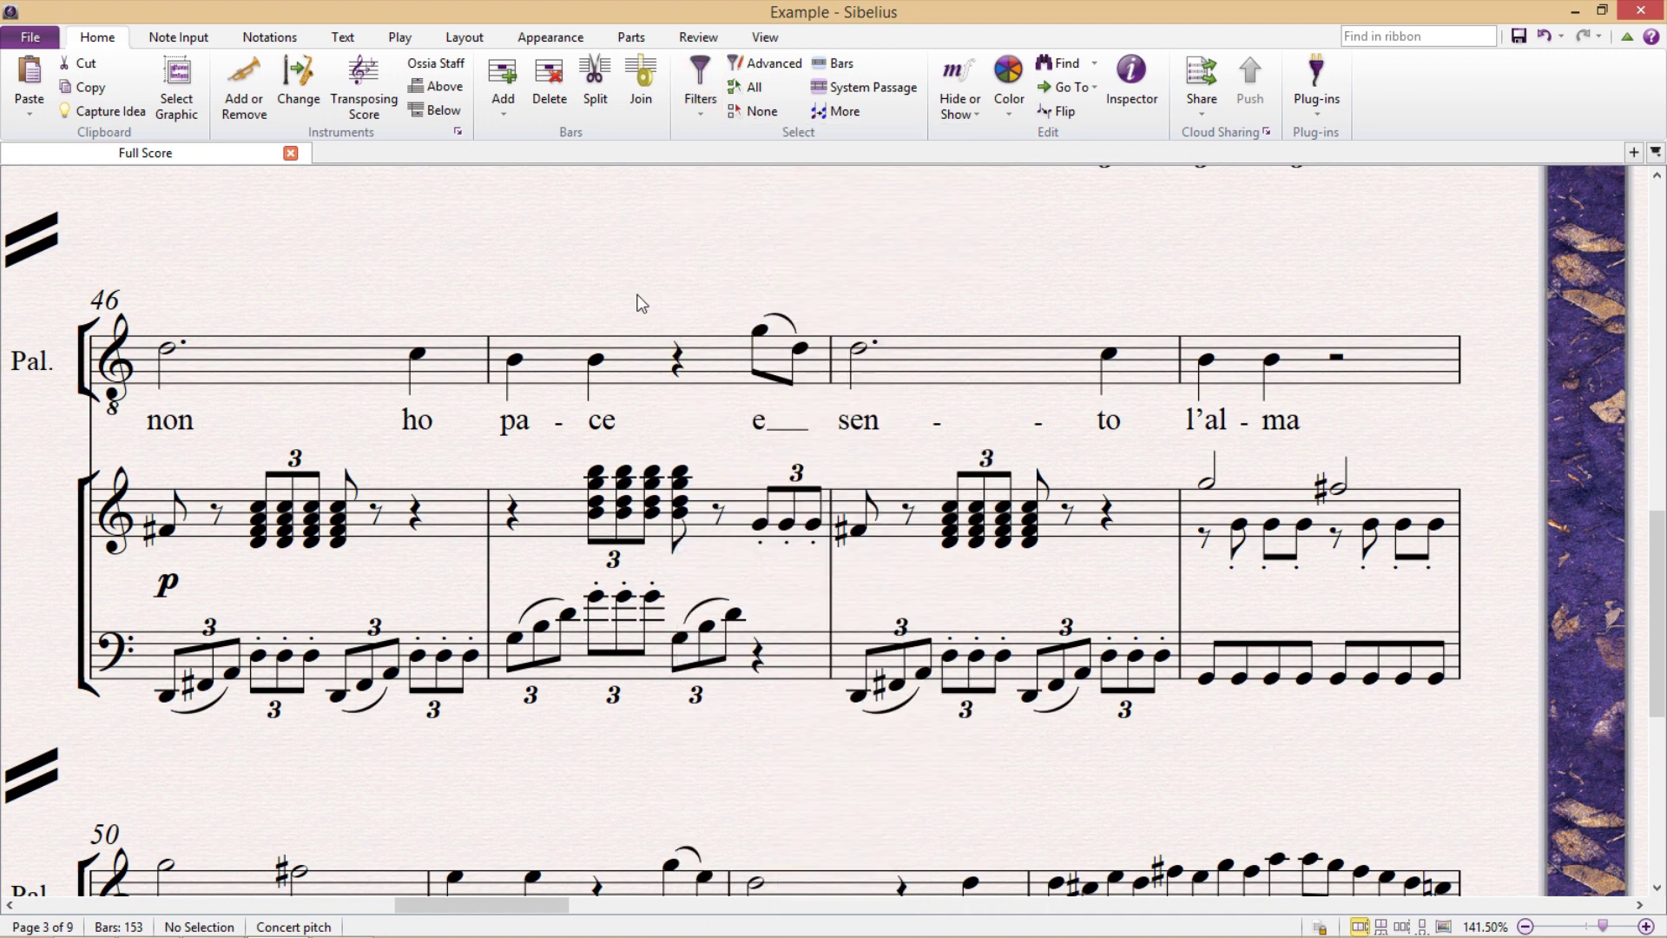
- From bar 47's first voice note, Tab through lyrics, rest and slur to bar 48's half note
click(519, 363)
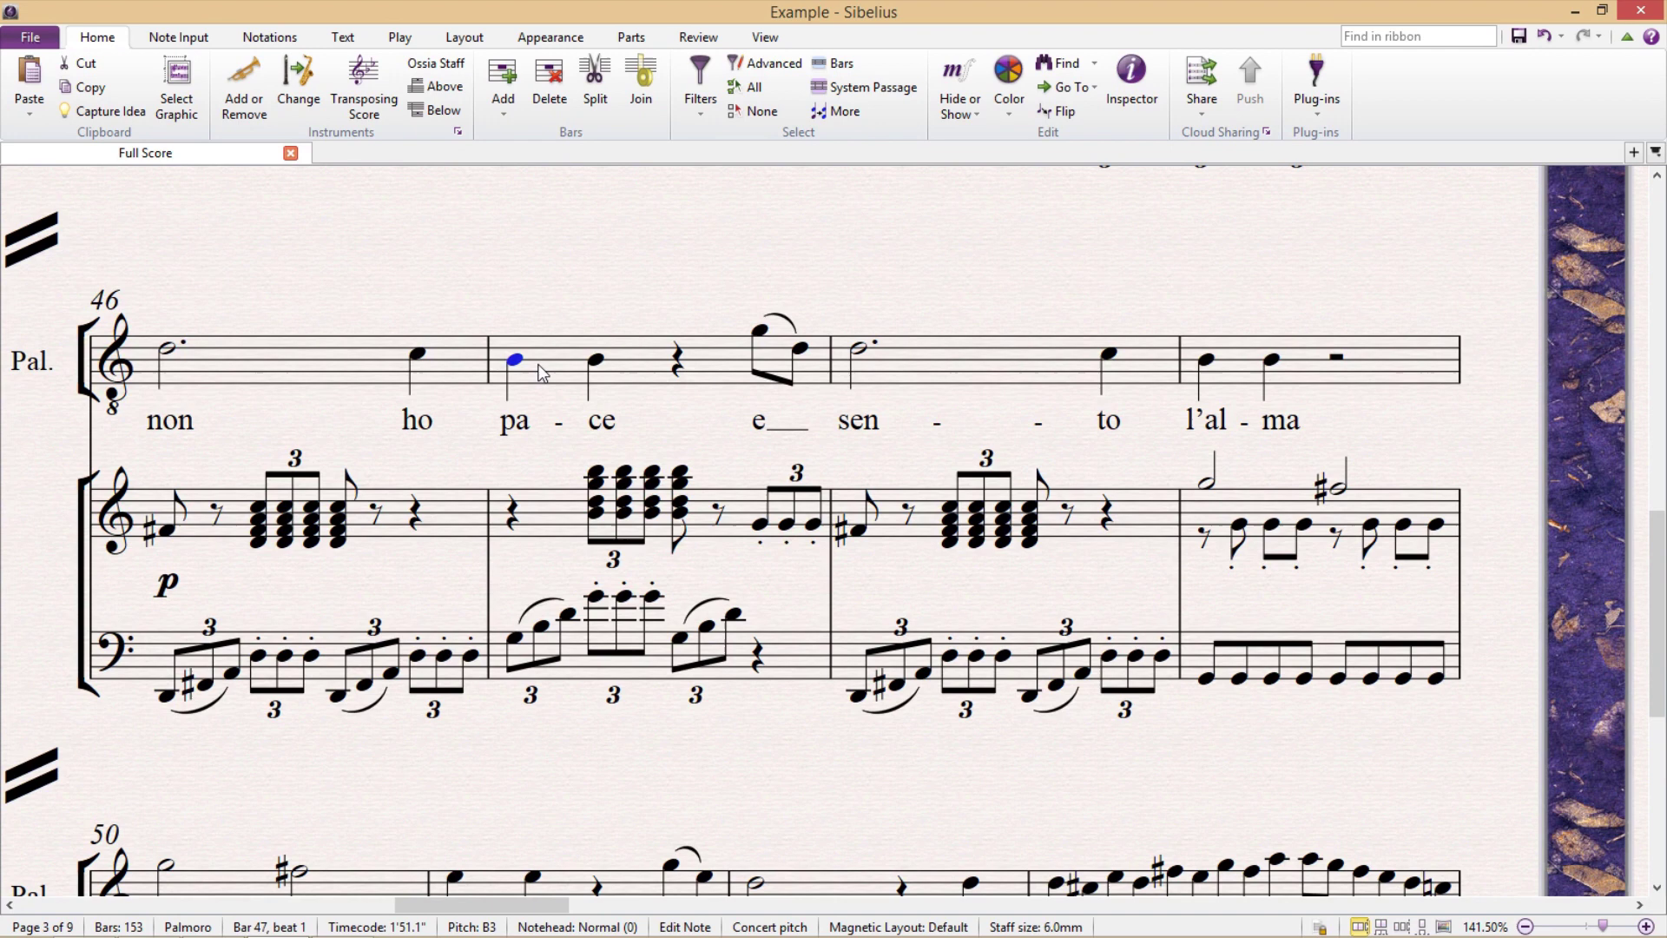
key(Tab)
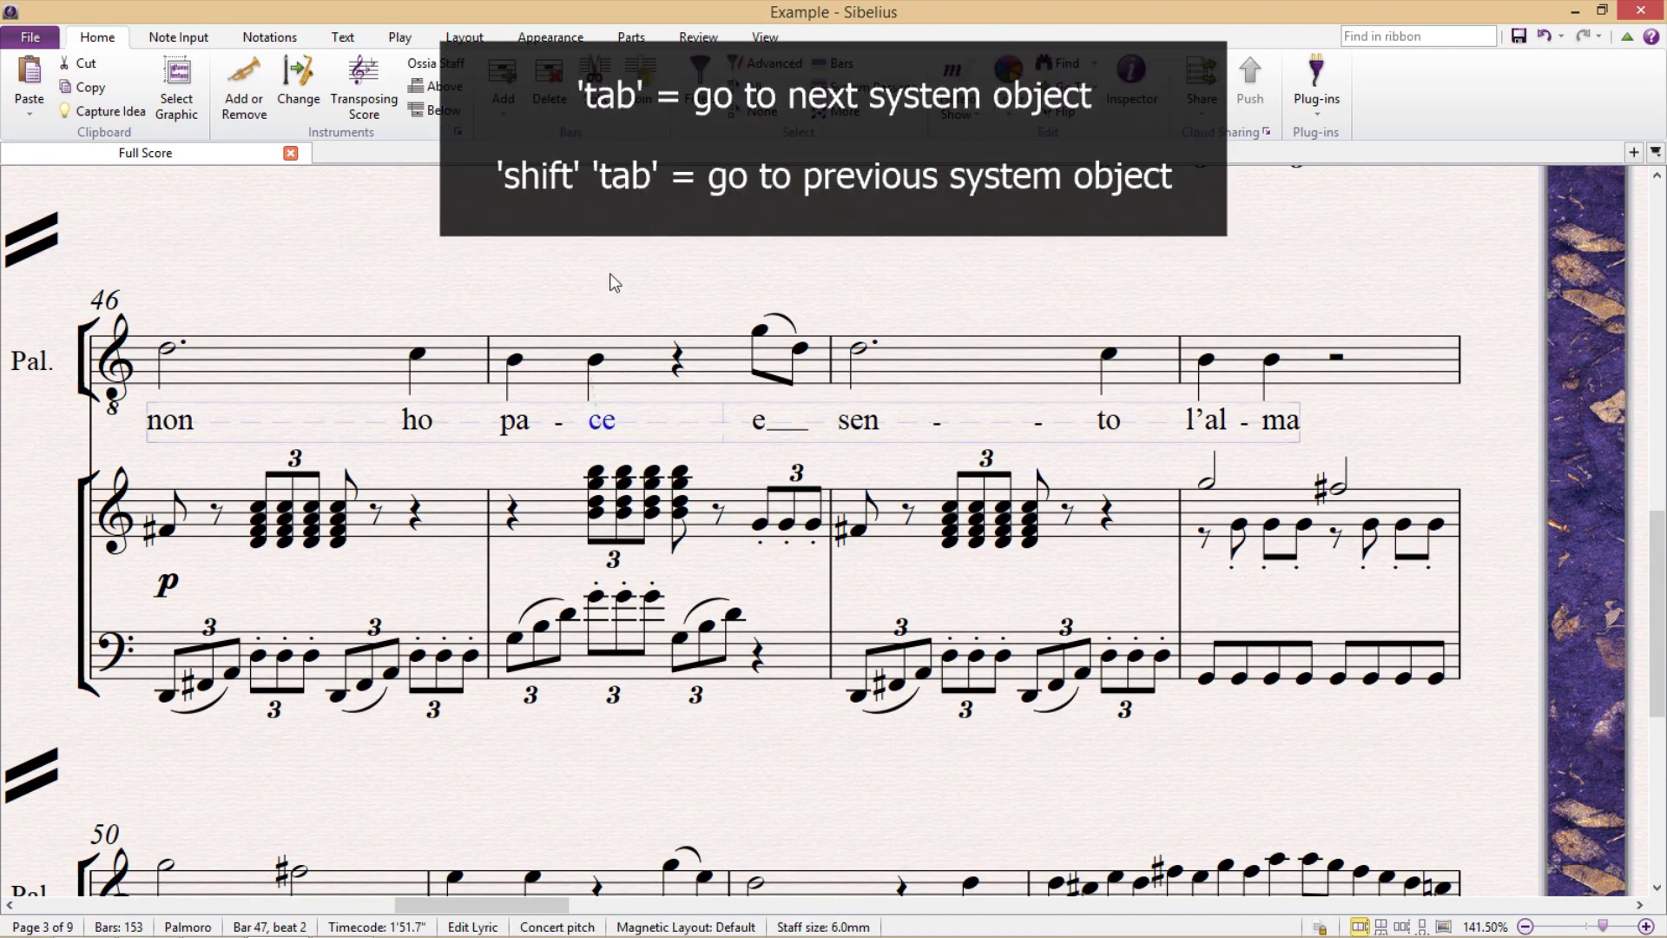
key(Tab)
key(Tab)
key(Tab)
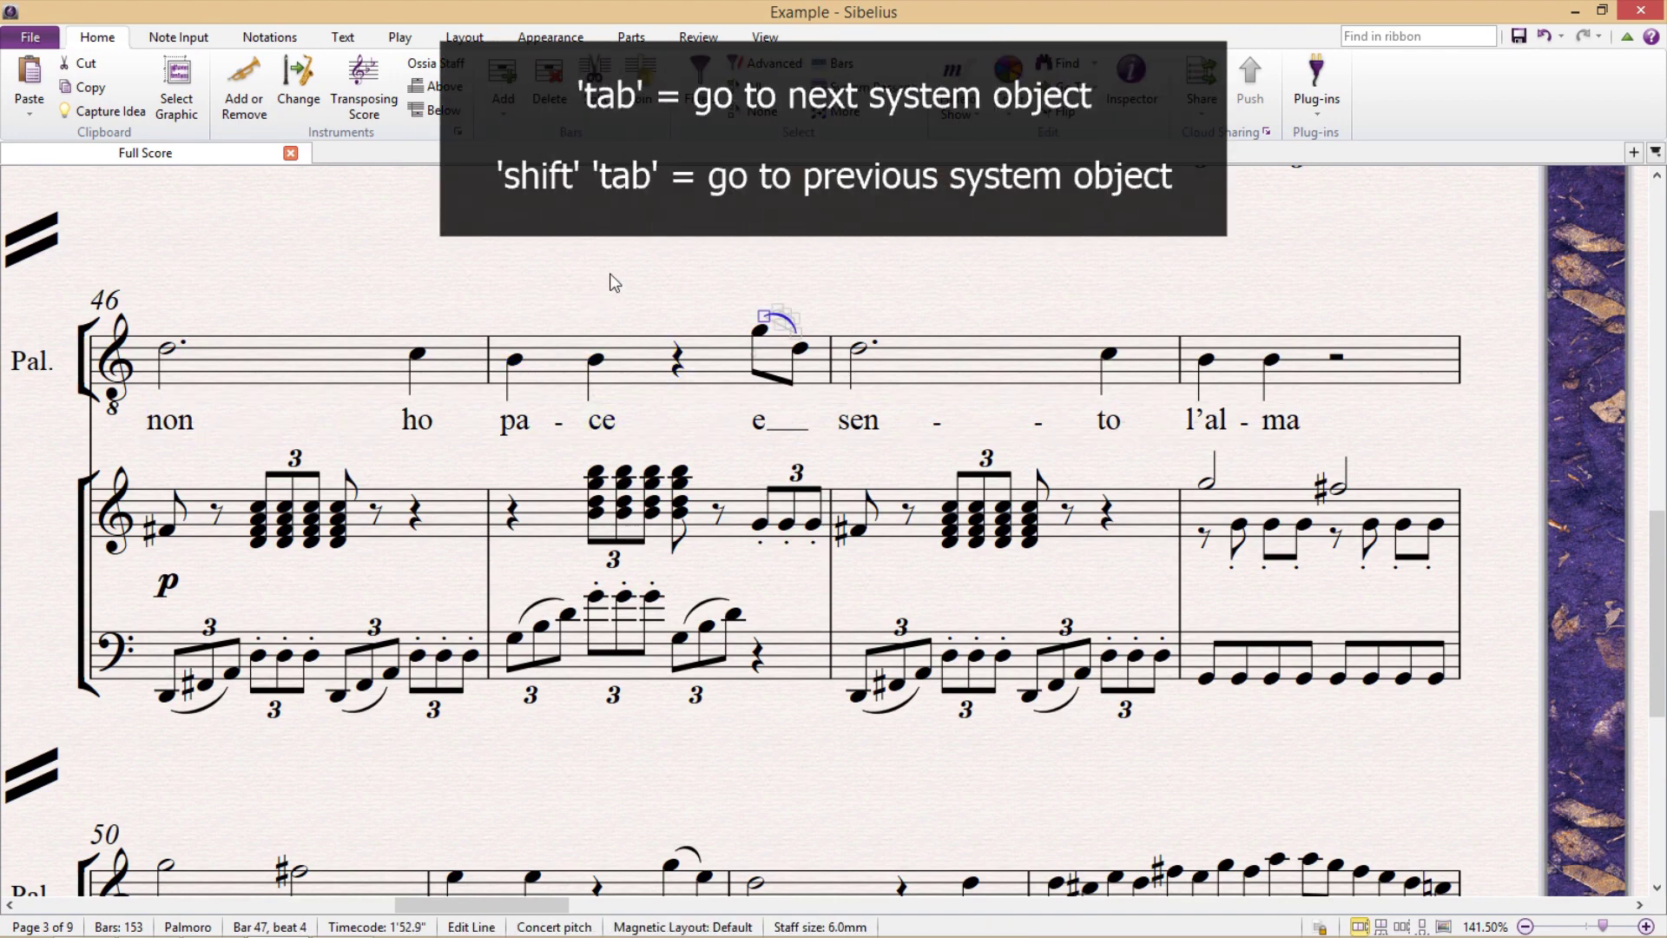
key(Tab)
key(Tab)
key(Tab)
key(Tab)
key(Tab)
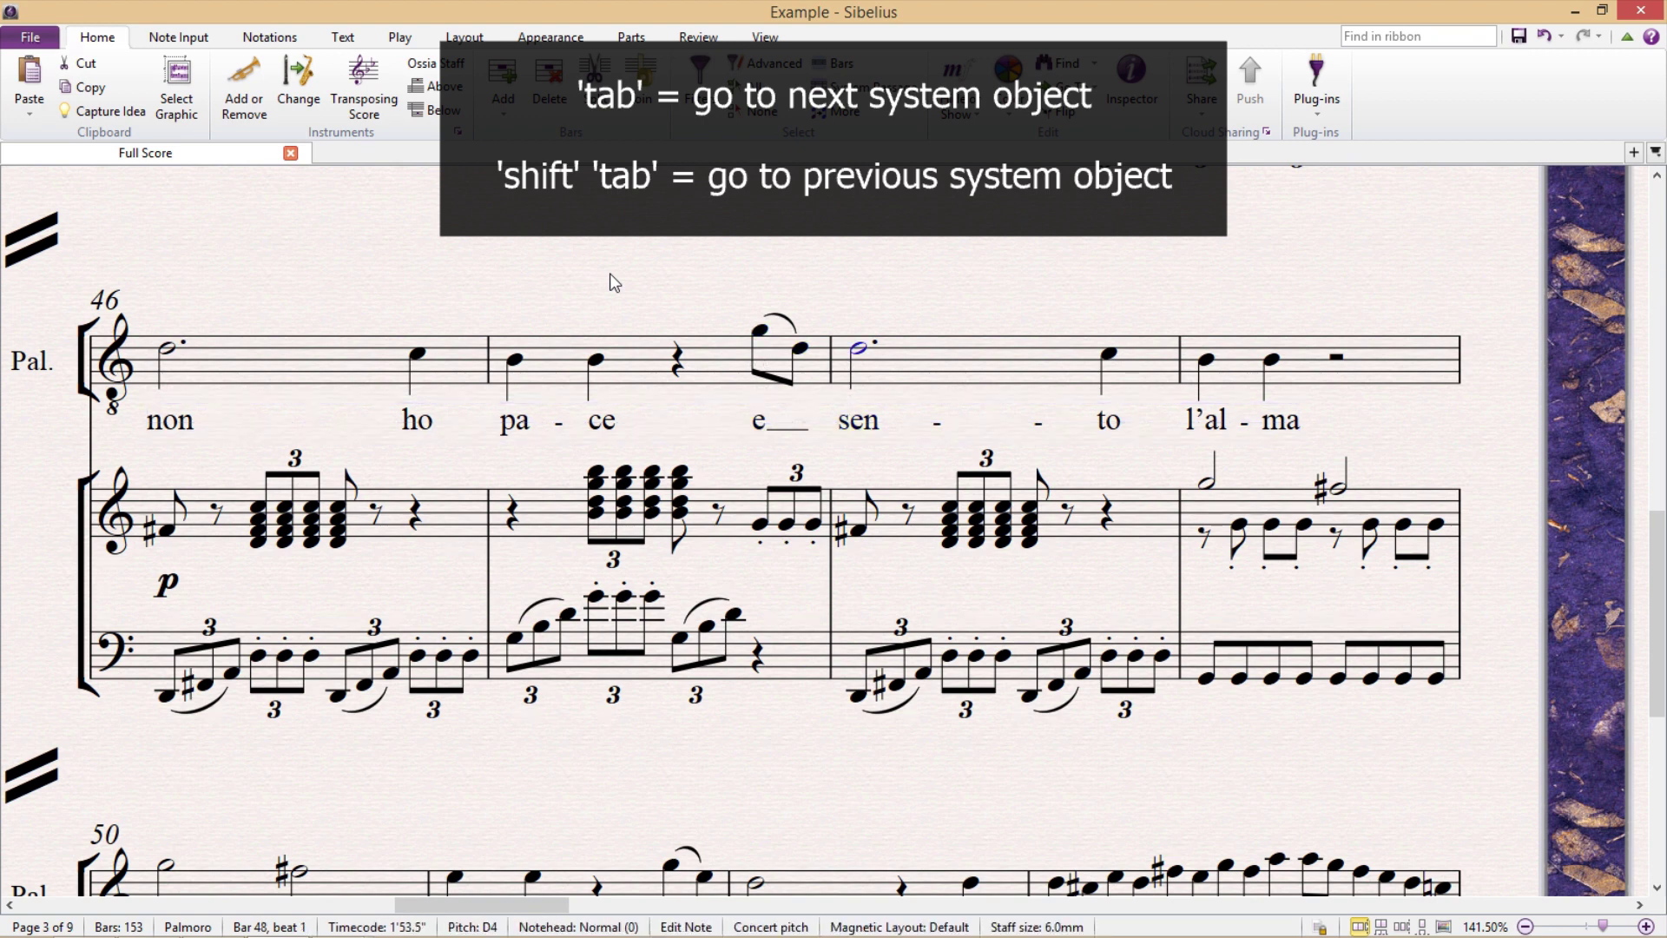
key(shift+Tab)
key(shift+Tab)
key(shift+Tab)
key(shift+Tab)
key(shift+Tab)
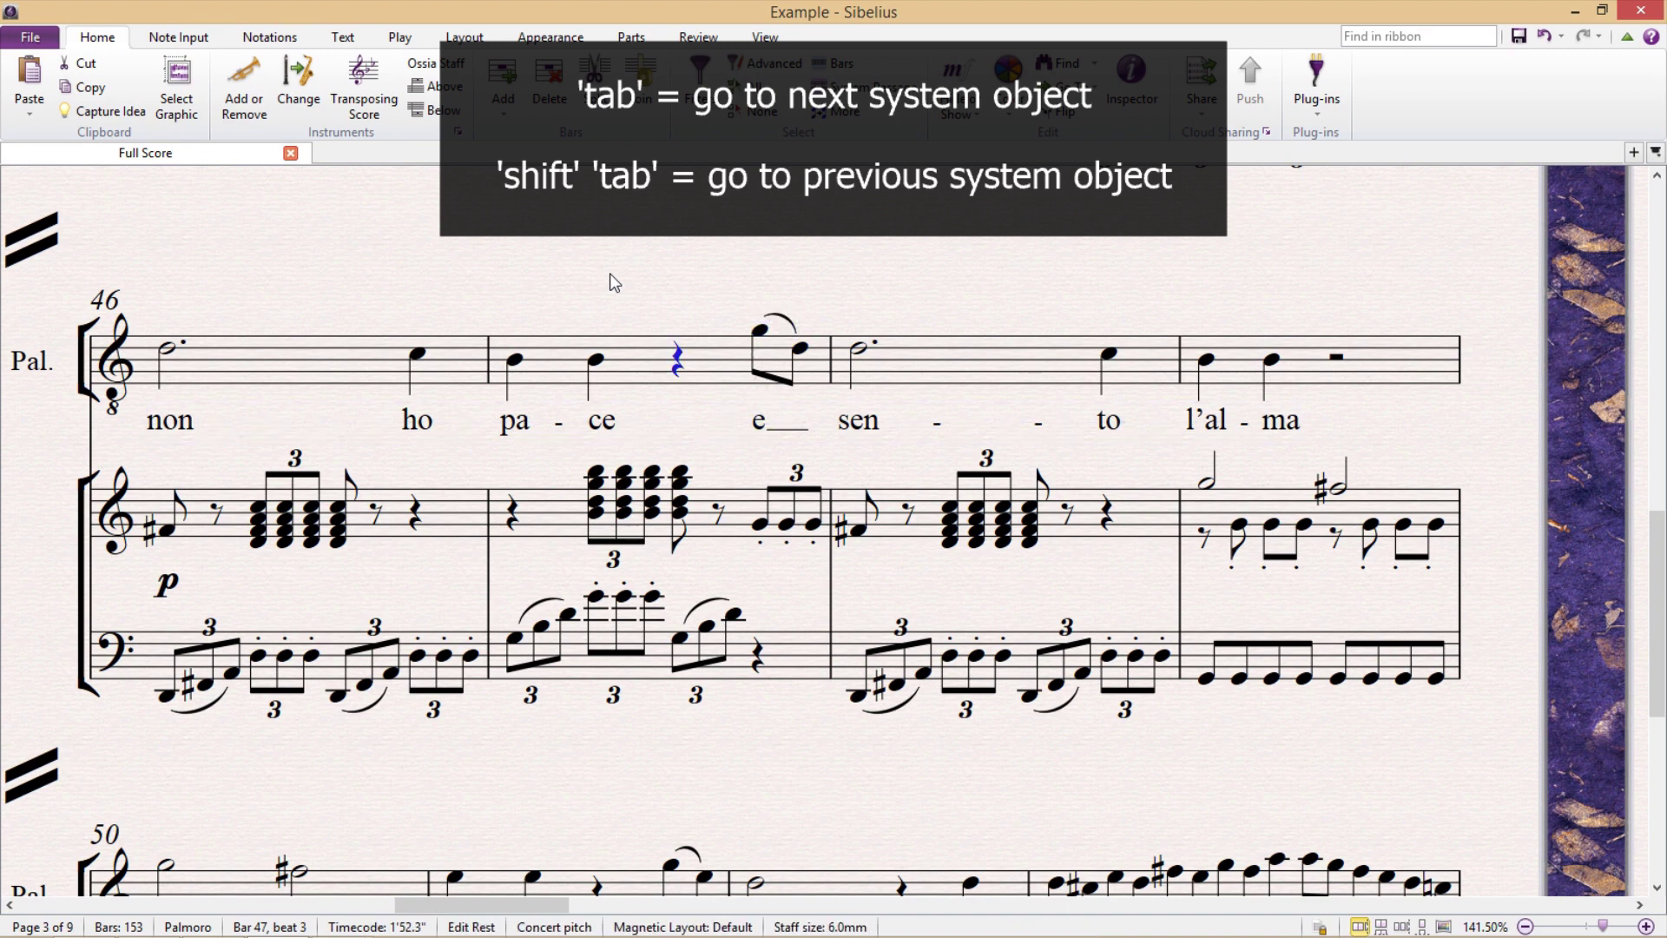
key(shift+Tab)
key(shift+Tab)
key(shift+Tab)
key(shift+Tab)
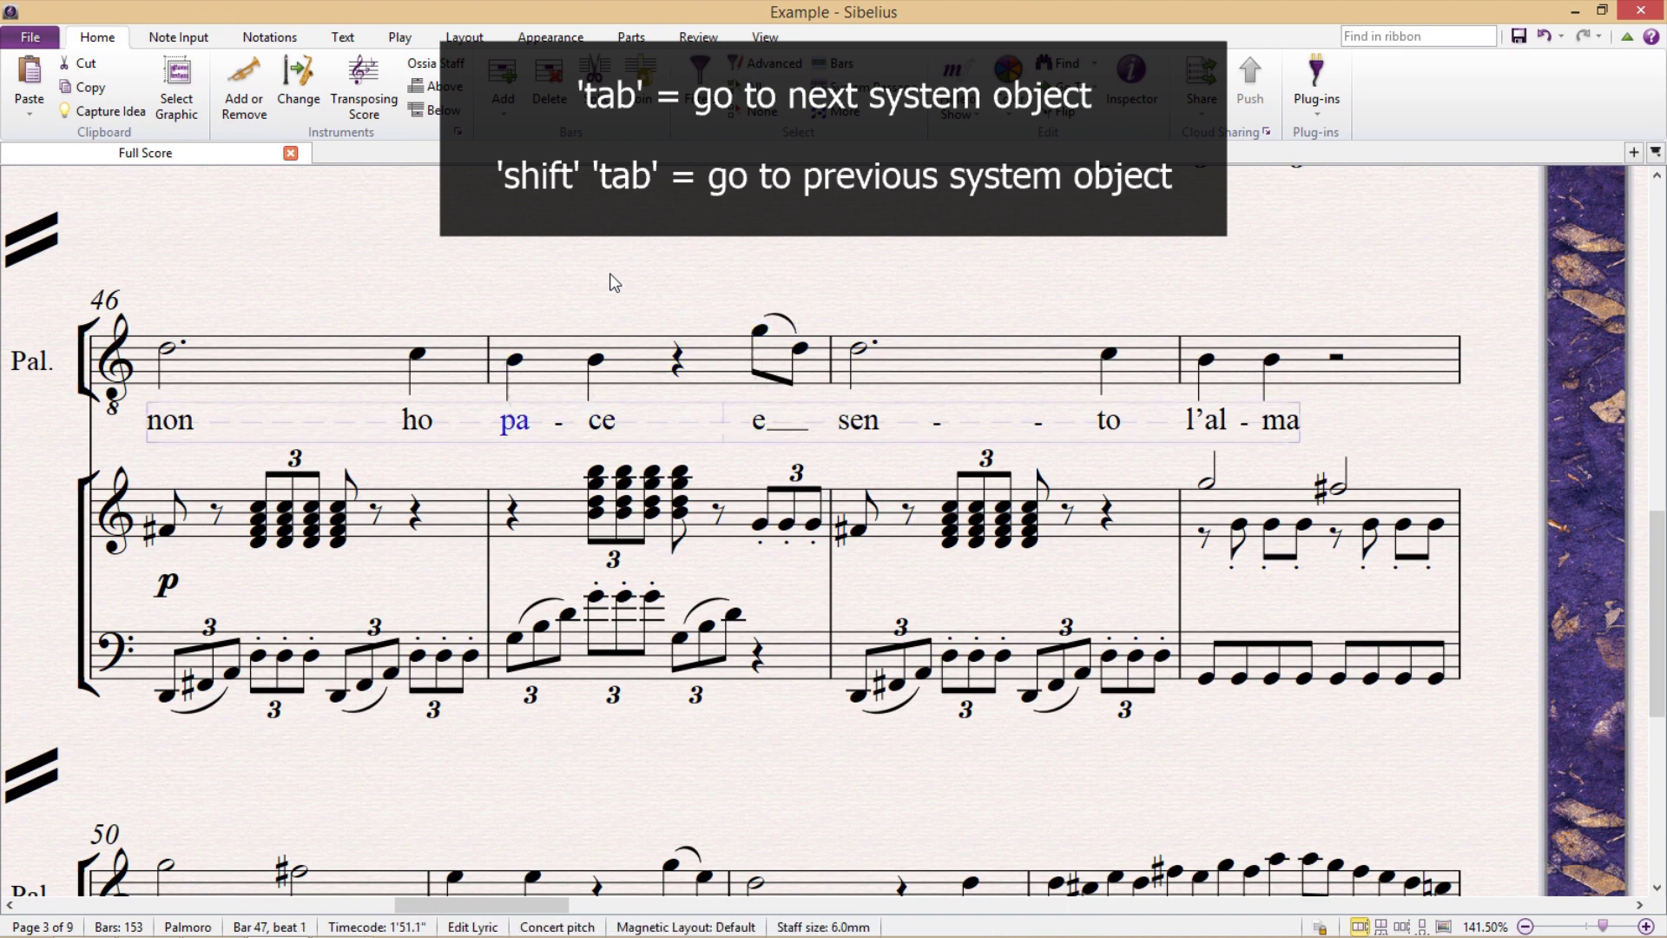
key(shift+Tab)
key(shift+Tab)
key(shift+Tab)
key(shift+Tab)
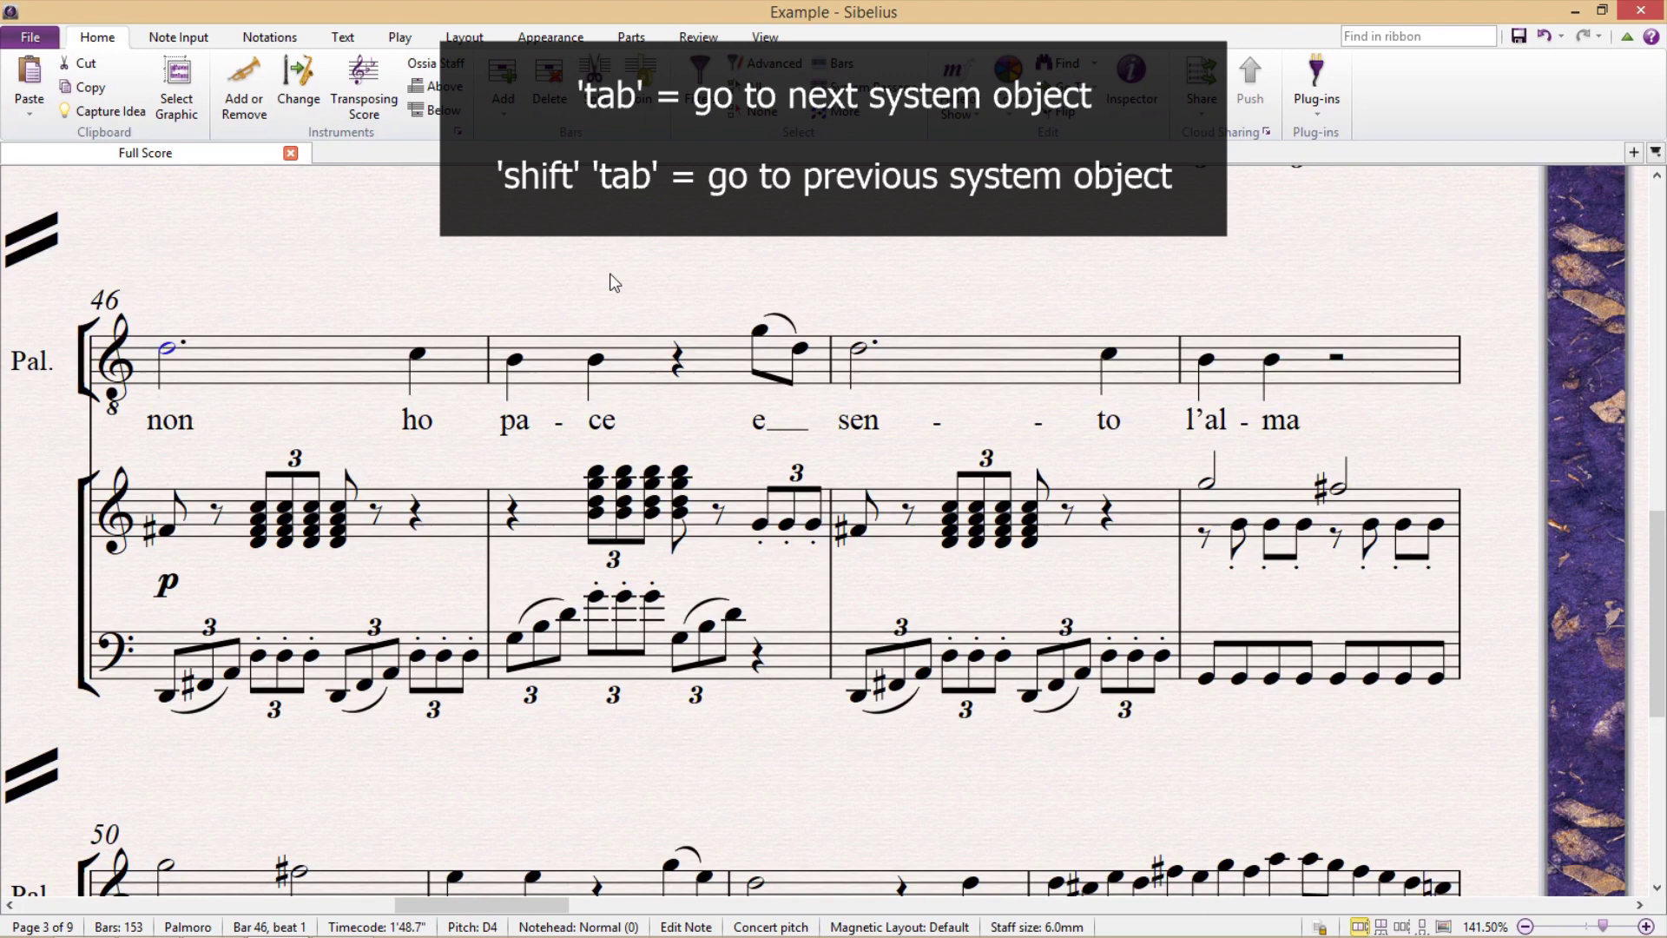
key(Tab)
key(Tab)
key(Tab)
key(Tab)
key(Tab)
key(Tab)
key(Tab)
key(Tab)
key(Tab)
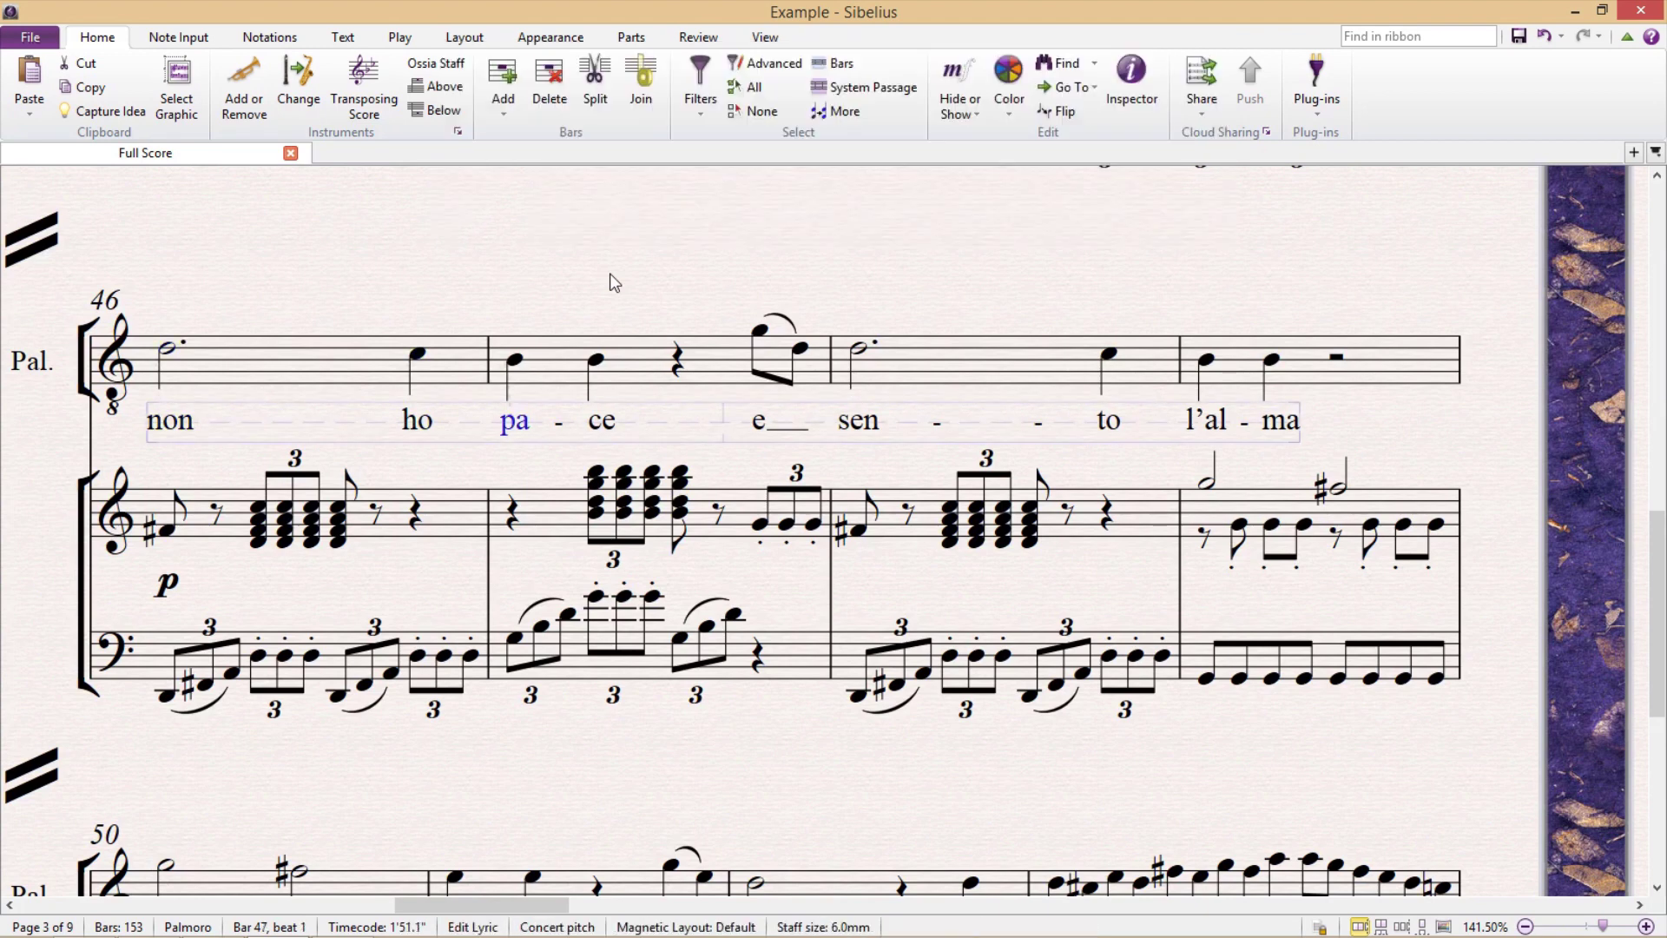
key(Tab)
key(Tab)
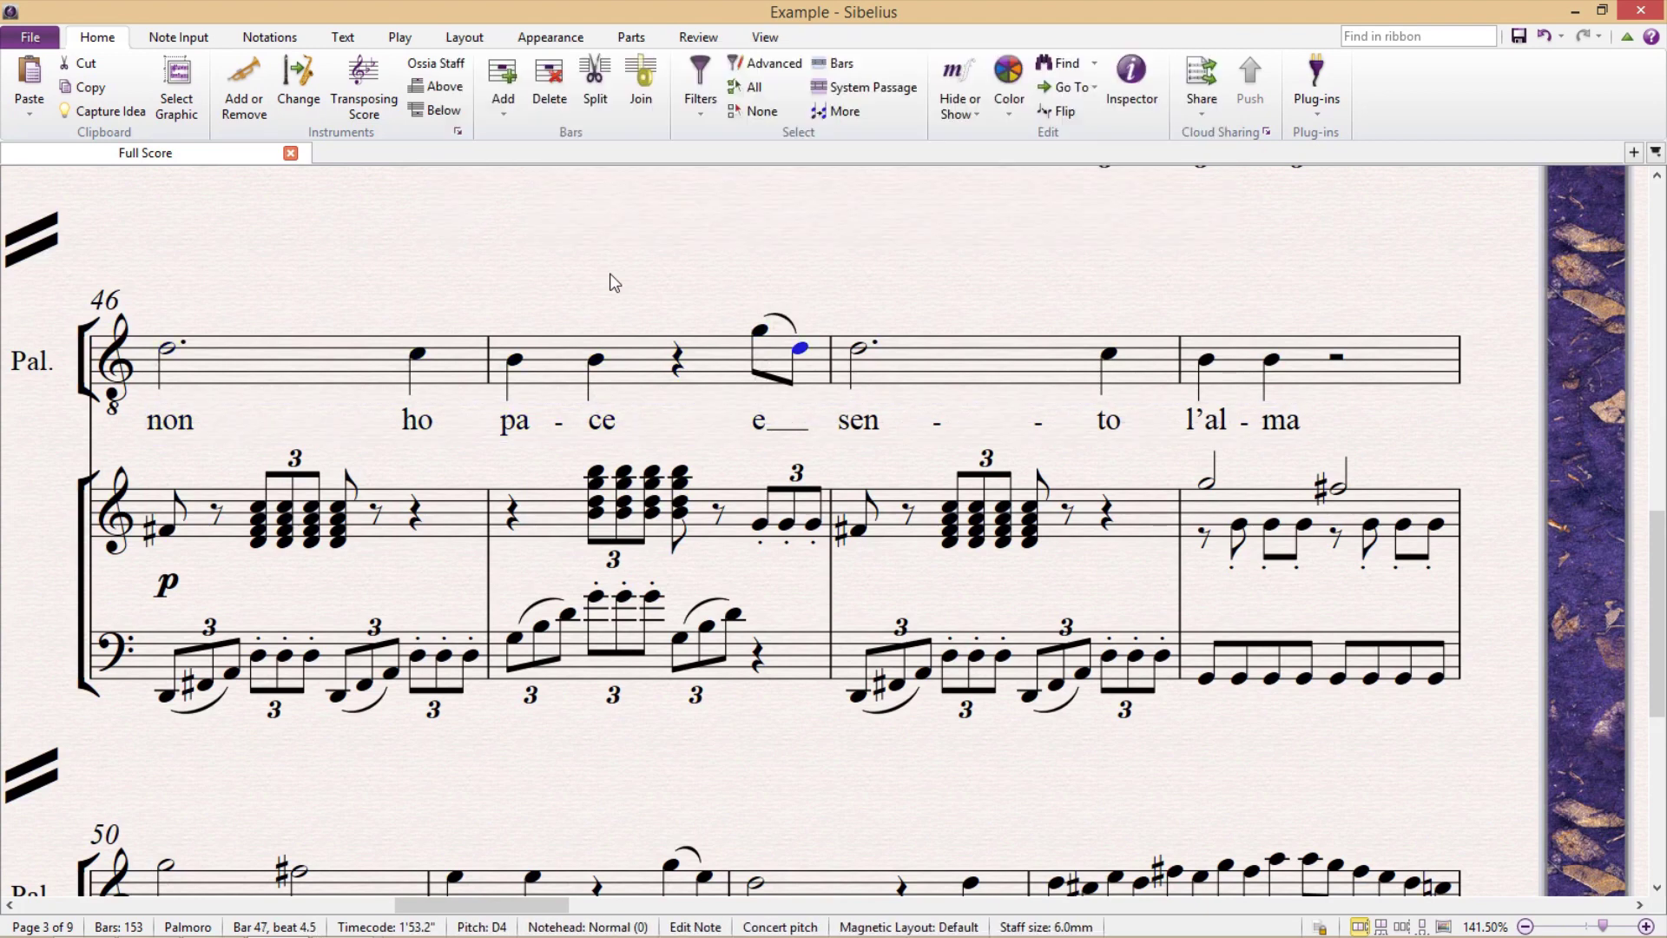
key(Tab)
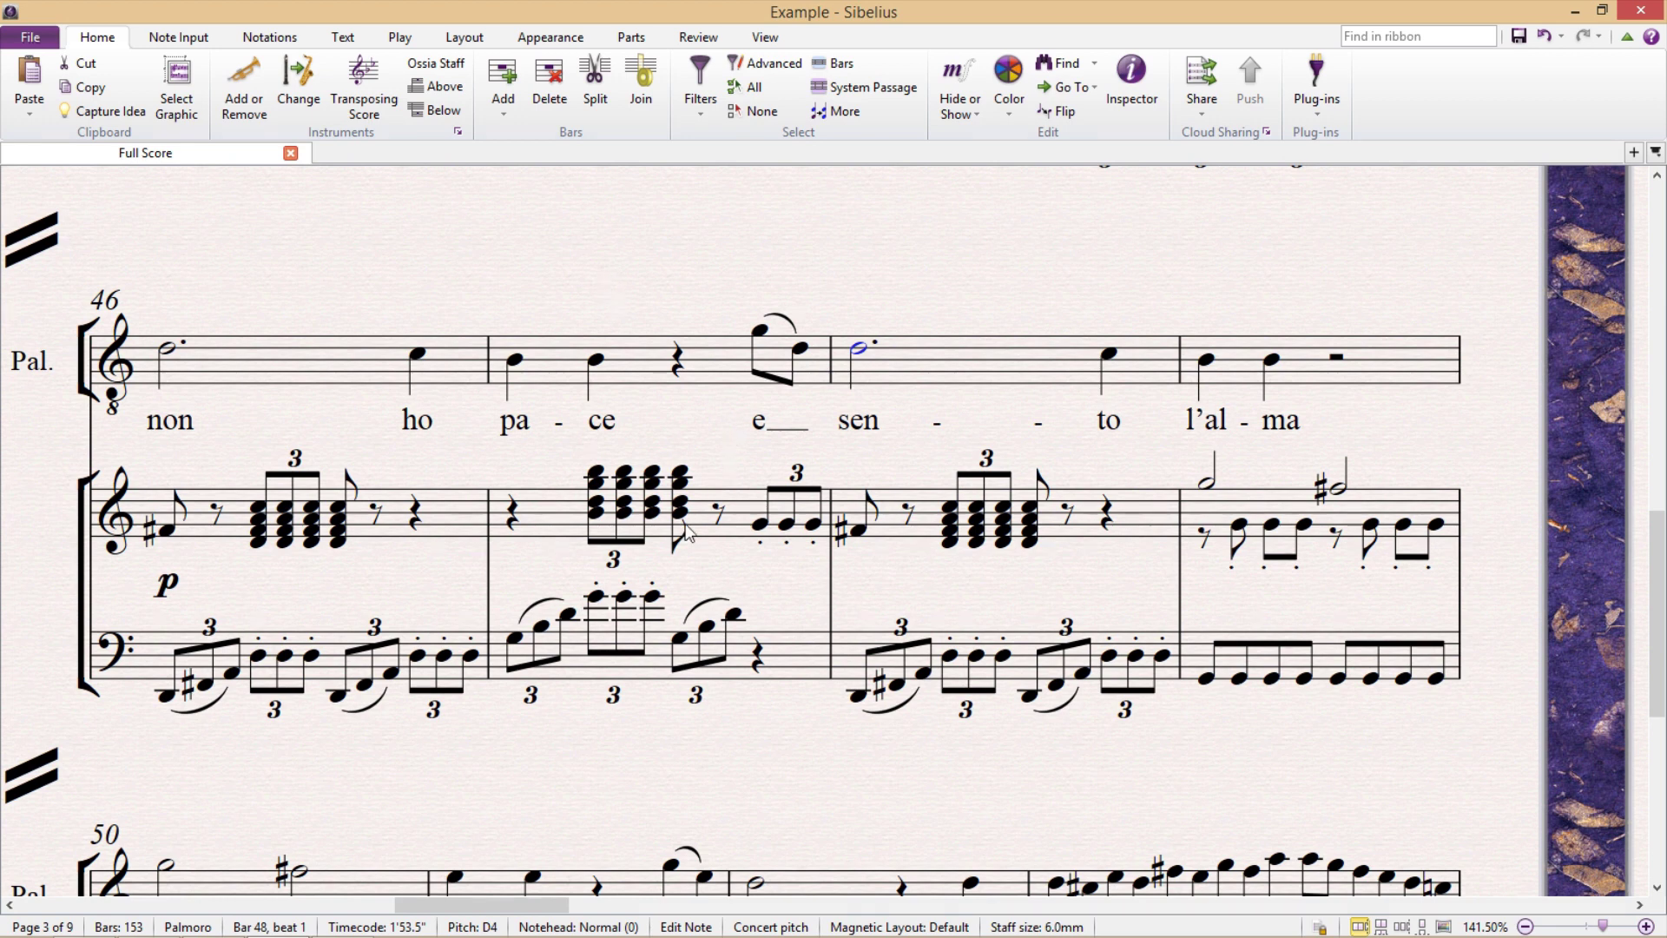
- Select bar 47's first bass note, zoom out, and jump bar by bar with Ctrl+arrows
click(518, 641)
key(ctrl+minus)
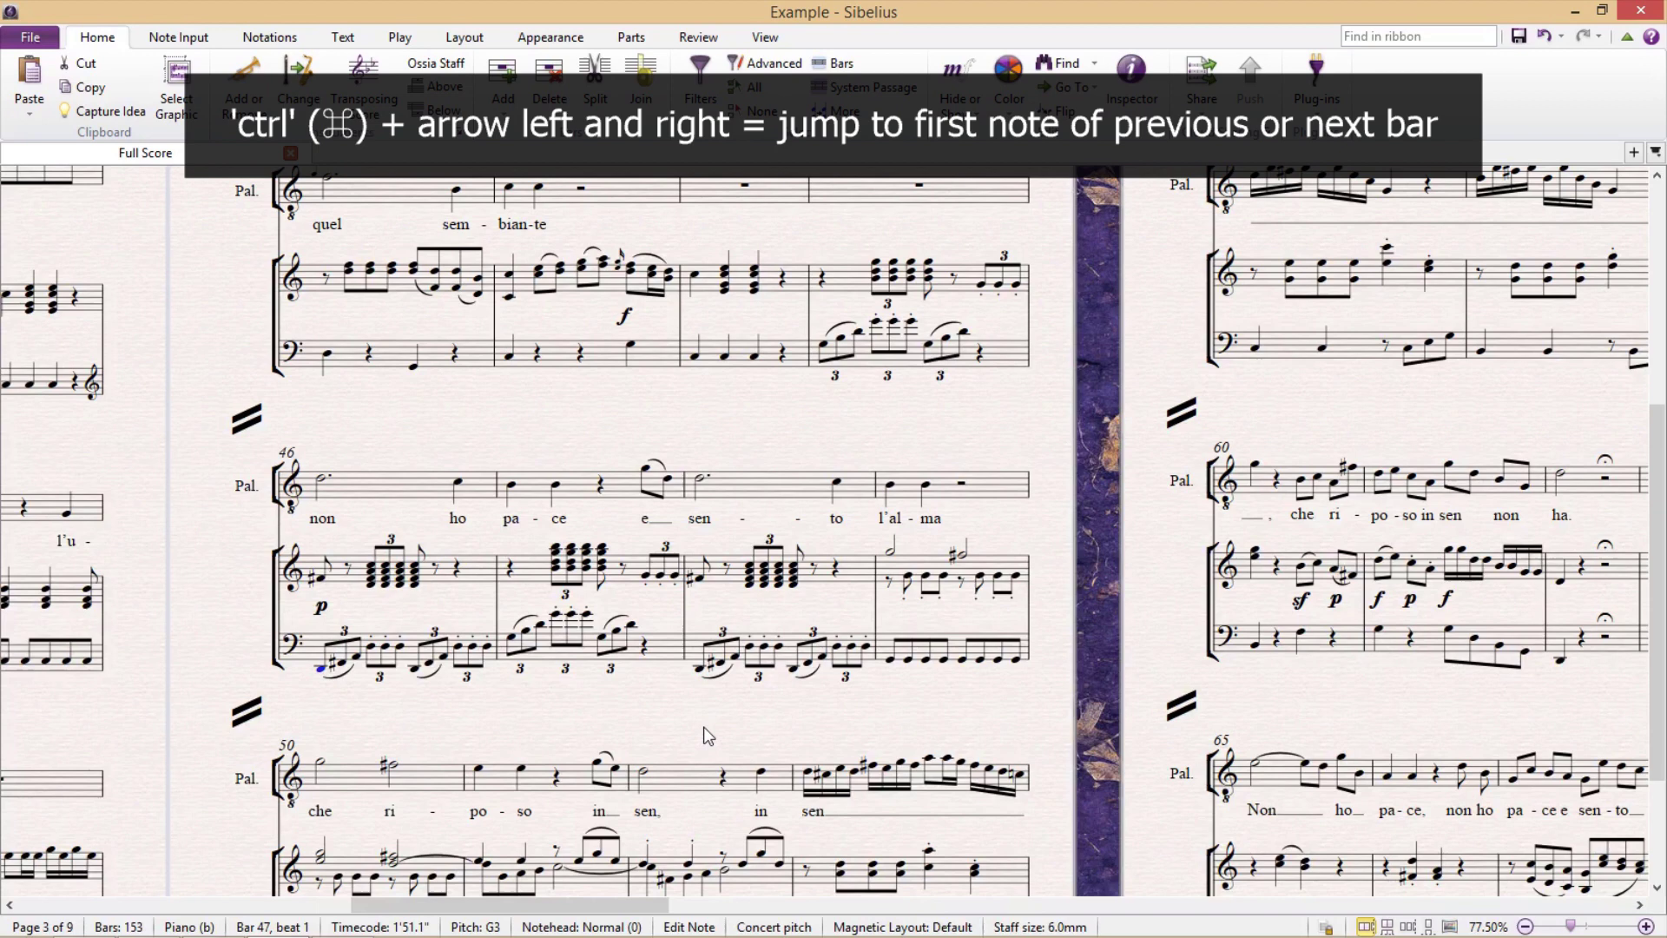
key(ctrl+Right)
key(ctrl+Left)
key(ctrl+Left)
key(ctrl+Left)
key(ctrl+Left)
key(ctrl+Right)
key(ctrl+Right)
key(ctrl+Right)
key(ctrl+Right)
key(ctrl+Right)
key(ctrl+Right)
key(ctrl+Right)
key(ctrl+Right)
key(ctrl+Right)
key(ctrl+Right)
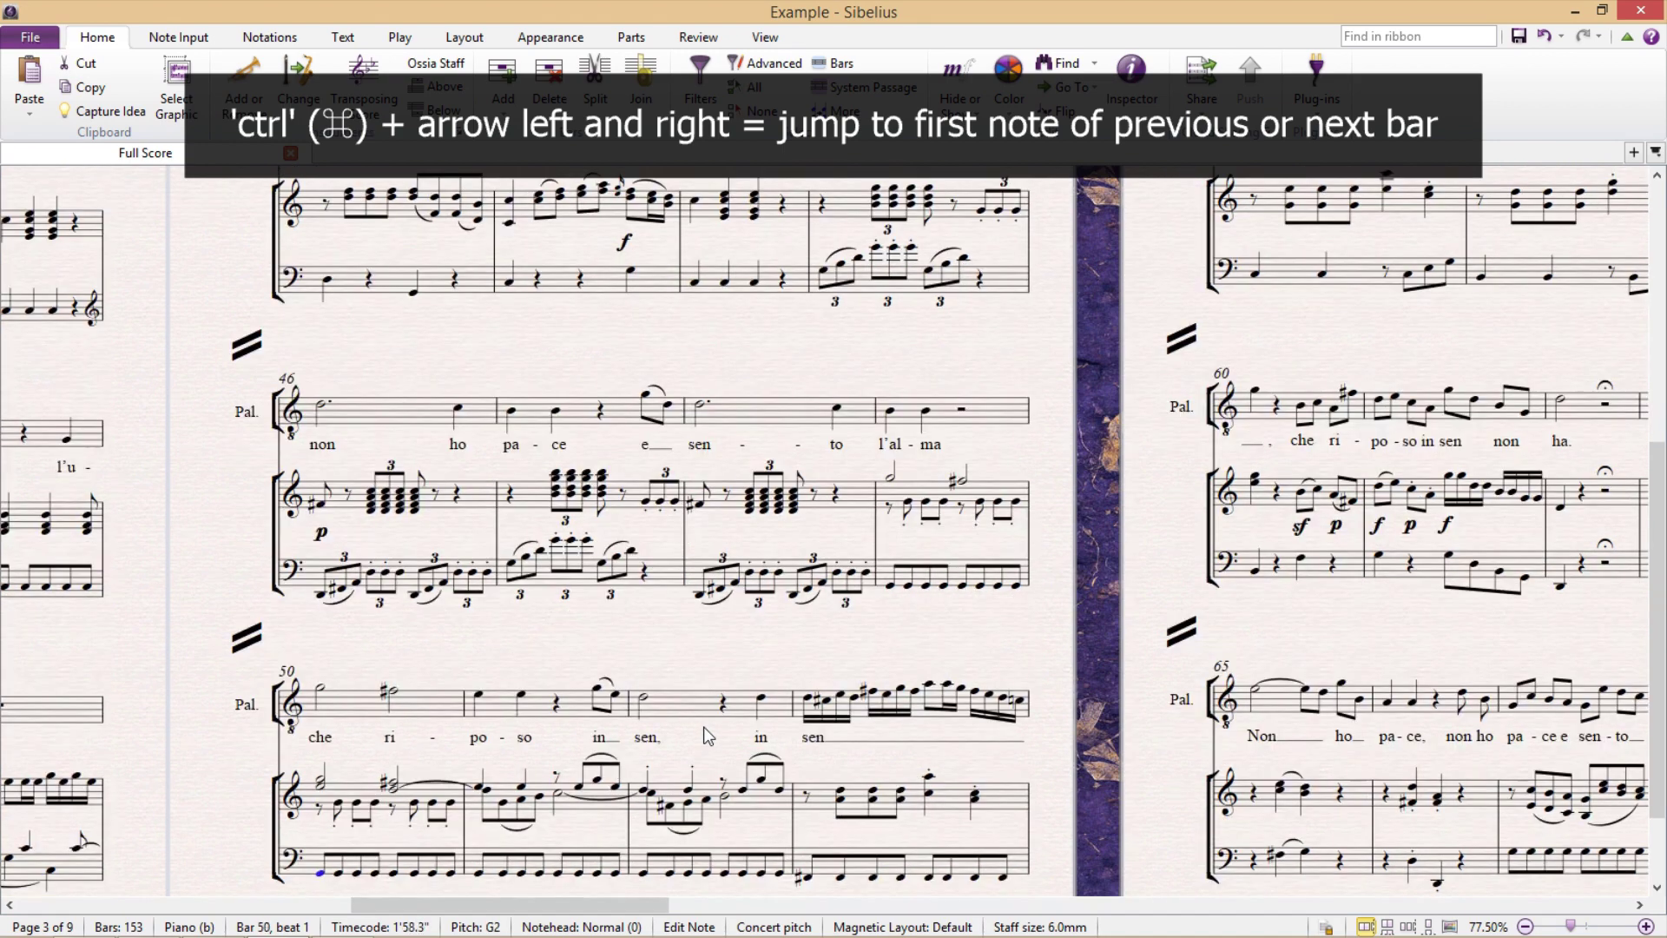
key(ctrl+Right)
key(ctrl+Right)
key(ctrl+Right)
key(ctrl+Right)
key(ctrl+Right)
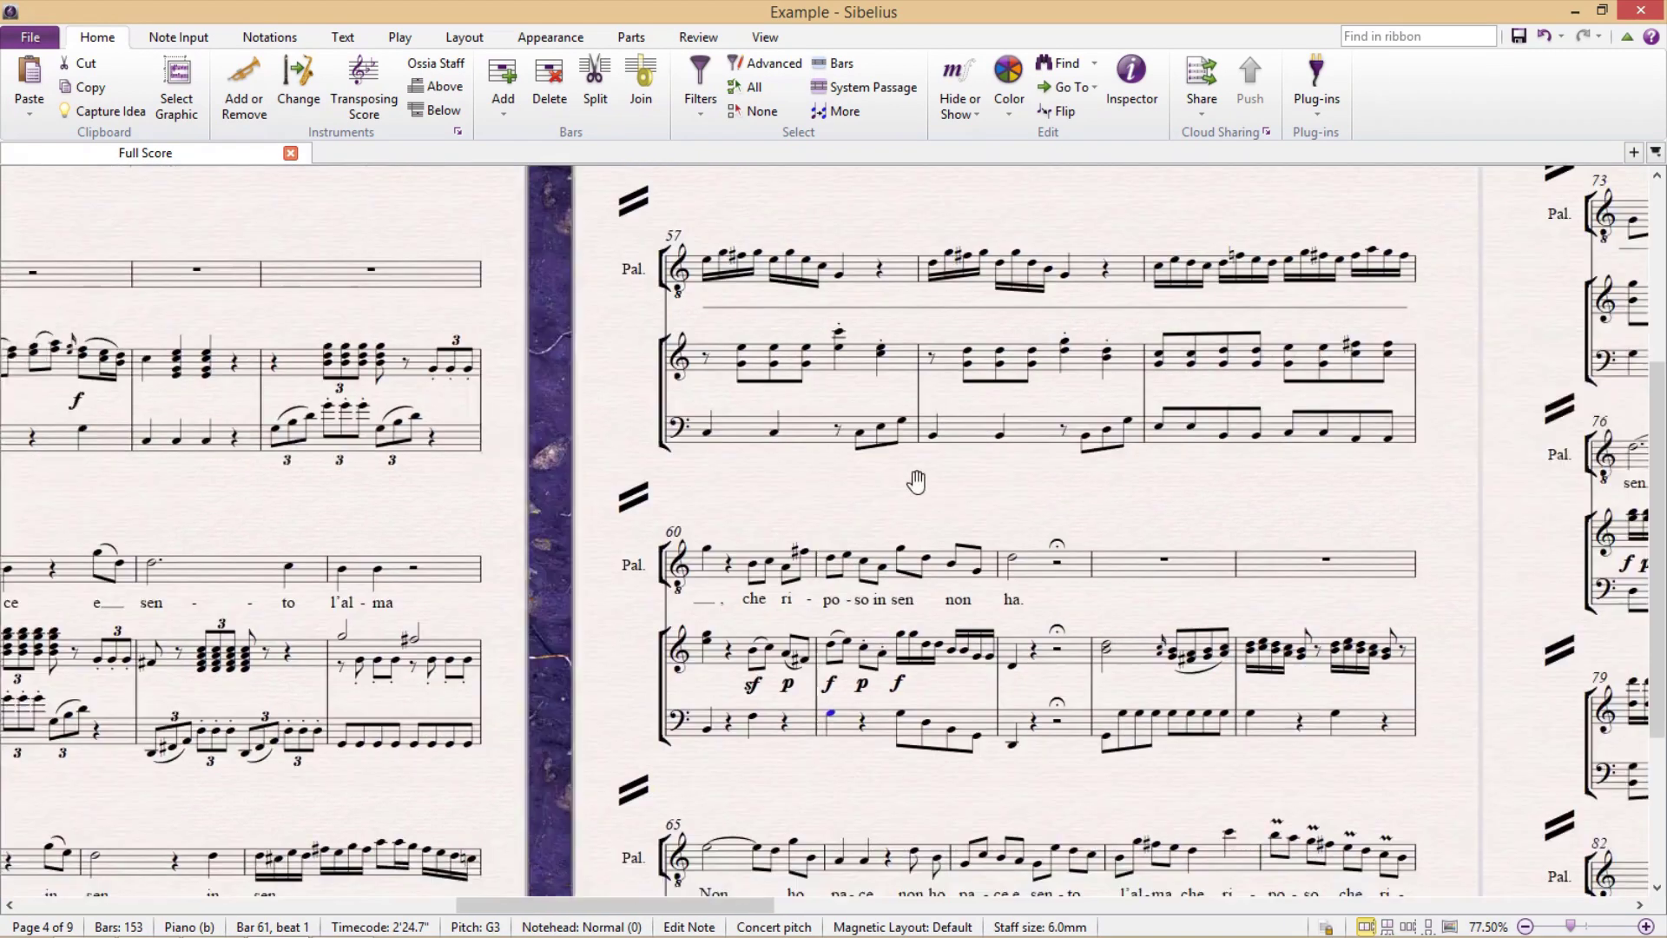
- Zoom in on bars 60–64 and step bar by bar through the bass line to bar 61's first note
key(ctrl+plus)
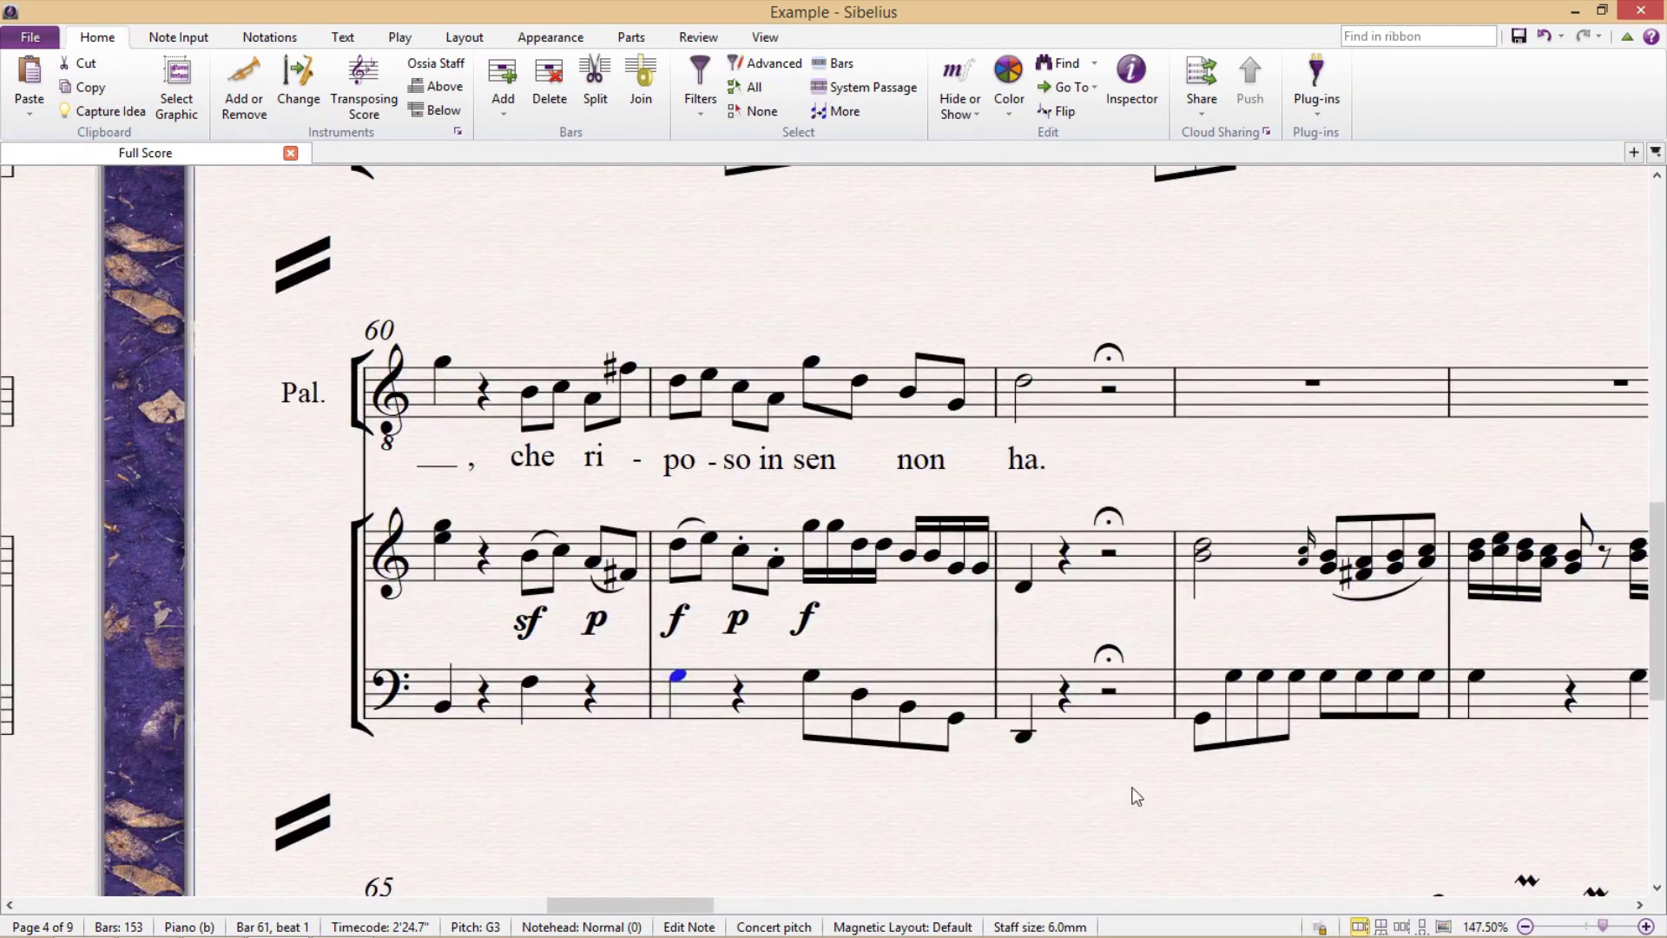
key(ctrl+Left)
key(ctrl+Right)
key(ctrl+Right)
key(ctrl+Right)
key(ctrl+Left)
key(ctrl+Left)
key(ctrl+Left)
key(ctrl+Right)
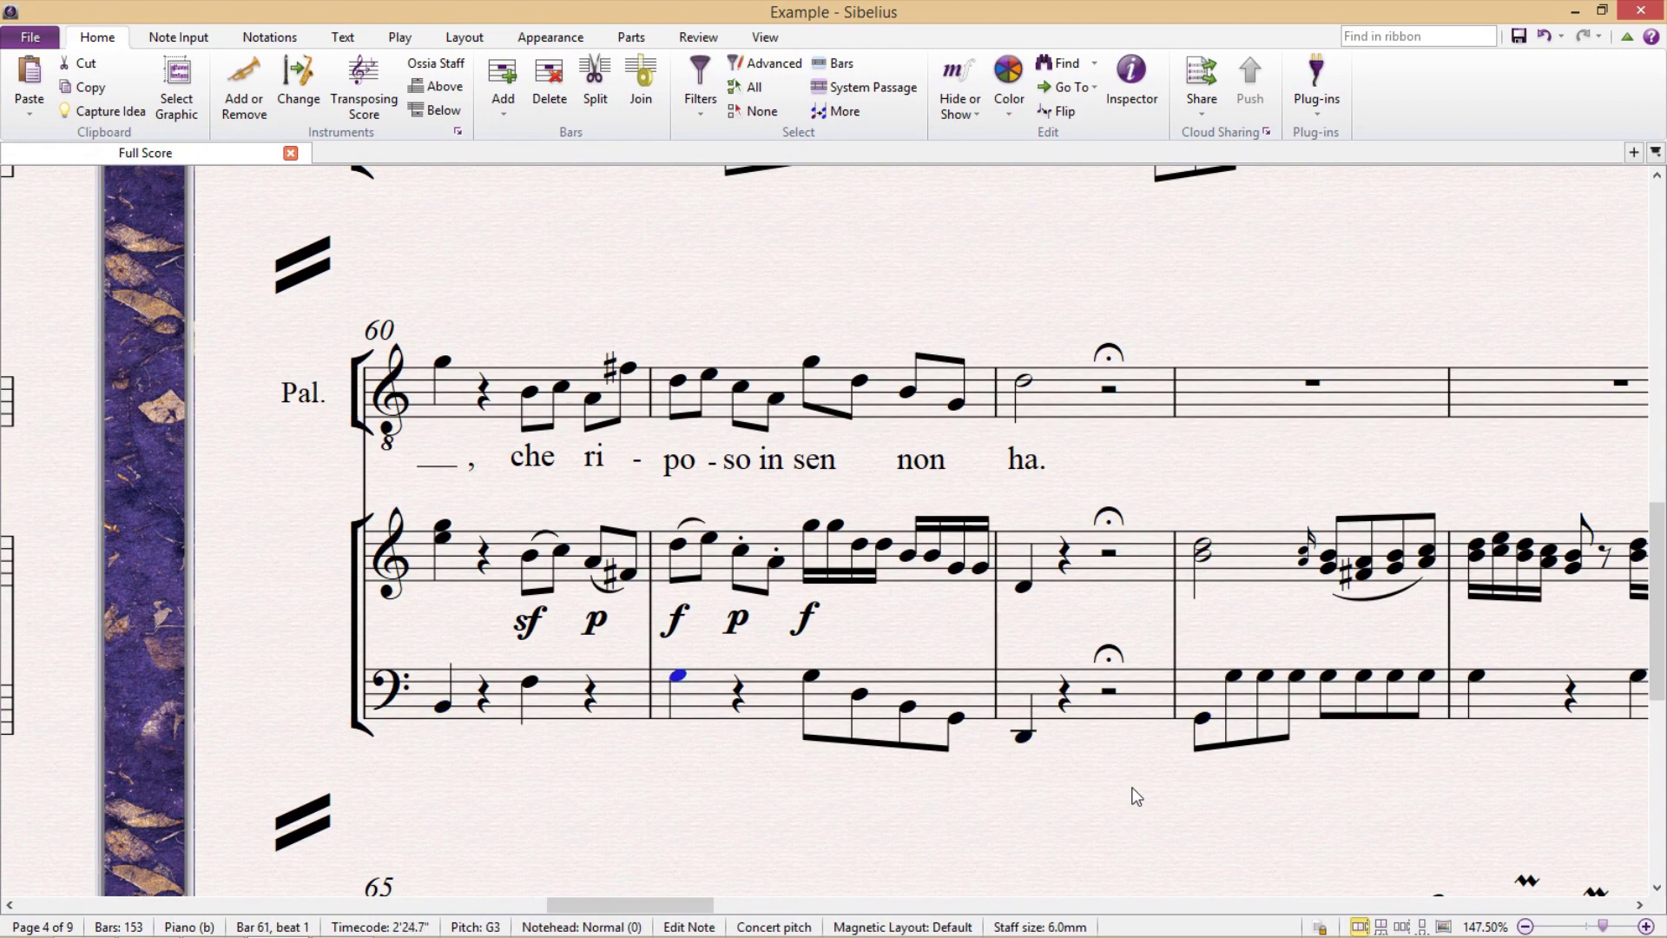